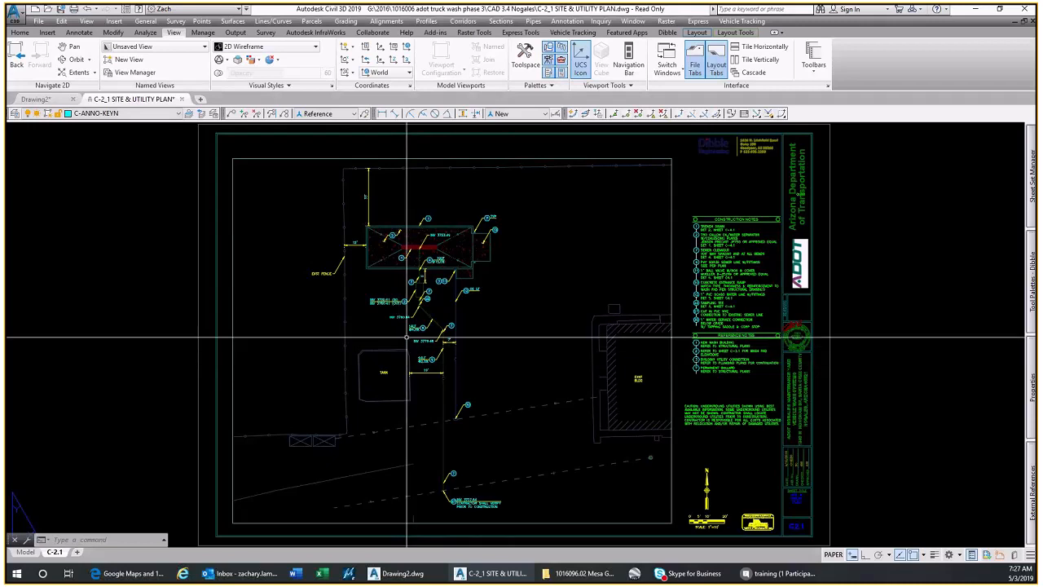
Review the annotation tools and the toolbars available in the AutoCAD and Dibble toolbar groups
{"action": "scroll", "coordinate": [406, 337], "scroll_direction": "up", "scroll_amount": 2}
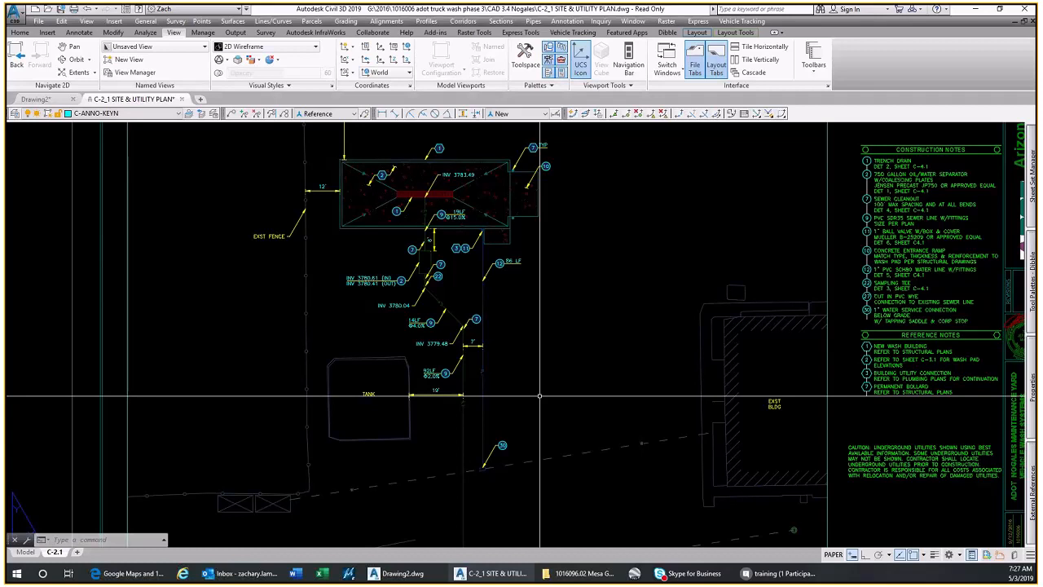
{"action": "middle_click_drag", "start_coordinate": [539, 395], "coordinate": [441, 384]}
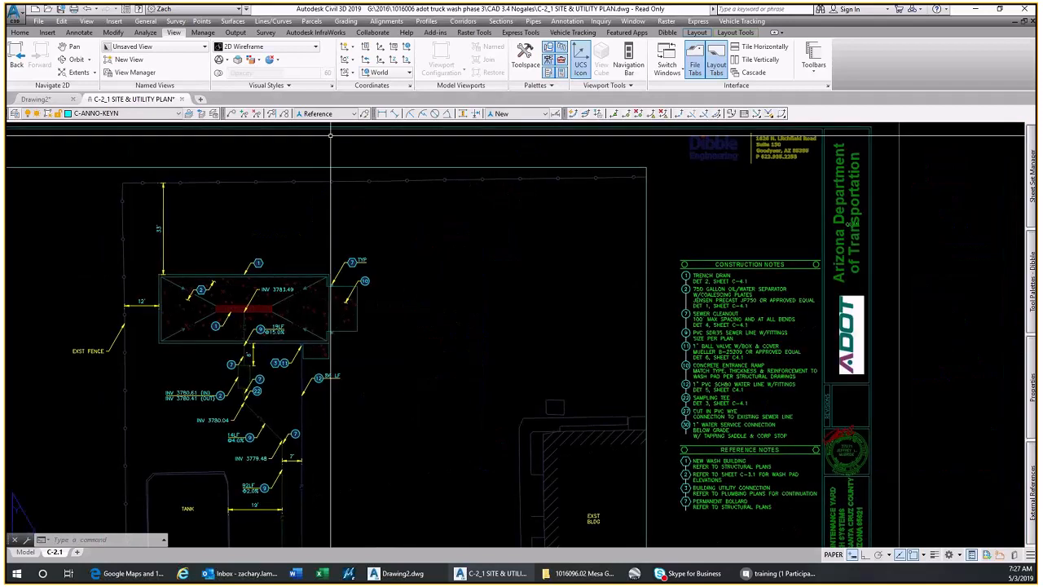
{"action": "left_click", "coordinate": [79, 31]}
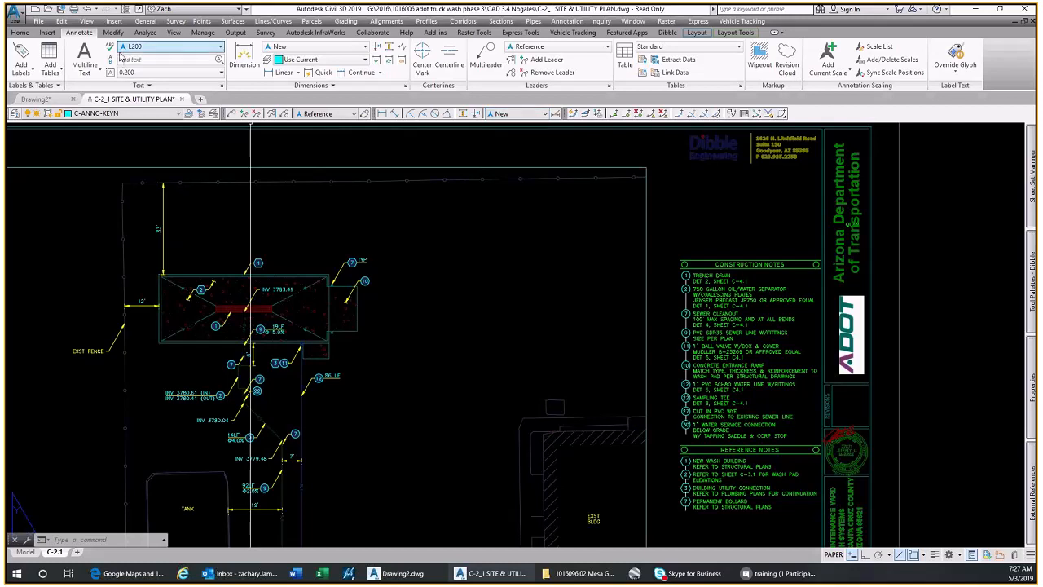
{"action": "left_click", "coordinate": [173, 32]}
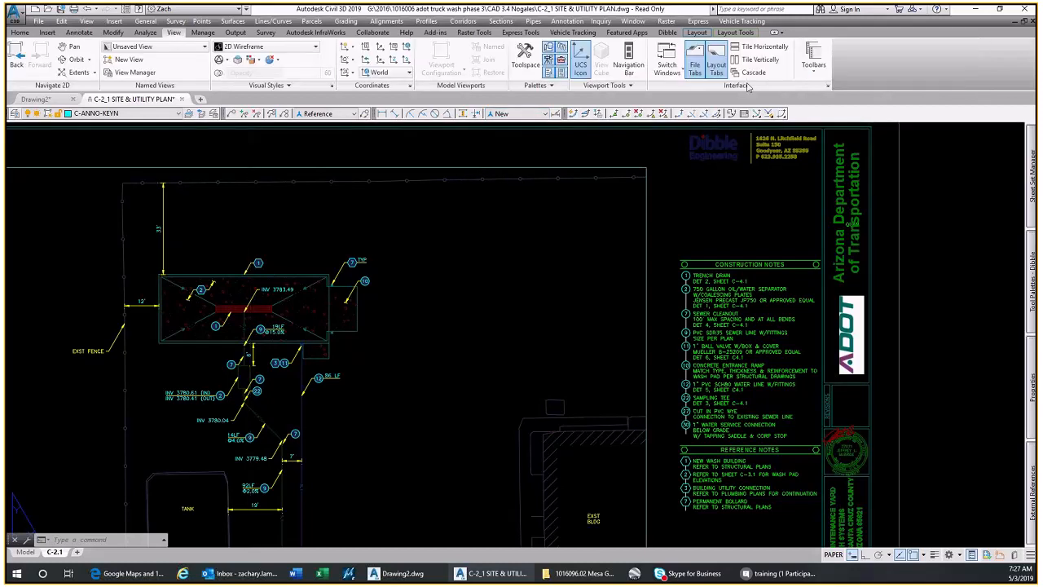
{"action": "left_click", "coordinate": [812, 59]}
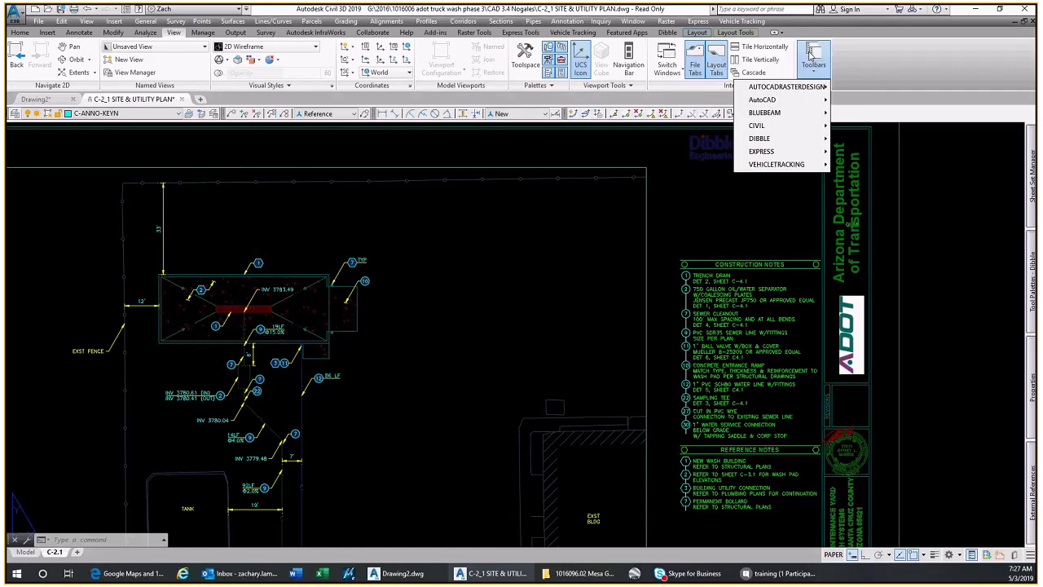
{"action": "mouse_move", "coordinate": [766, 101]}
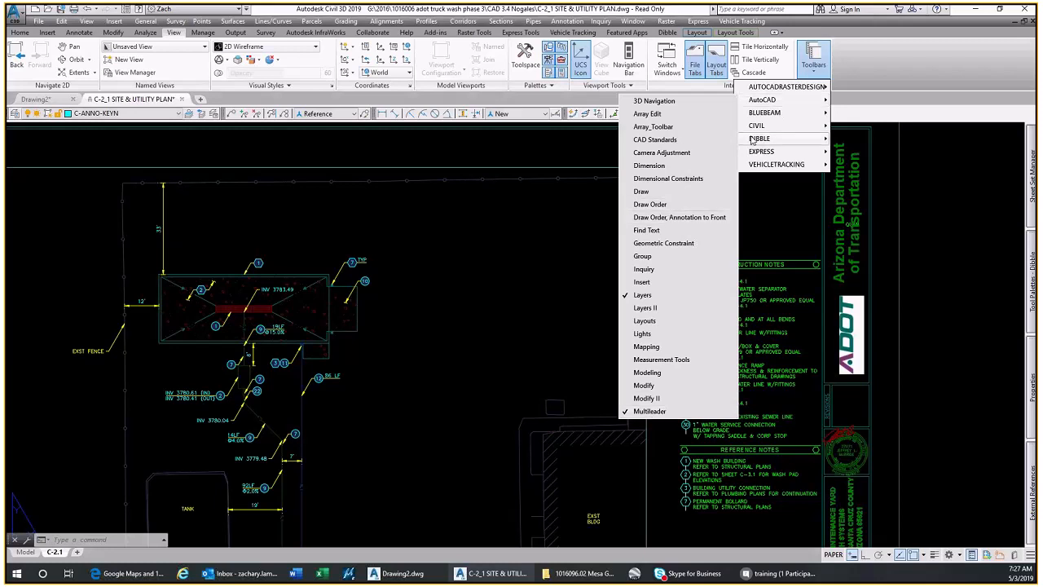
{"action": "mouse_move", "coordinate": [758, 143]}
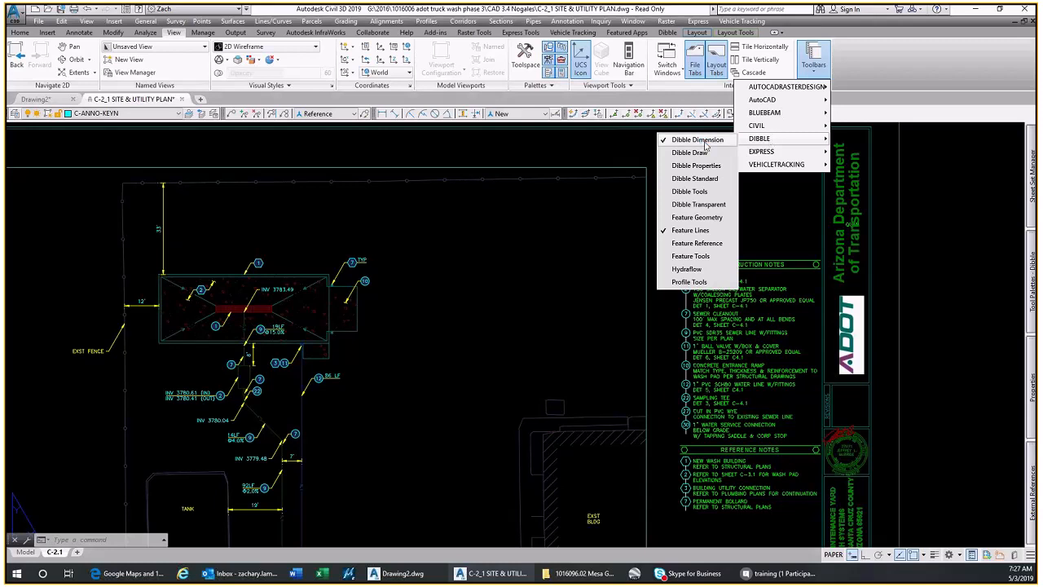
{"action": "left_click", "coordinate": [687, 158]}
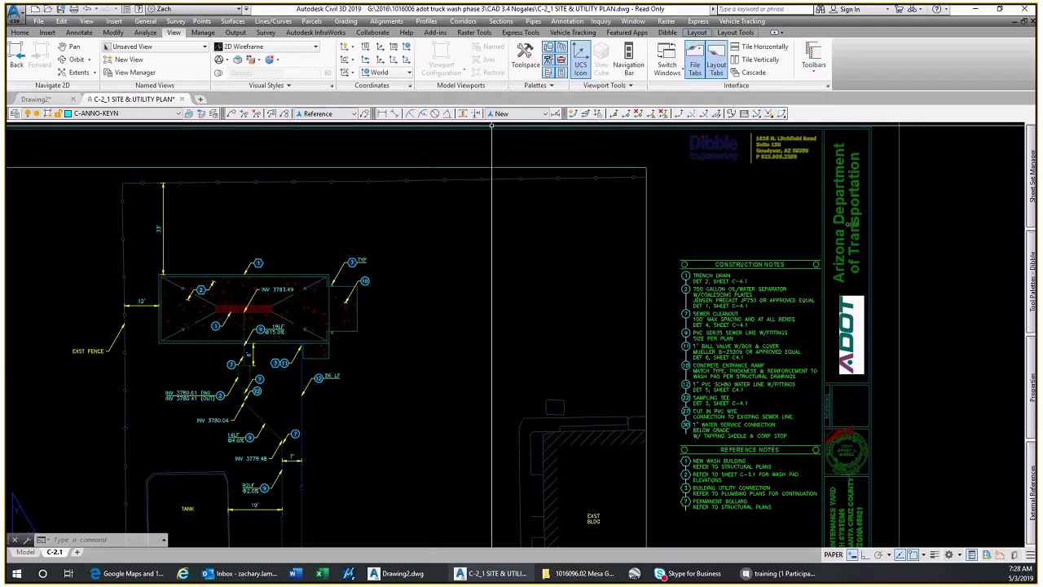
Review the available multileader styles and compare them with the keynote callouts around the wash pad
{"action": "left_click", "coordinate": [324, 113]}
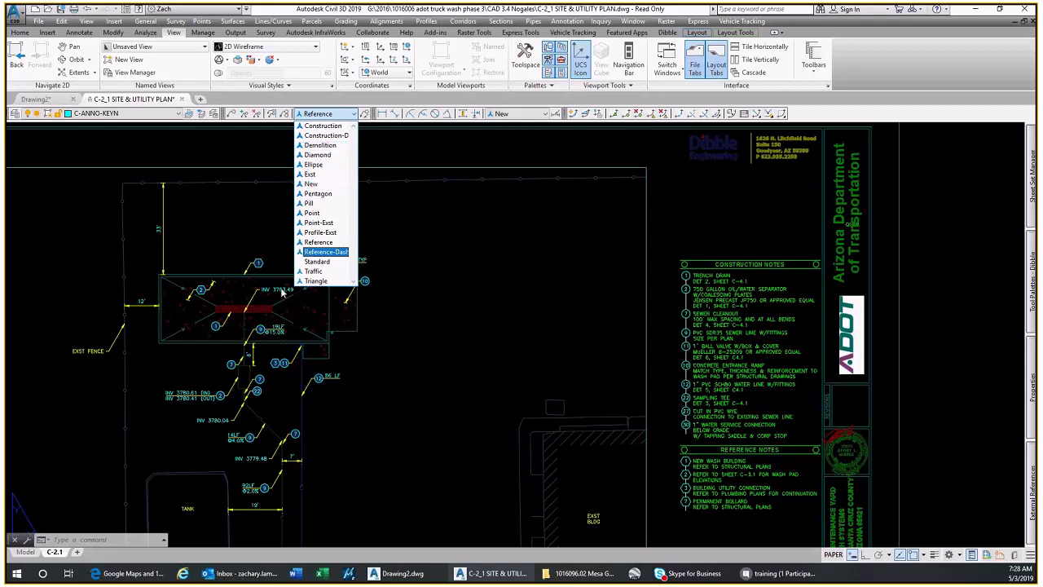
{"action": "scroll", "coordinate": [282, 293], "scroll_direction": "up", "scroll_amount": 5}
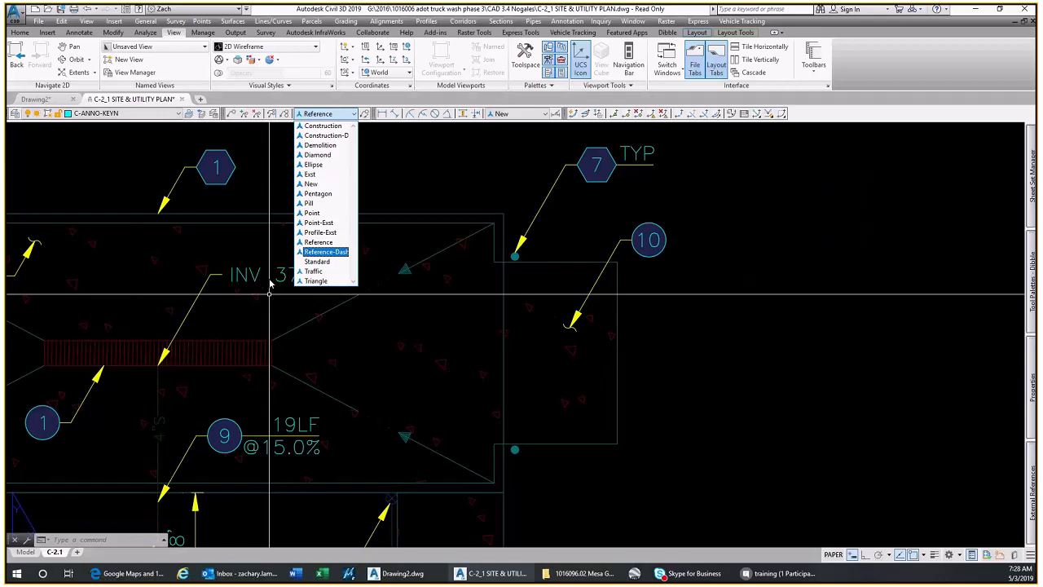
{"action": "scroll", "coordinate": [271, 283], "scroll_direction": "down", "scroll_amount": 5}
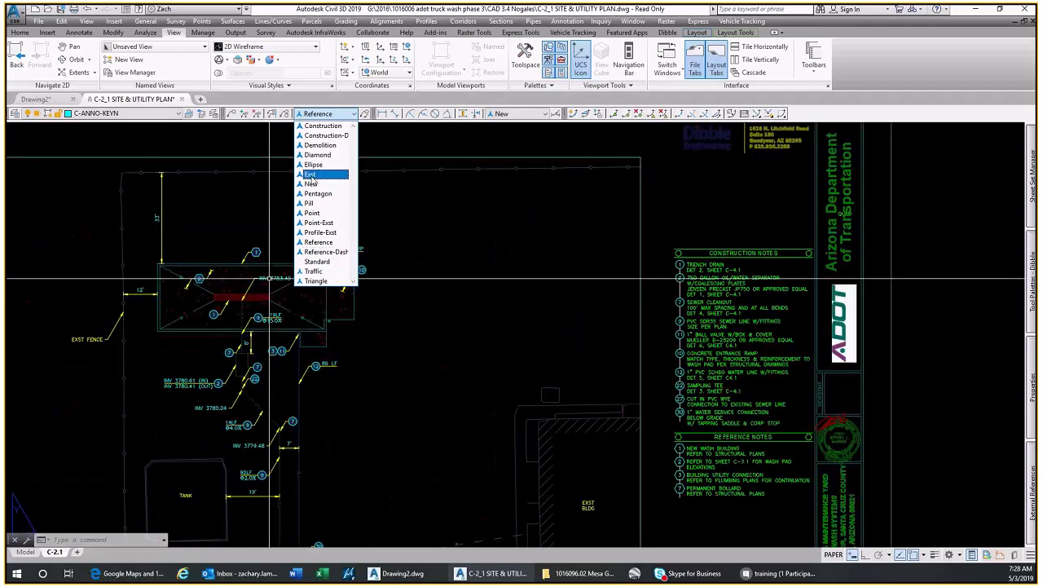
{"action": "scroll", "coordinate": [71, 342], "scroll_direction": "up", "scroll_amount": 5}
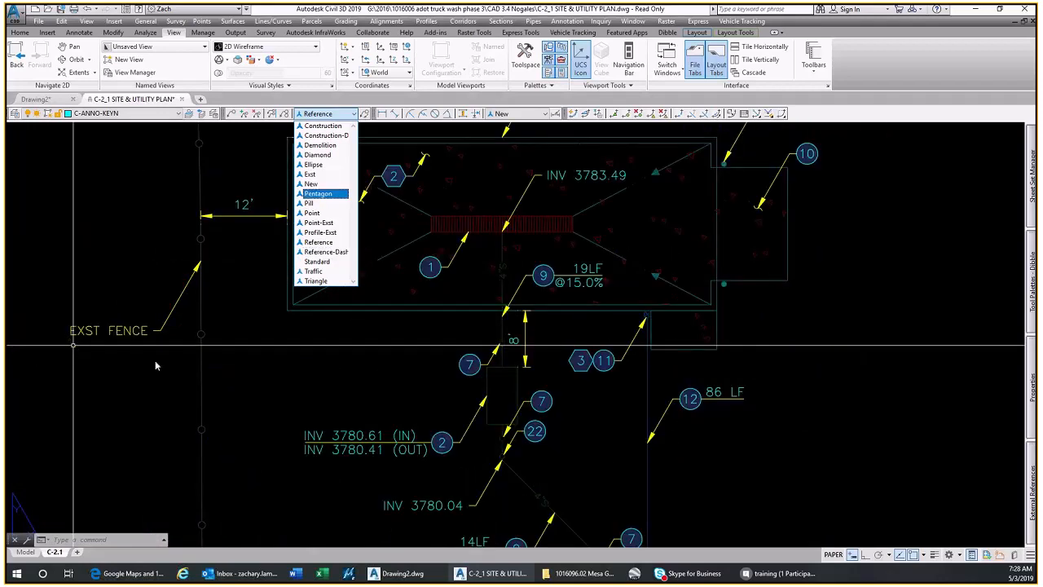
{"action": "left_click", "coordinate": [156, 366]}
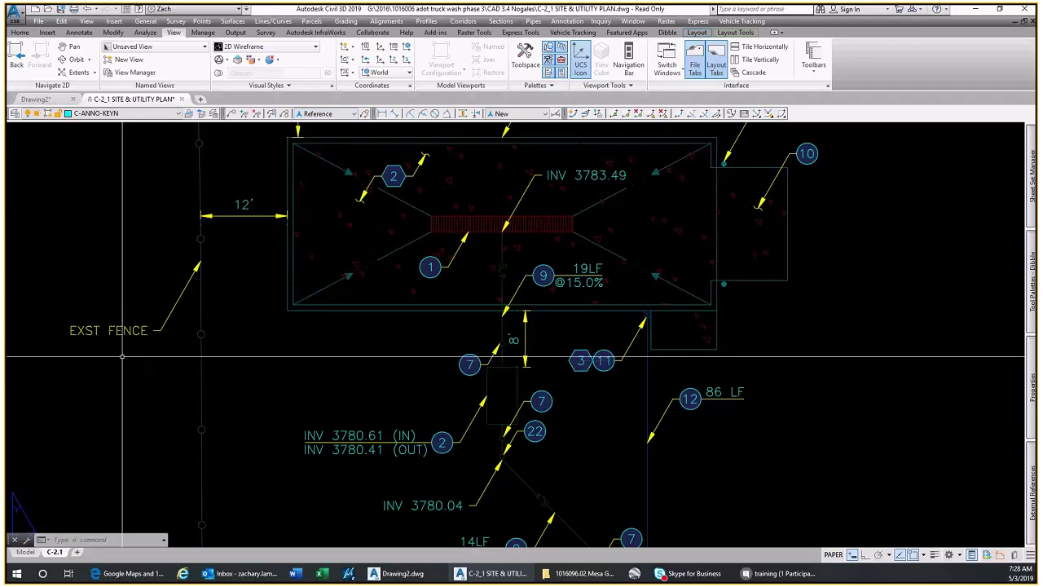
Place a multileader in the Construction style with keynote number 3 in the empty area east of the wash pad
{"action": "scroll", "coordinate": [123, 356], "scroll_direction": "down", "scroll_amount": 5}
{"action": "left_click", "coordinate": [322, 113]}
{"action": "left_click", "coordinate": [322, 122]}
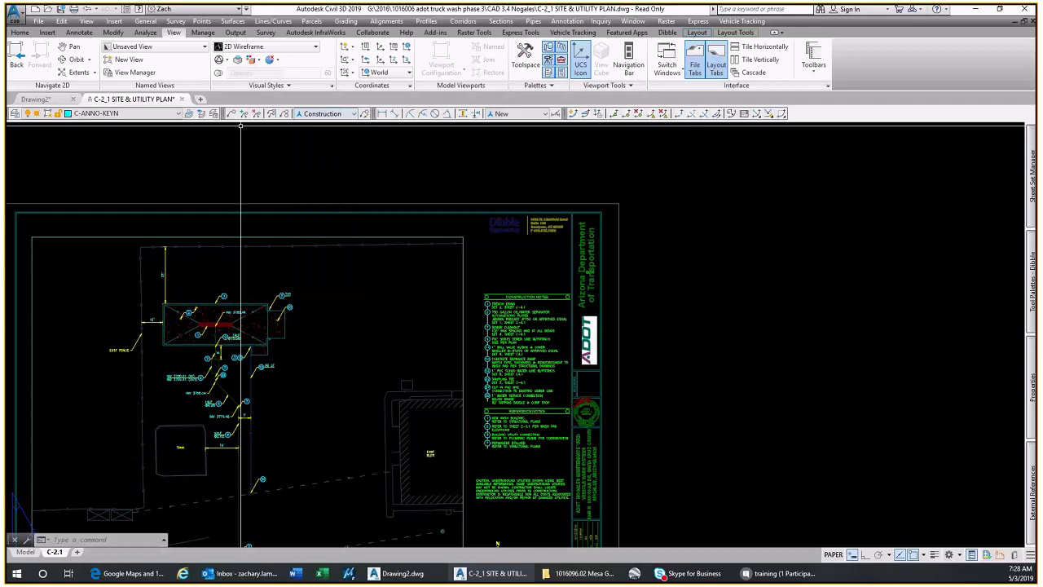
{"action": "left_click", "coordinate": [232, 113]}
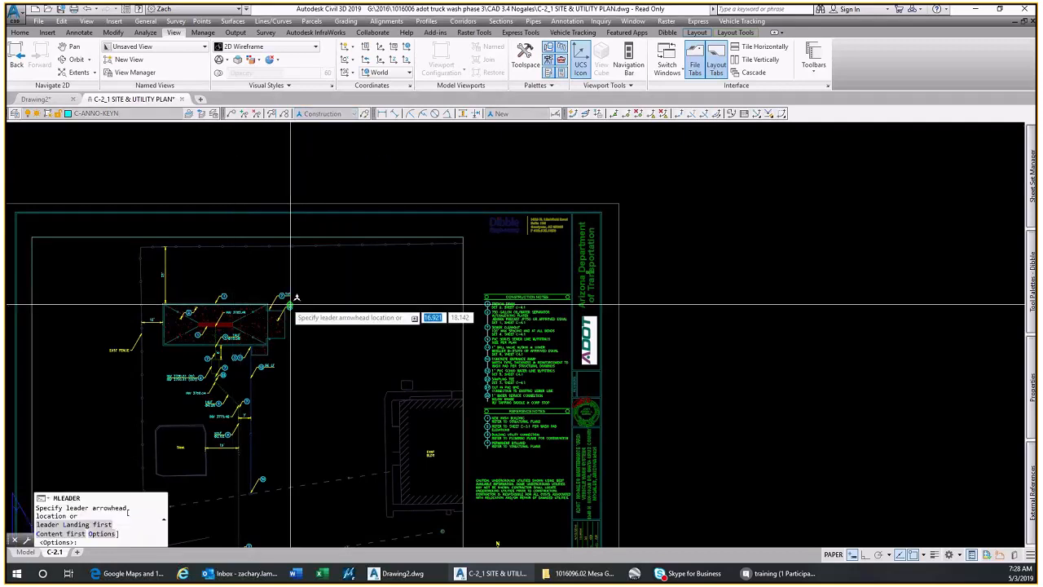
{"action": "scroll", "coordinate": [334, 309], "scroll_direction": "up", "scroll_amount": 4}
{"action": "scroll", "coordinate": [333, 309], "scroll_direction": "up", "scroll_amount": 2}
{"action": "left_click", "coordinate": [334, 301]}
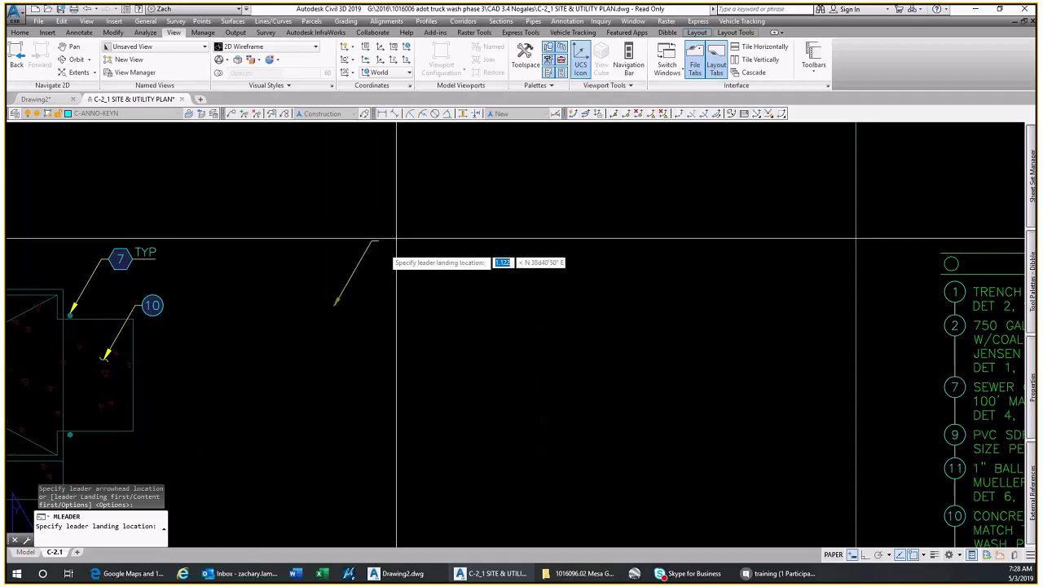
{"action": "left_click", "coordinate": [404, 205]}
{"action": "type", "text": "3"}
{"action": "key", "text": "Return"}
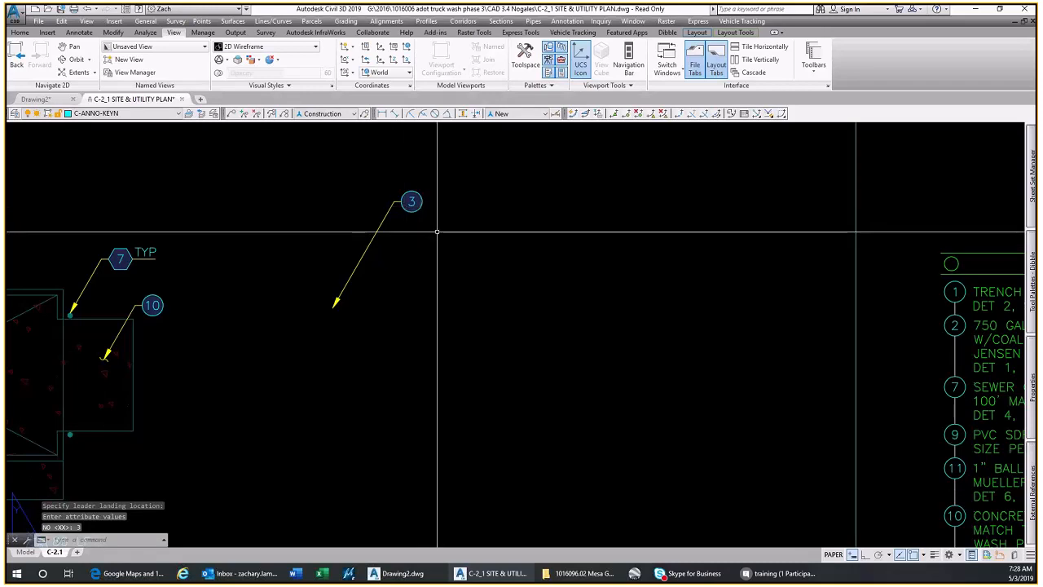
Inspect the arrowhead and properties of the keynote 10 leader at the entrance ramp
{"action": "scroll", "coordinate": [437, 231], "scroll_direction": "down", "scroll_amount": 2}
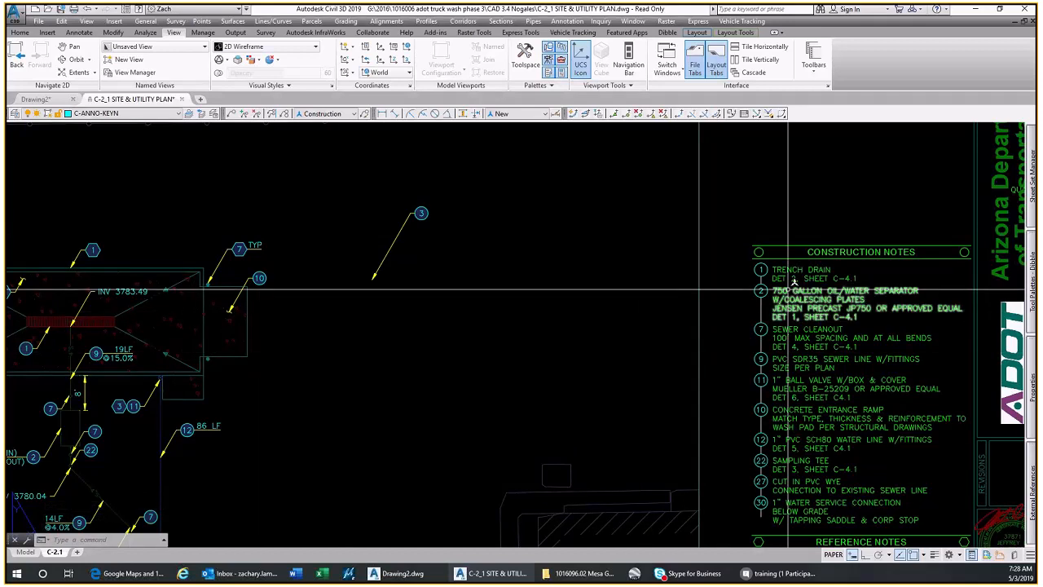
{"action": "middle_click_drag", "start_coordinate": [418, 246], "coordinate": [586, 237]}
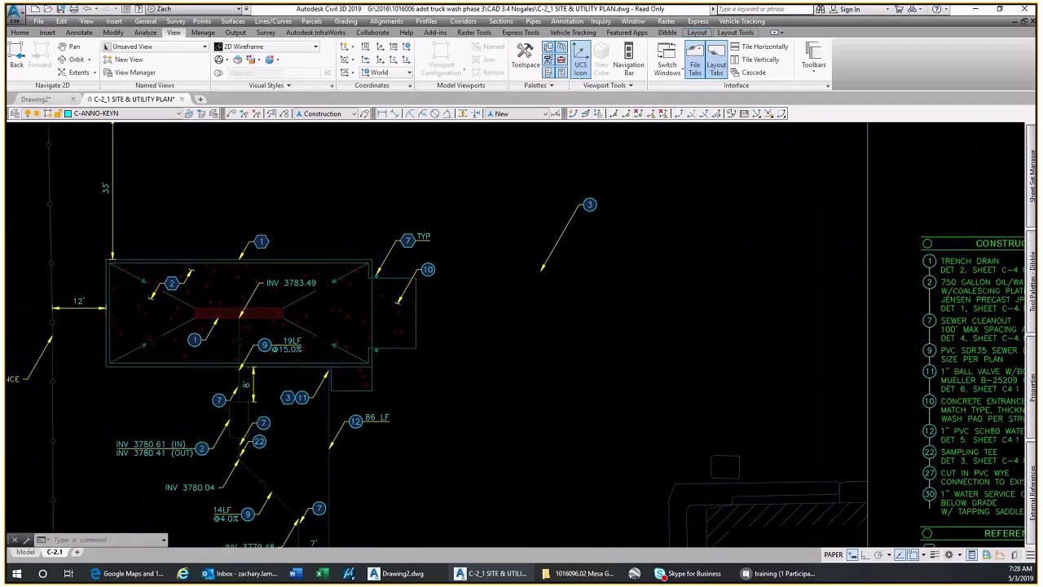
{"action": "scroll", "coordinate": [426, 284], "scroll_direction": "up", "scroll_amount": 4}
{"action": "left_click", "coordinate": [353, 326]}
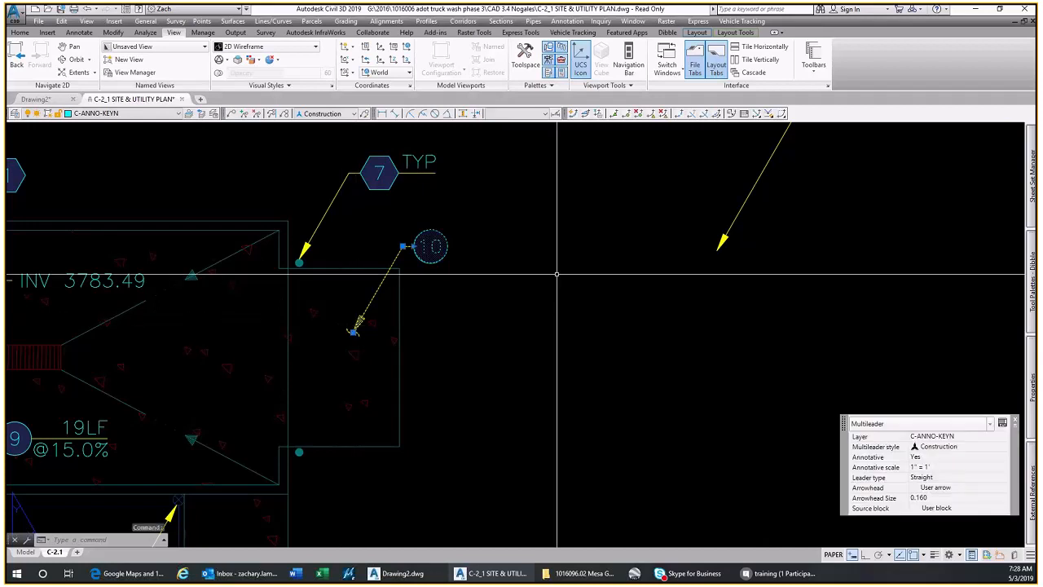
{"action": "key", "text": "Escape"}
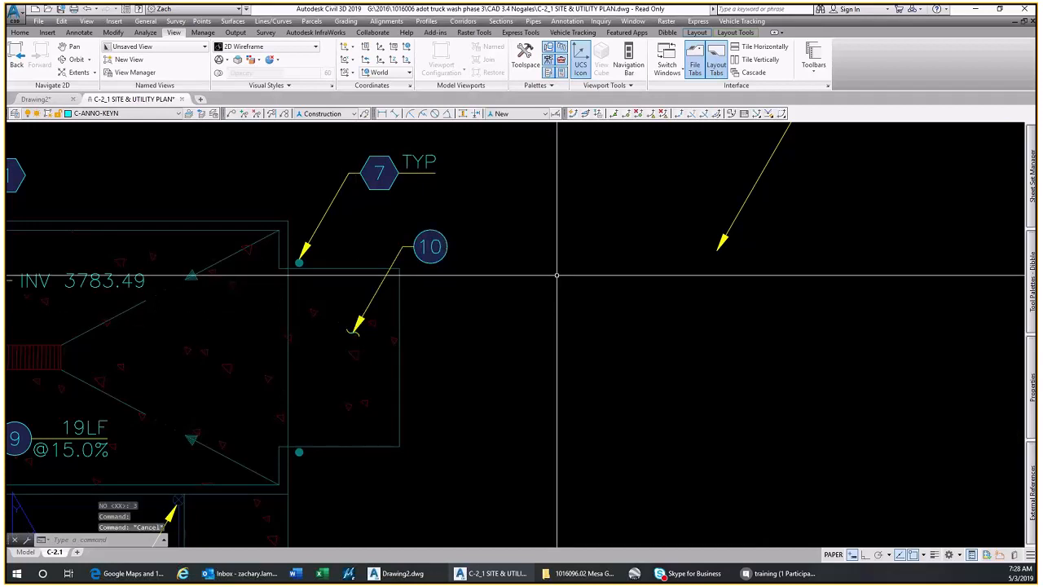
Change the arrowhead of the new keynote 3 leader to the user arrow block Area Leader
{"action": "scroll", "coordinate": [540, 279], "scroll_direction": "down", "scroll_amount": 1}
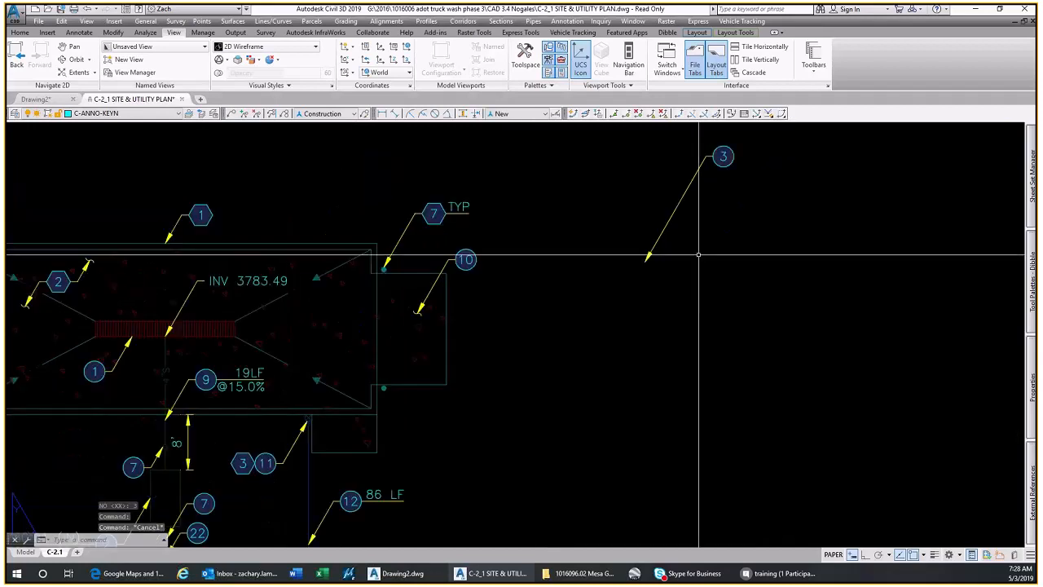
{"action": "scroll", "coordinate": [606, 321], "scroll_direction": "down", "scroll_amount": 2}
{"action": "scroll", "coordinate": [607, 318], "scroll_direction": "up", "scroll_amount": 3}
{"action": "left_click", "coordinate": [609, 316]}
{"action": "left_click", "coordinate": [512, 212]}
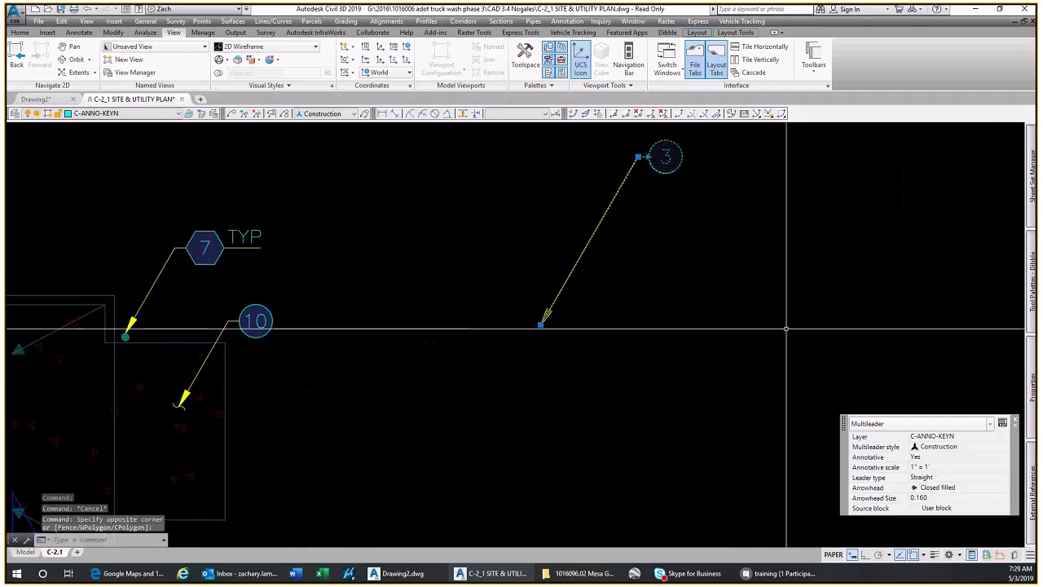
{"action": "mouse_move", "coordinate": [1032, 383]}
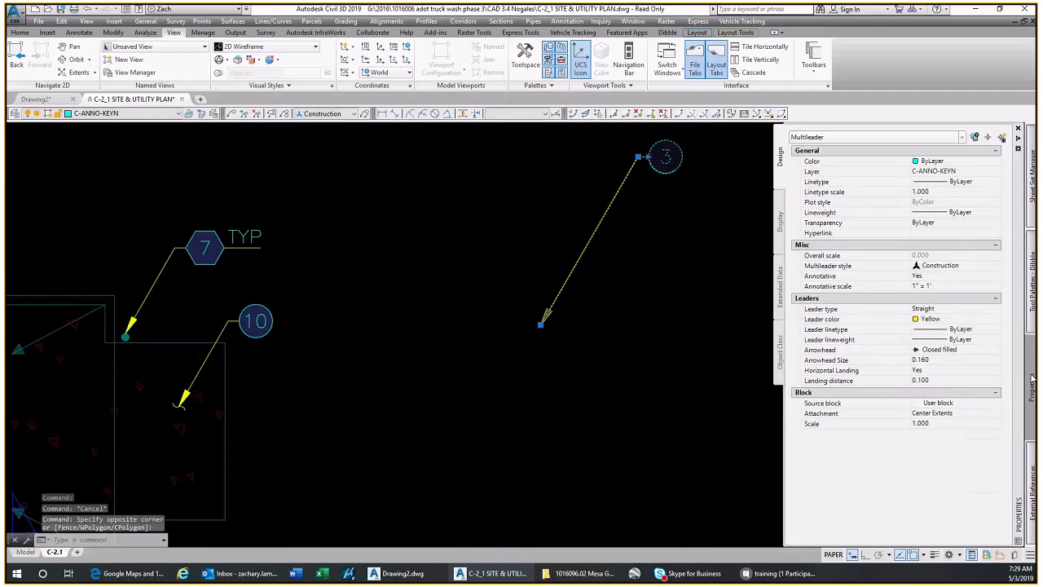
{"action": "left_click", "coordinate": [936, 349]}
{"action": "left_click", "coordinate": [938, 350]}
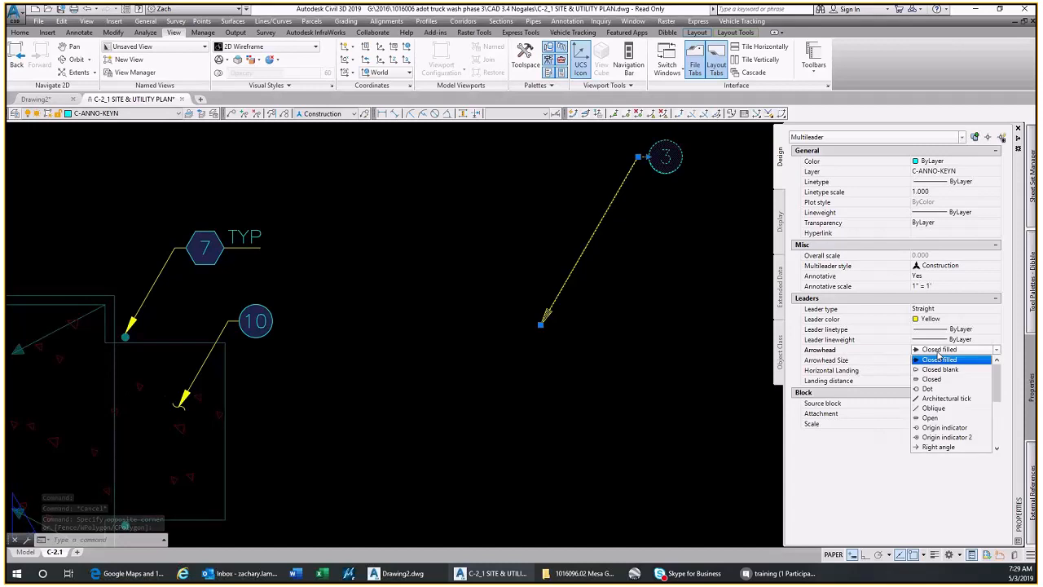
{"action": "scroll", "coordinate": [942, 431], "scroll_direction": "down", "scroll_amount": 4}
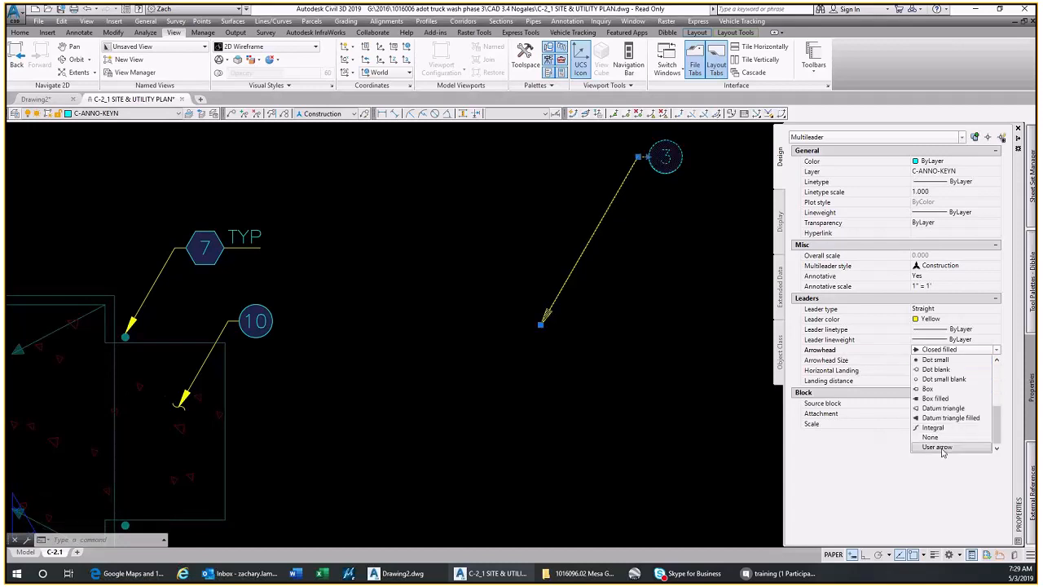
{"action": "left_click", "coordinate": [940, 447]}
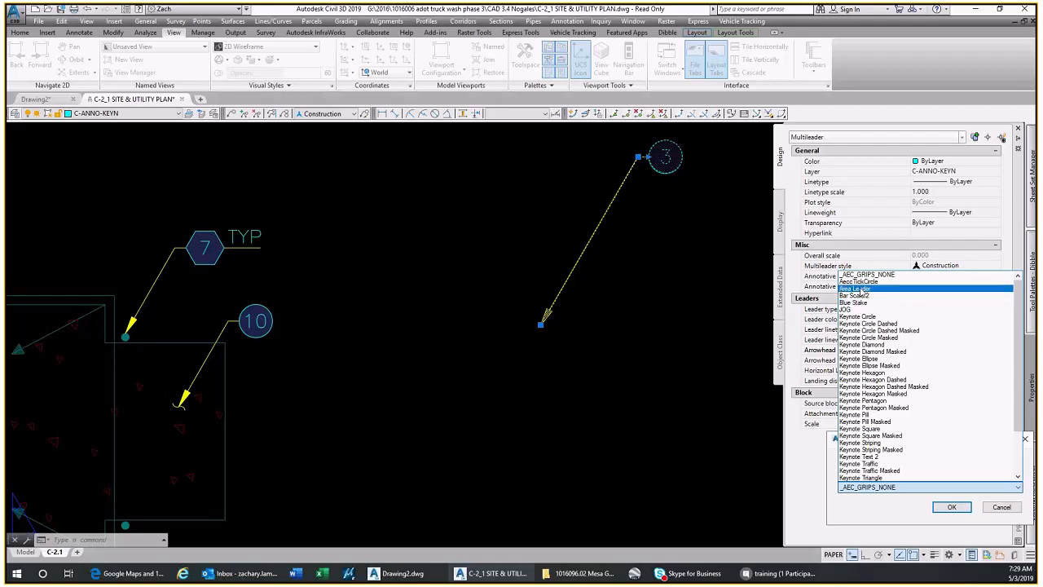
{"action": "left_click", "coordinate": [896, 302]}
{"action": "left_click", "coordinate": [950, 506]}
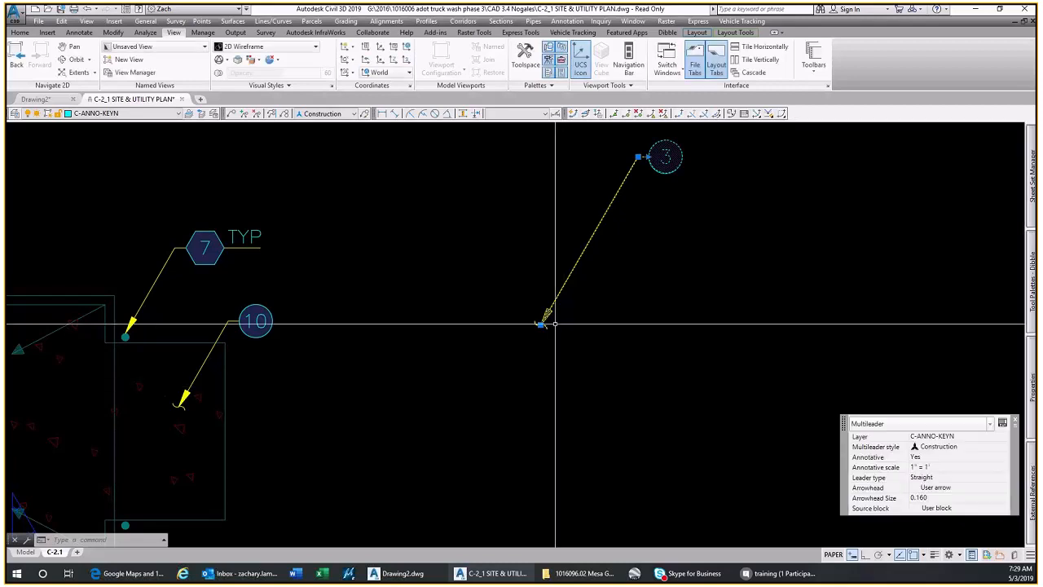
{"action": "scroll", "coordinate": [542, 322], "scroll_direction": "up", "scroll_amount": 2}
{"action": "scroll", "coordinate": [632, 302], "scroll_direction": "down", "scroll_amount": 3}
{"action": "key", "text": "Escape"}
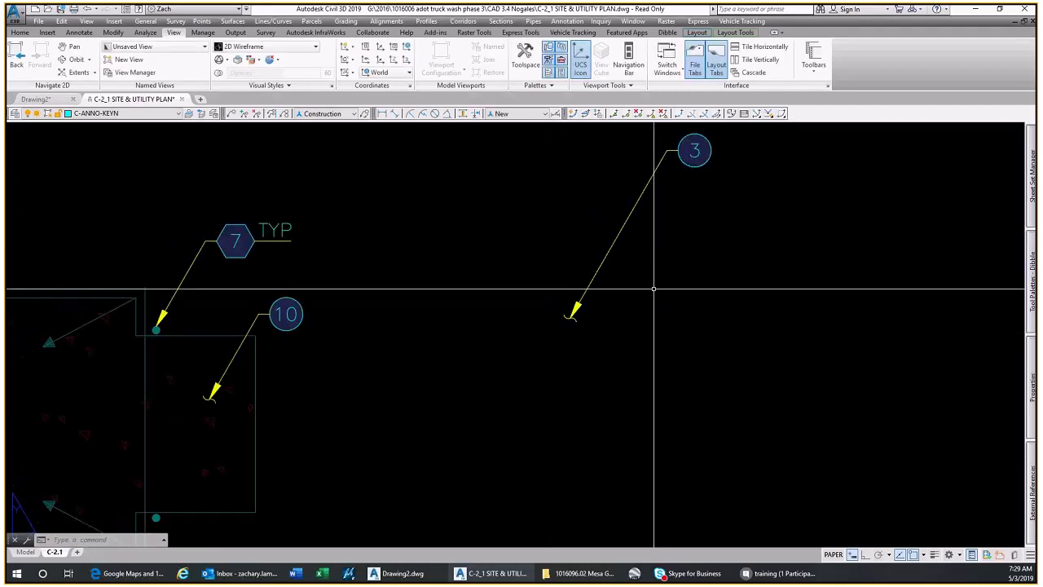
Add a second leader line to the circular keynote 3 callout, pointing up and to the right
{"action": "scroll", "coordinate": [619, 310], "scroll_direction": "up", "scroll_amount": 1}
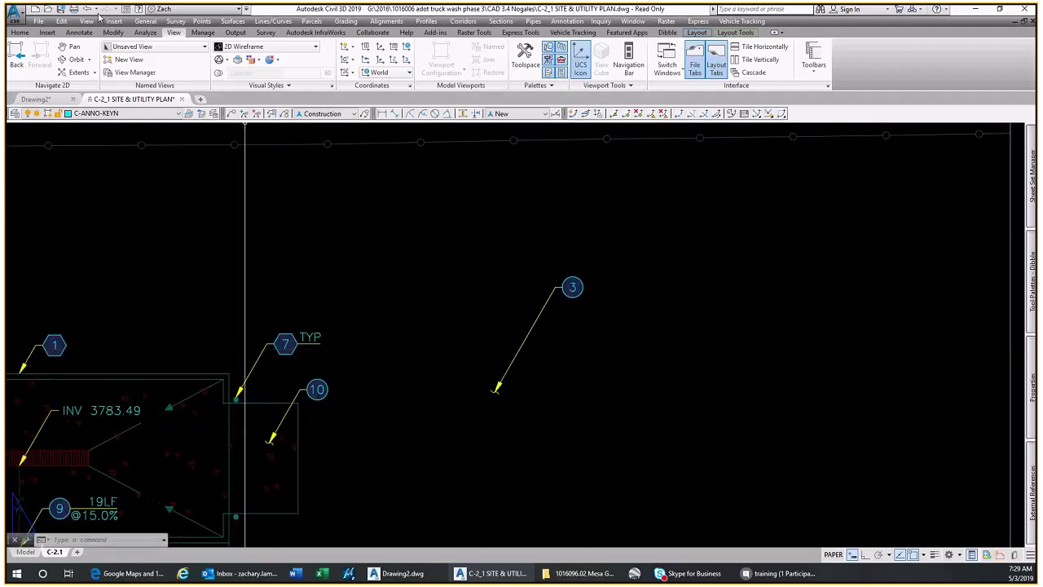
{"action": "left_click", "coordinate": [79, 32]}
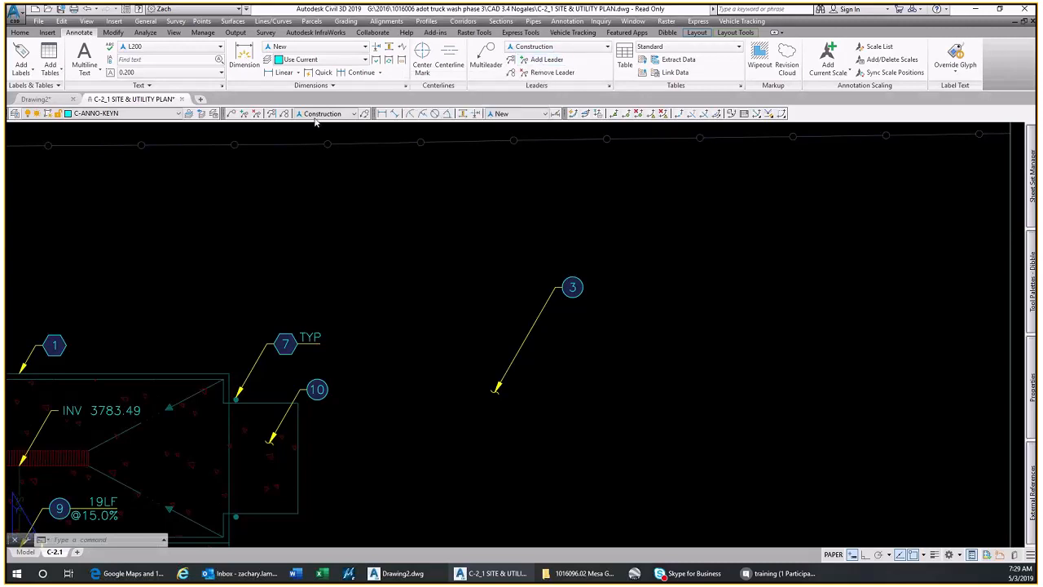
{"action": "left_click", "coordinate": [272, 114]}
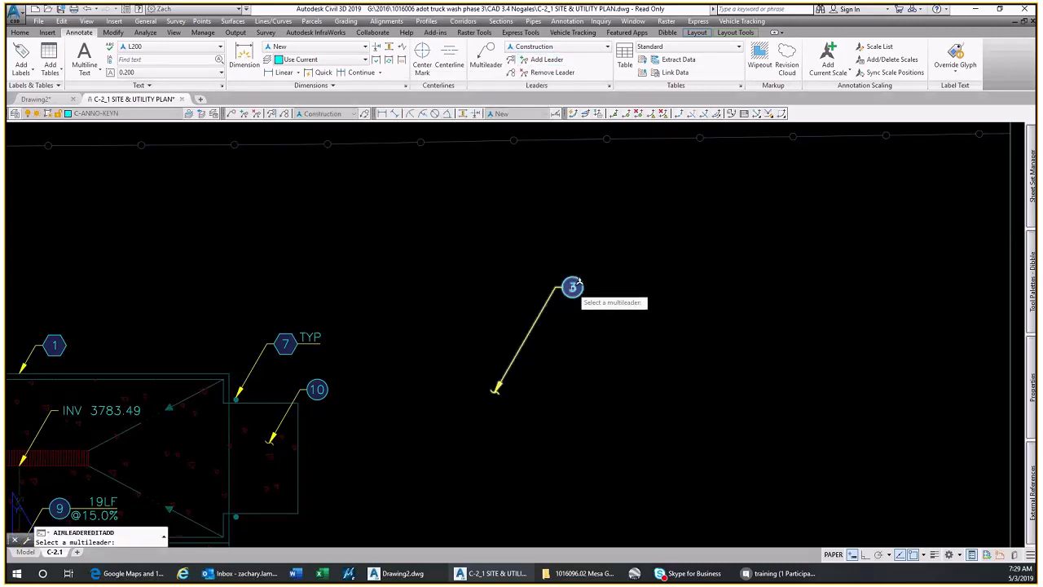
{"action": "left_click", "coordinate": [572, 287]}
{"action": "scroll", "coordinate": [617, 265], "scroll_direction": "up", "scroll_amount": 2}
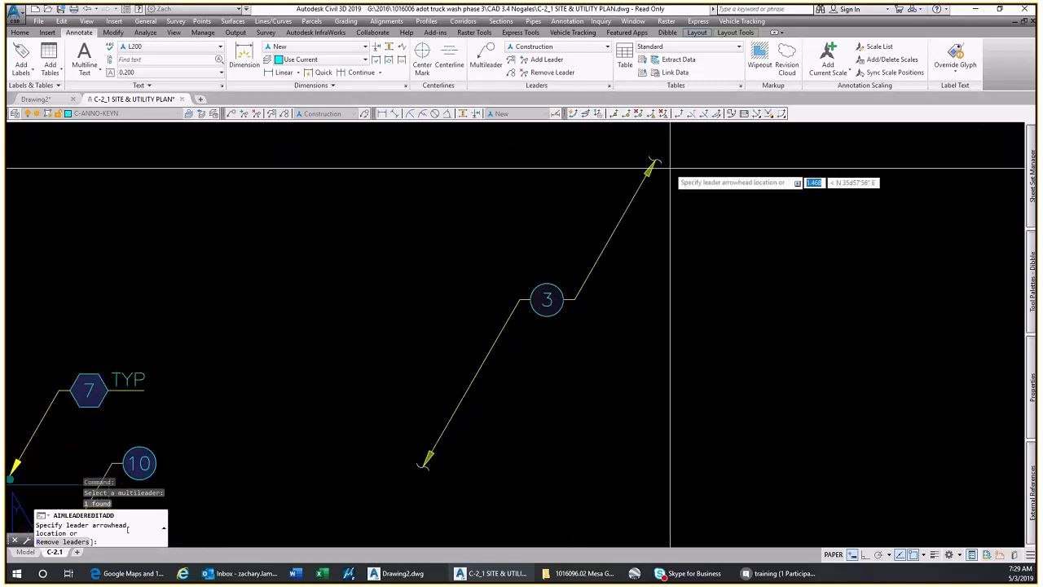
{"action": "left_click", "coordinate": [597, 167]}
{"action": "key", "text": "Escape"}
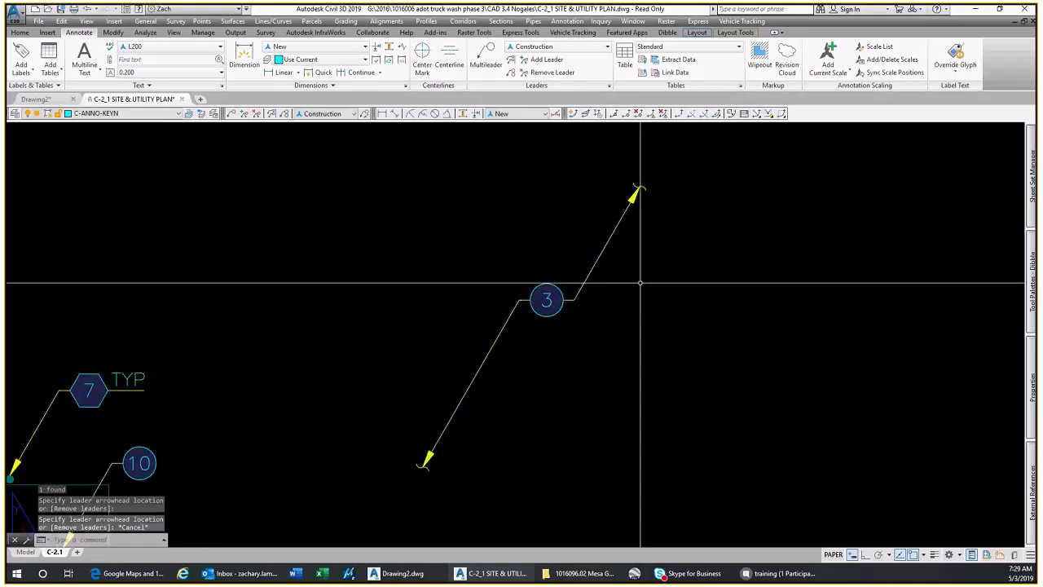
{"action": "scroll", "coordinate": [627, 285], "scroll_direction": "down", "scroll_amount": 2}
{"action": "middle_click_drag", "start_coordinate": [640, 284], "coordinate": [584, 353]}
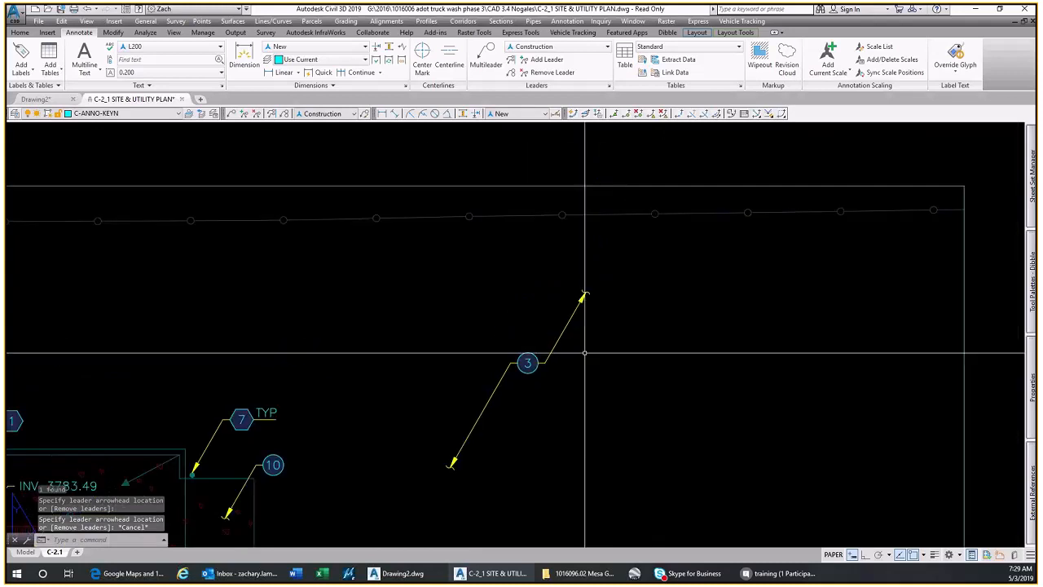
Turn on polar tracking and stretch the upper arrowhead of the circular keynote 3 leader farther out along N 30° E
{"action": "left_click", "coordinate": [578, 317]}
{"action": "left_click", "coordinate": [563, 307]}
{"action": "scroll", "coordinate": [585, 292], "scroll_direction": "up", "scroll_amount": 2}
{"action": "left_click", "coordinate": [585, 292]}
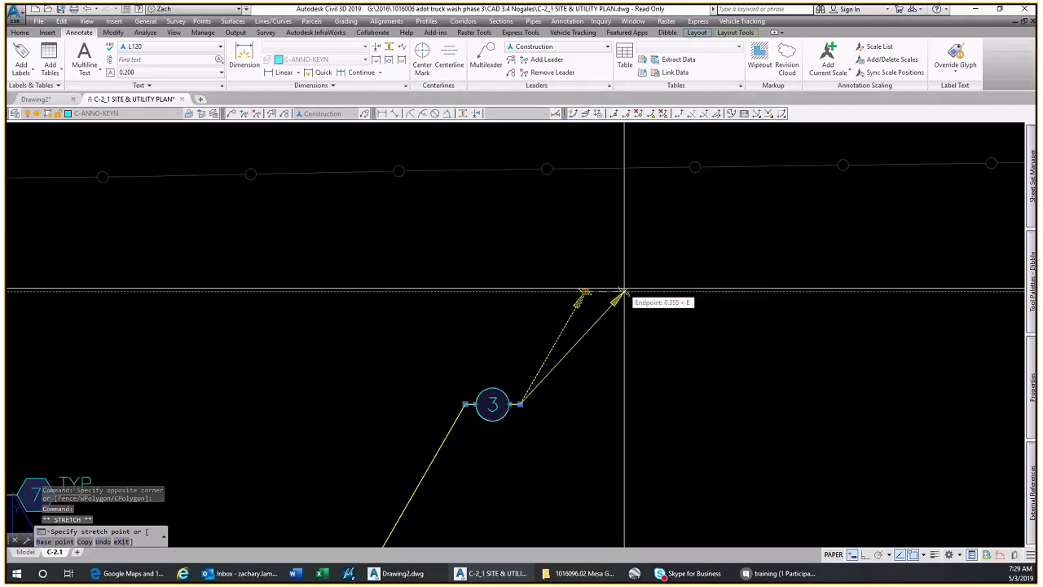
{"action": "key", "text": "F10"}
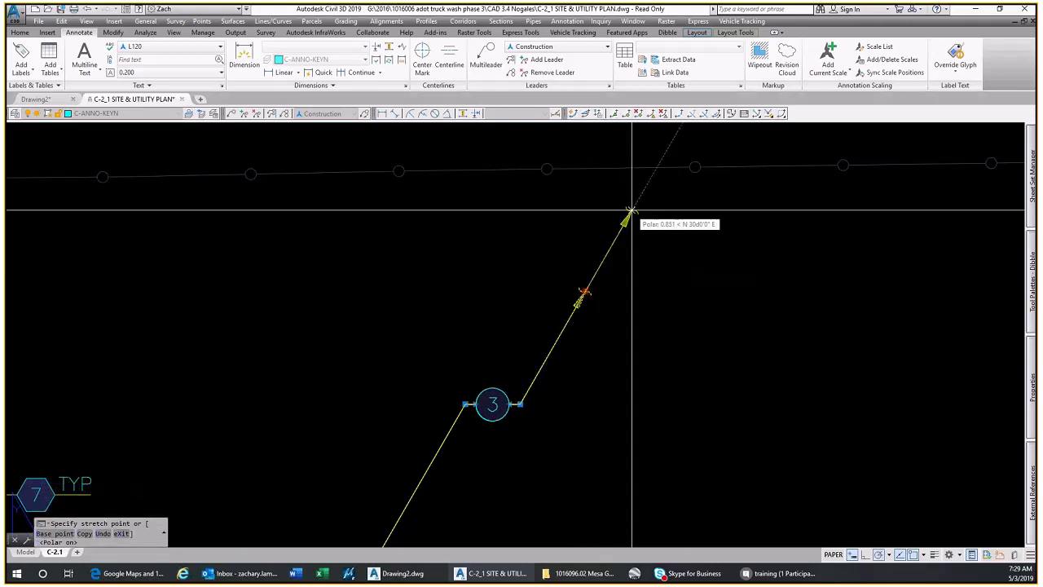
{"action": "left_click", "coordinate": [606, 255]}
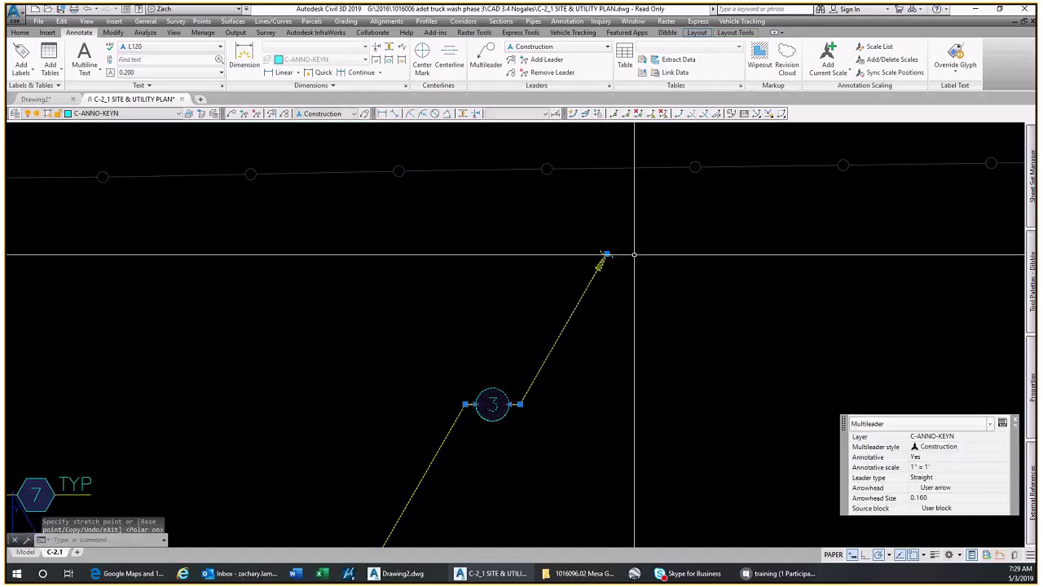
{"action": "key", "text": "Escape"}
{"action": "scroll", "coordinate": [594, 229], "scroll_direction": "down", "scroll_amount": 2}
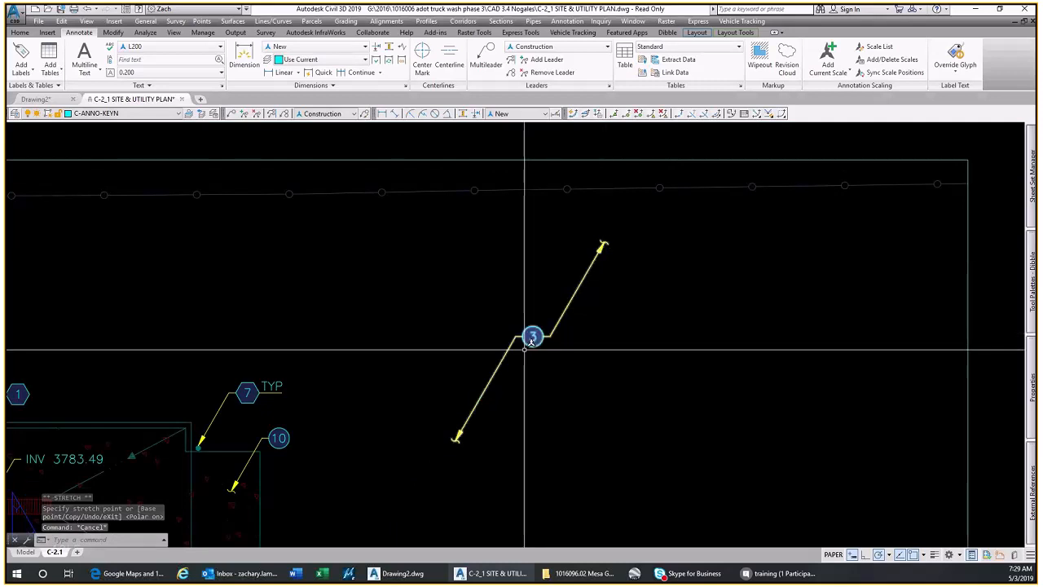
Place a Demolition style multileader with keynote number 2 just east of the circular keynote 3 callout
{"action": "scroll", "coordinate": [414, 432], "scroll_direction": "down", "scroll_amount": 2}
{"action": "mouse_move", "coordinate": [342, 454]}
{"action": "middle_mouse_down"}
{"action": "mouse_move", "coordinate": [526, 279]}
{"action": "mouse_move", "coordinate": [651, 192]}
{"action": "middle_mouse_up"}
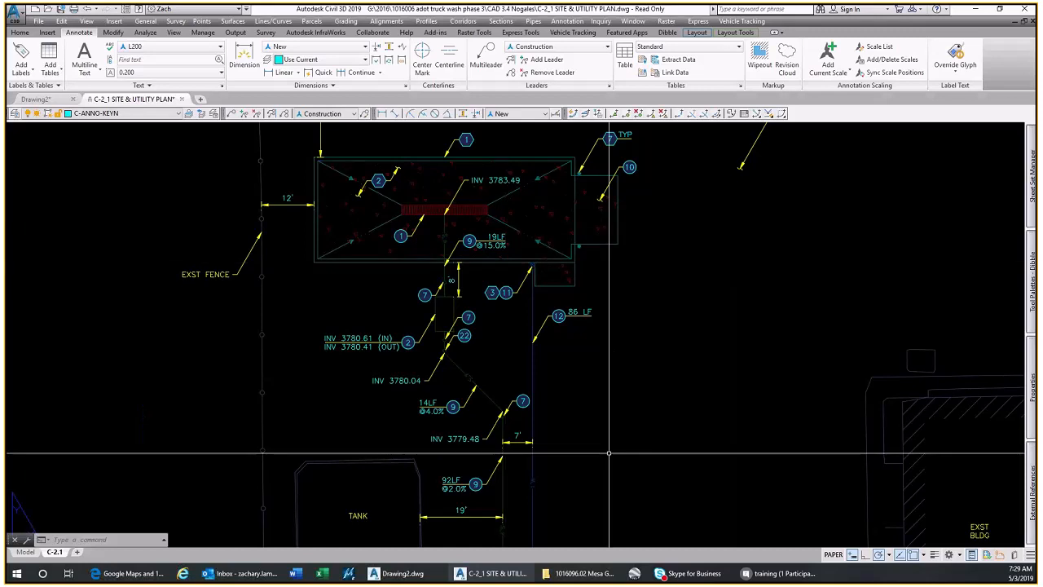
{"action": "mouse_move", "coordinate": [864, 148]}
{"action": "middle_mouse_down"}
{"action": "mouse_move", "coordinate": [759, 323]}
{"action": "mouse_move", "coordinate": [676, 378]}
{"action": "middle_mouse_up"}
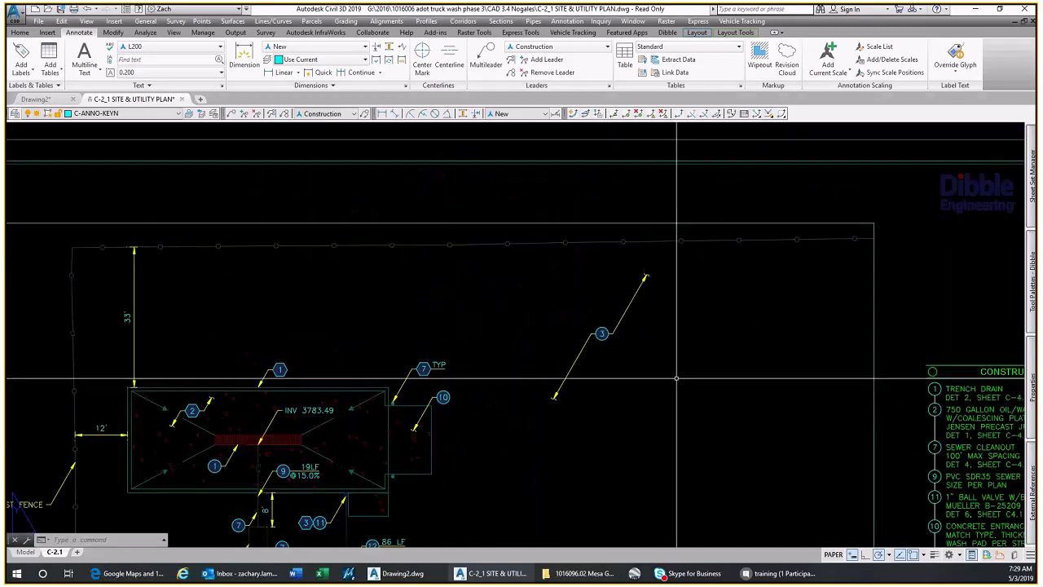
{"action": "scroll", "coordinate": [677, 378], "scroll_direction": "up", "scroll_amount": 2}
{"action": "left_click", "coordinate": [318, 113]}
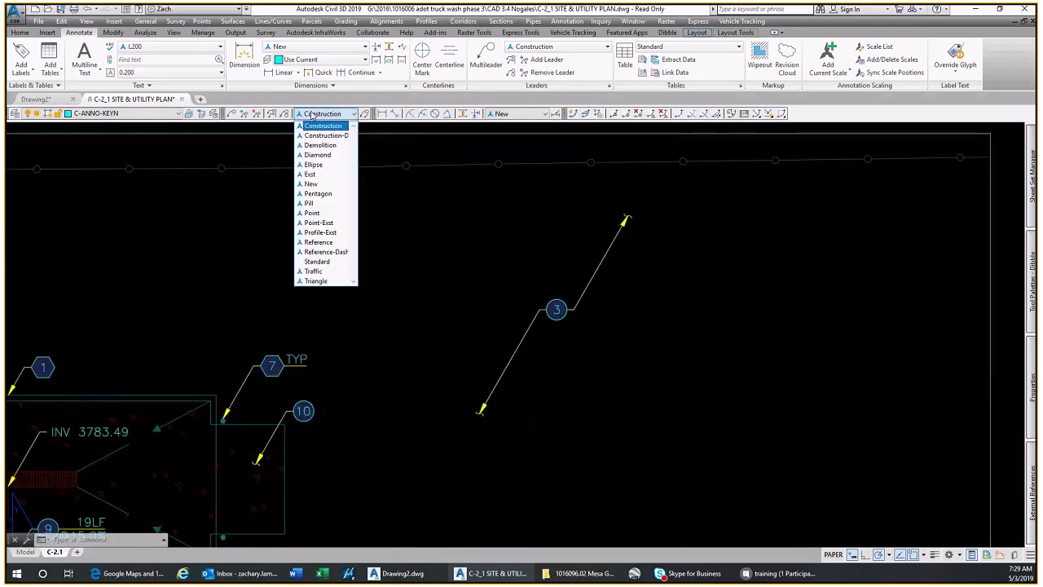
{"action": "left_click", "coordinate": [318, 144]}
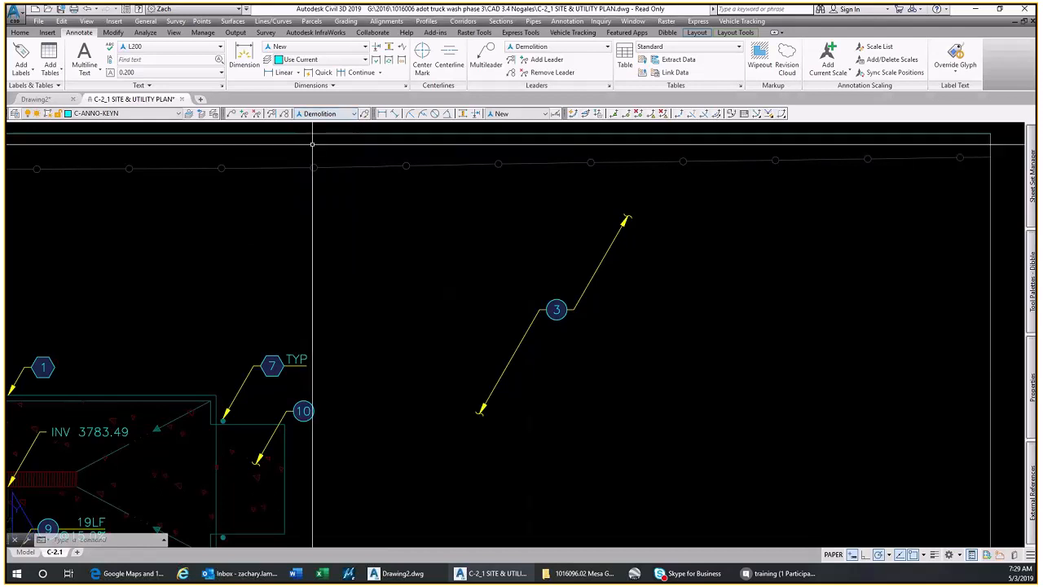
{"action": "left_click", "coordinate": [231, 113]}
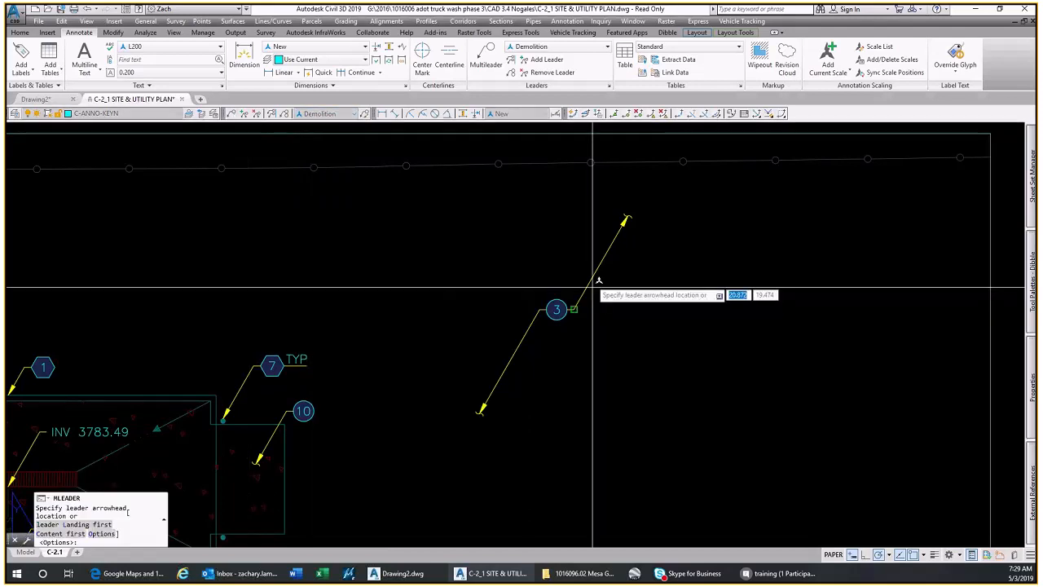
{"action": "left_click", "coordinate": [609, 341]}
{"action": "left_click", "coordinate": [634, 308]}
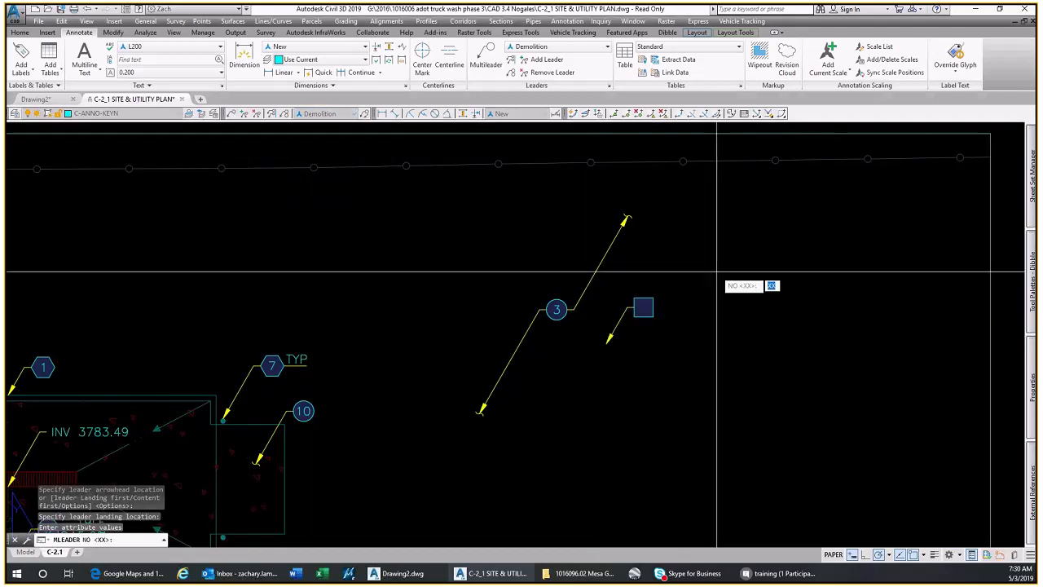
{"action": "type", "text": "2"}
{"action": "key", "text": "Return"}
Place a New style multileader reading NEW TEXT above the keynote 7 TYP callout, with its arrow pointing up and to the right
{"action": "scroll", "coordinate": [668, 310], "scroll_direction": "up", "scroll_amount": 2}
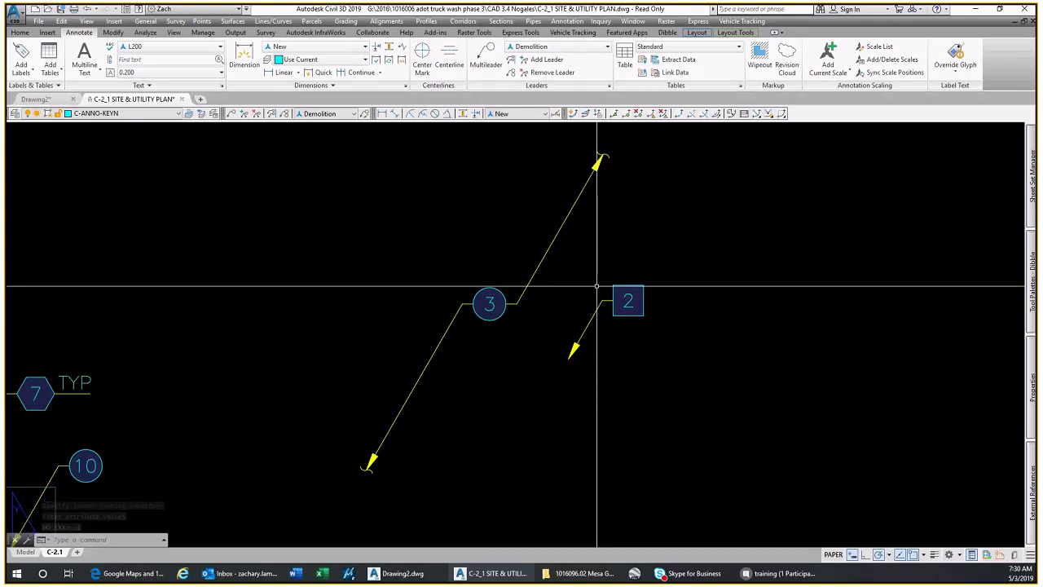
{"action": "scroll", "coordinate": [597, 286], "scroll_direction": "down", "scroll_amount": 2}
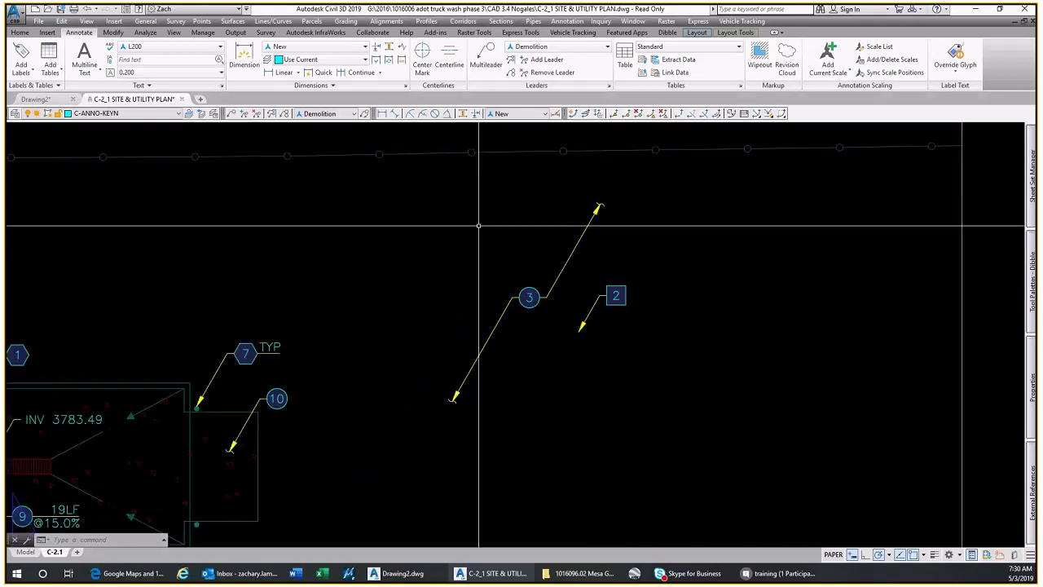
{"action": "left_click", "coordinate": [326, 113]}
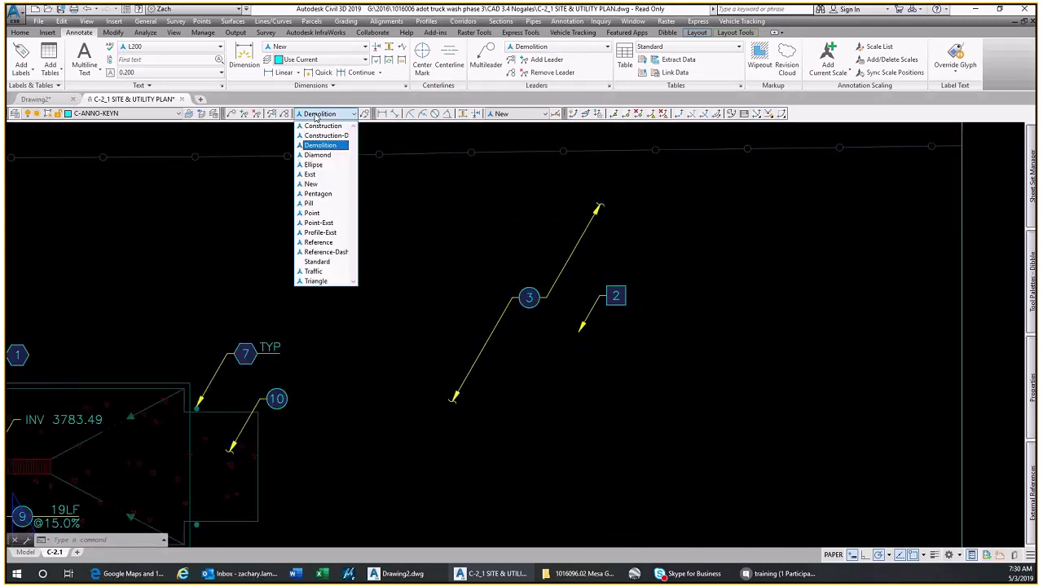
{"action": "left_click", "coordinate": [310, 184]}
{"action": "key", "text": "Return"}
{"action": "left_click", "coordinate": [306, 274]}
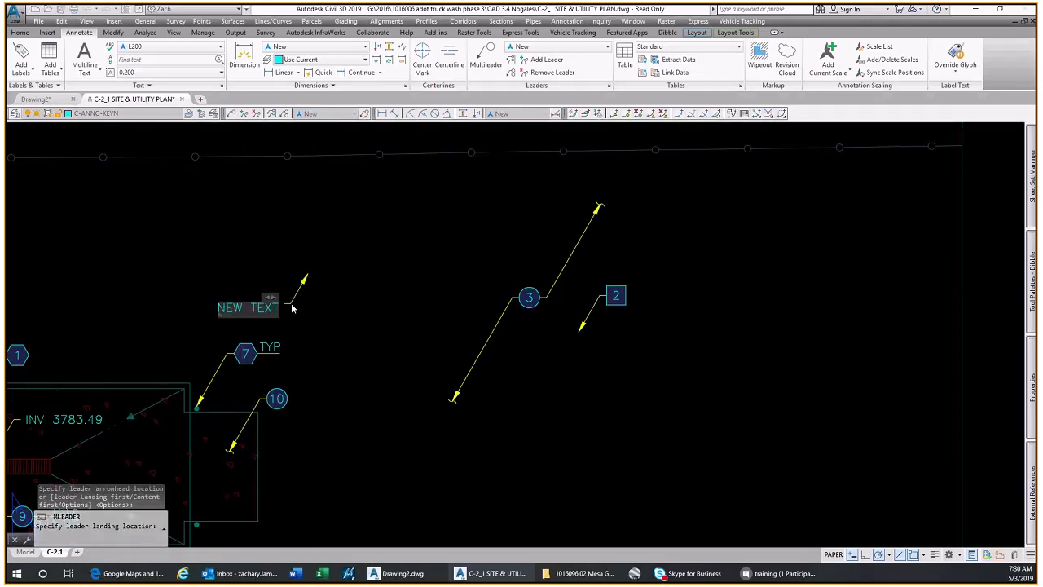
{"action": "left_click", "coordinate": [292, 308]}
{"action": "left_click", "coordinate": [308, 320]}
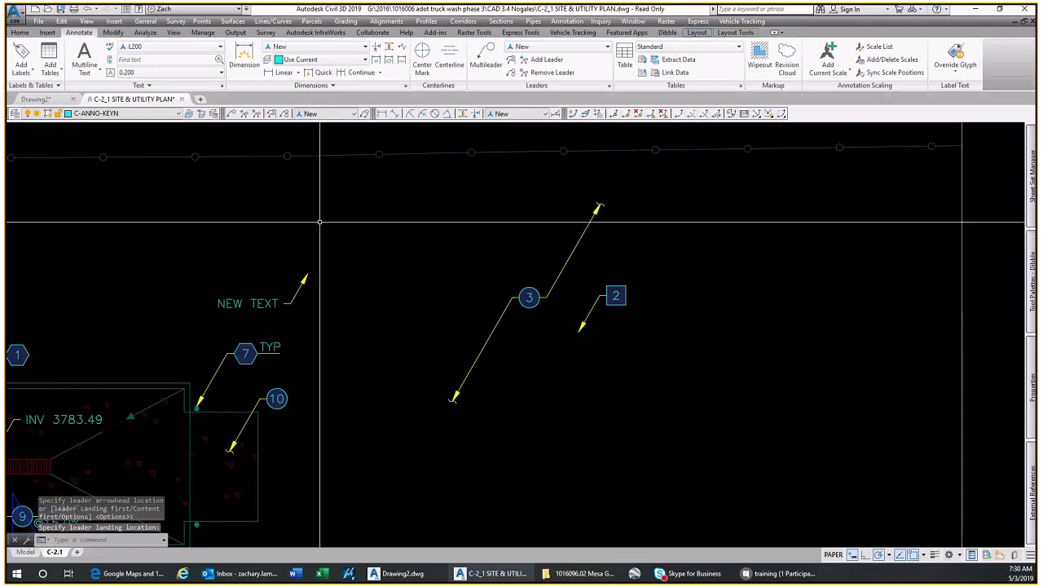
Place an Exst style multileader reading EXST TEXT above the NEW TEXT leader, with its arrow pointing down and to the left
{"action": "left_click", "coordinate": [326, 113]}
{"action": "left_click", "coordinate": [320, 176]}
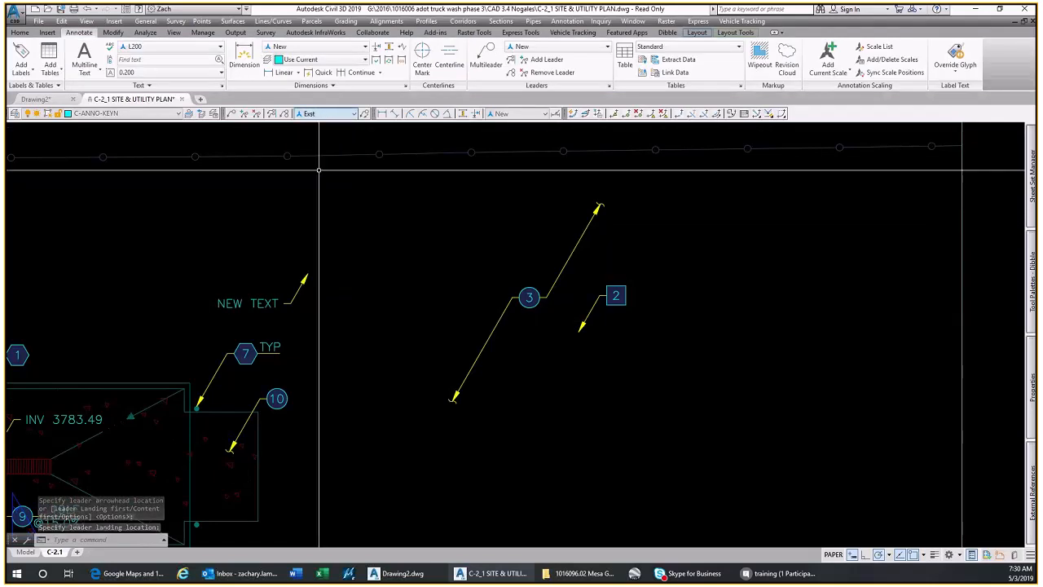
{"action": "key", "text": "Return"}
{"action": "scroll", "coordinate": [317, 174], "scroll_direction": "up", "scroll_amount": 2}
{"action": "left_click", "coordinate": [314, 270]}
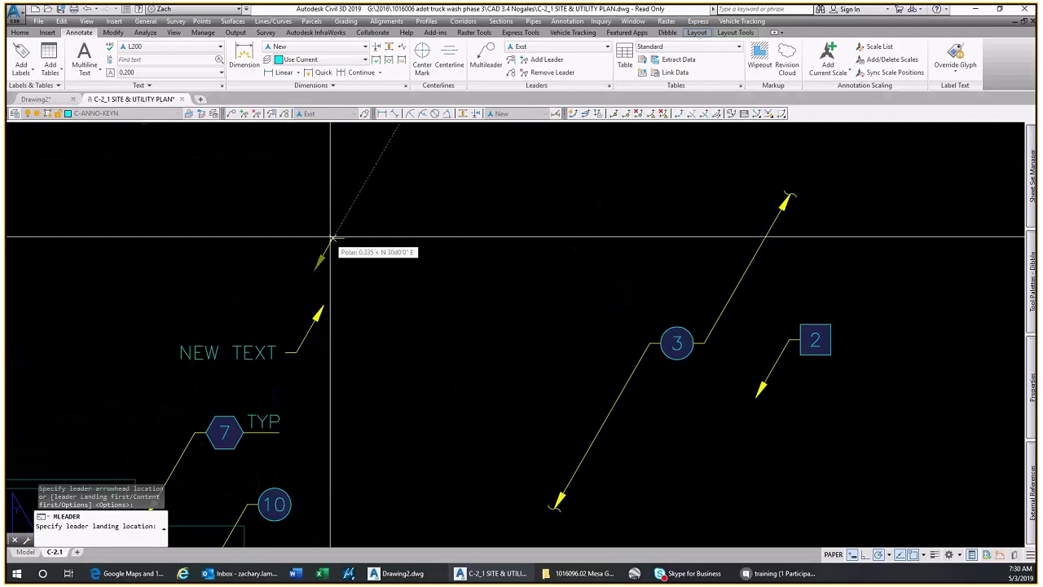
{"action": "left_click", "coordinate": [349, 220]}
{"action": "type", "text": "EXST TEXT"}
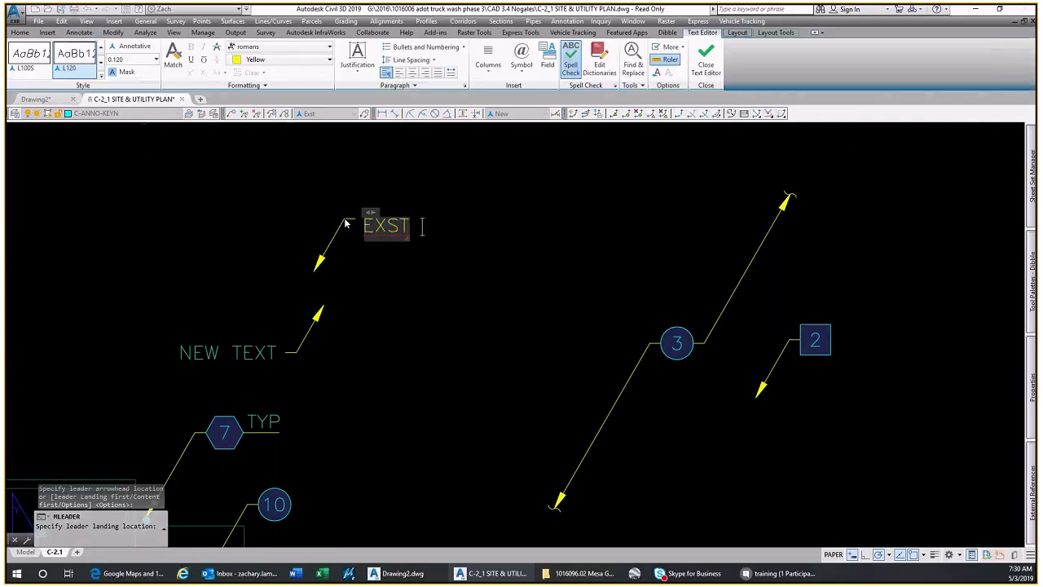
{"action": "key", "text": "Escape"}
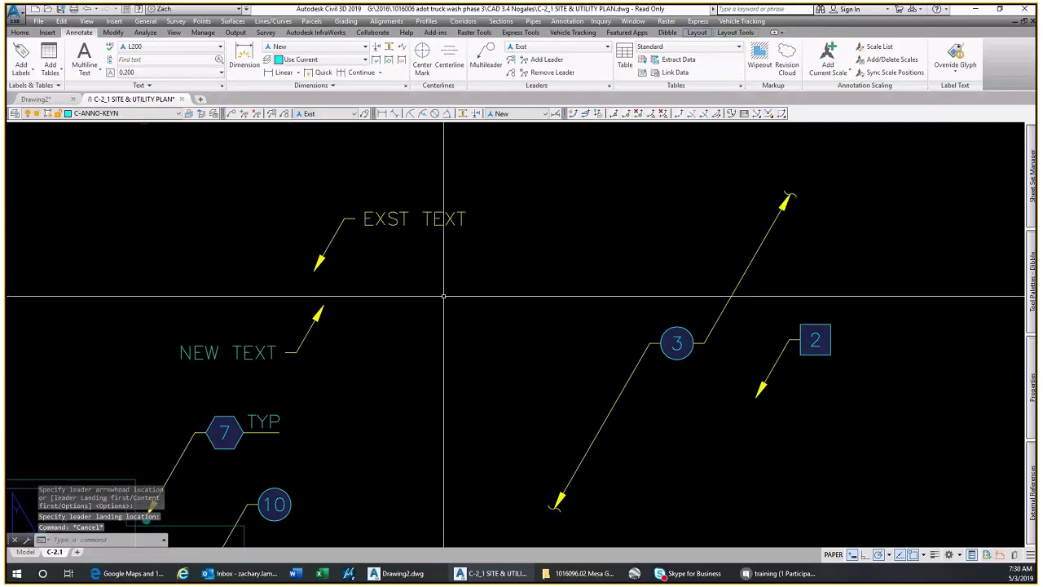
Inspect the keynote text block holding the IN and OUT inverts beside the circular keynote 2 callout
{"action": "scroll", "coordinate": [443, 297], "scroll_direction": "down", "scroll_amount": 4}
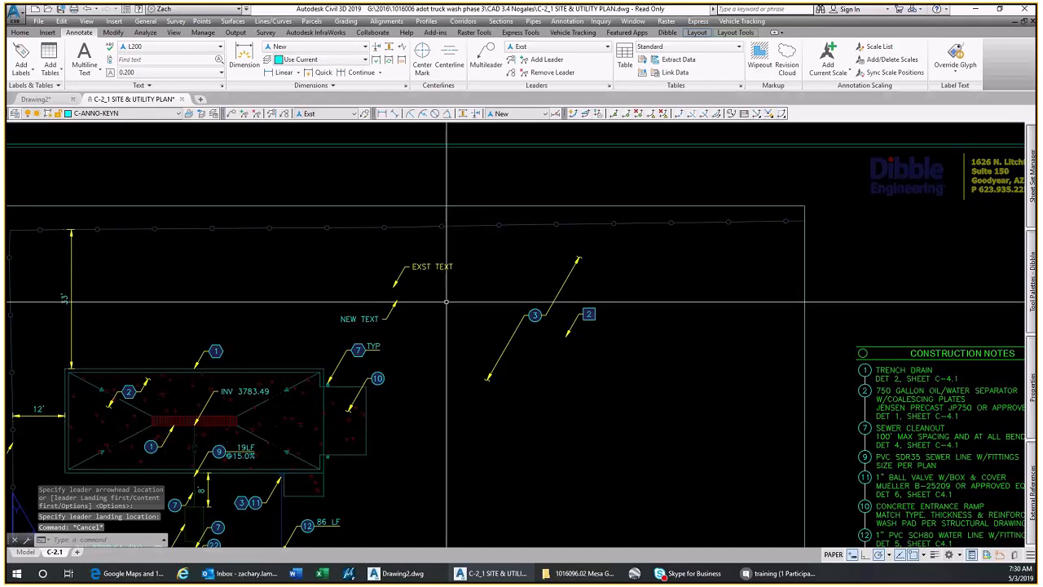
{"action": "middle_click_drag", "start_coordinate": [366, 391], "coordinate": [483, 278]}
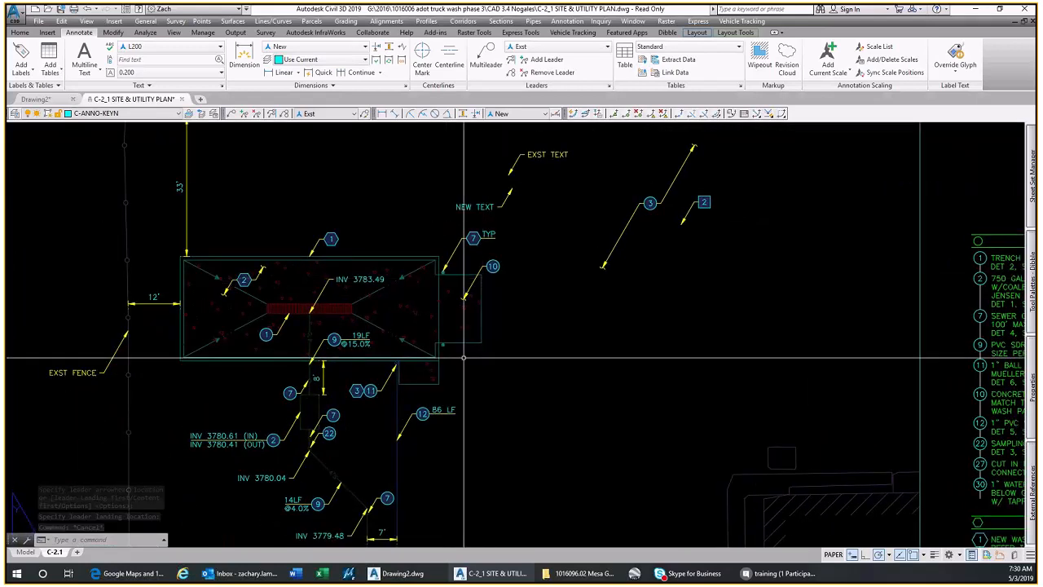
{"action": "mouse_move", "coordinate": [463, 357]}
{"action": "middle_mouse_down"}
{"action": "mouse_move", "coordinate": [495, 210]}
{"action": "mouse_move", "coordinate": [560, 227]}
{"action": "middle_mouse_up"}
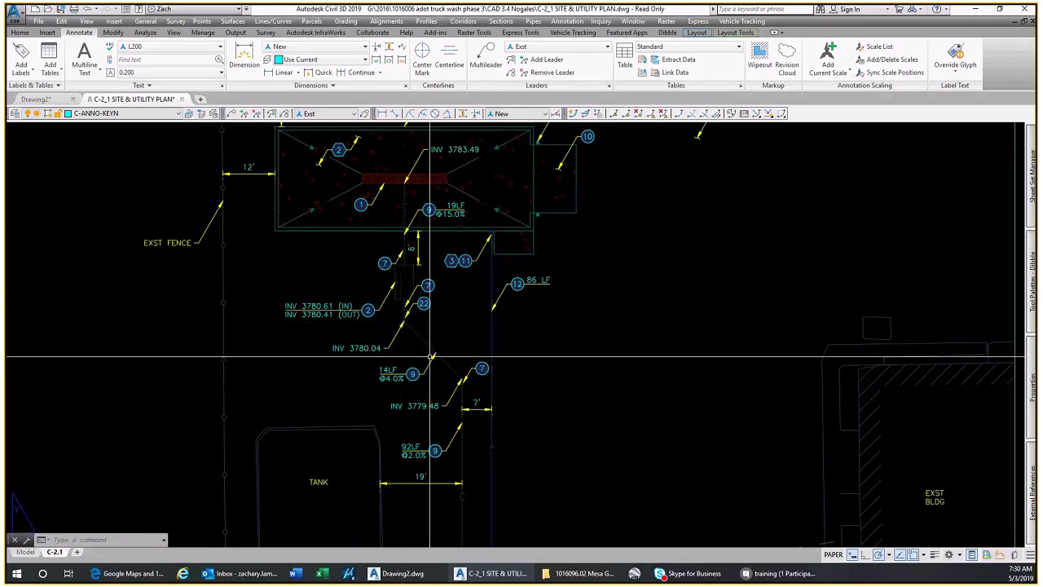
{"action": "scroll", "coordinate": [338, 312], "scroll_direction": "up", "scroll_amount": 4}
{"action": "left_click", "coordinate": [381, 348]}
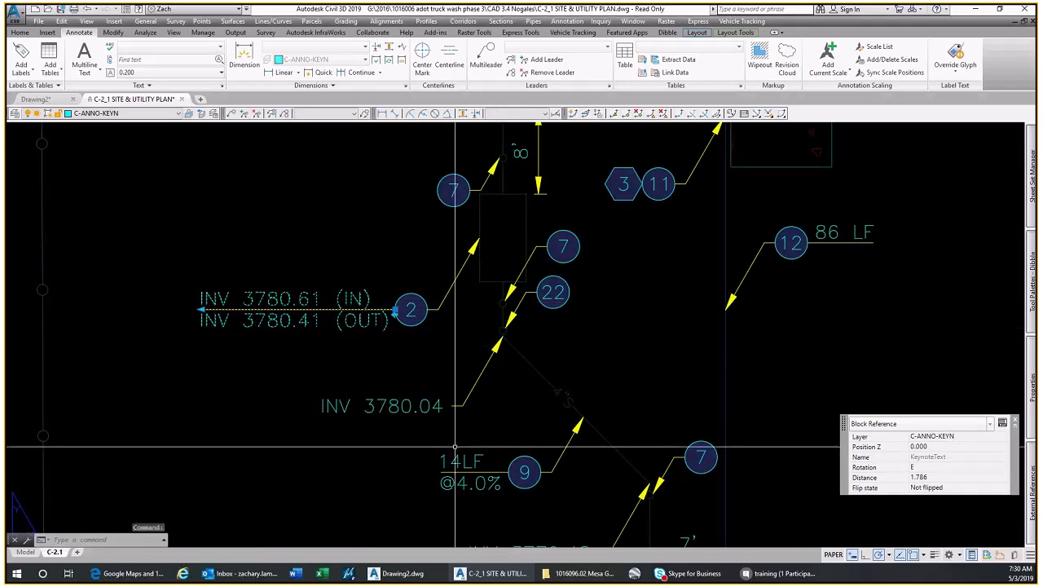
{"action": "left_click", "coordinate": [566, 398]}
{"action": "key", "text": "Escape"}
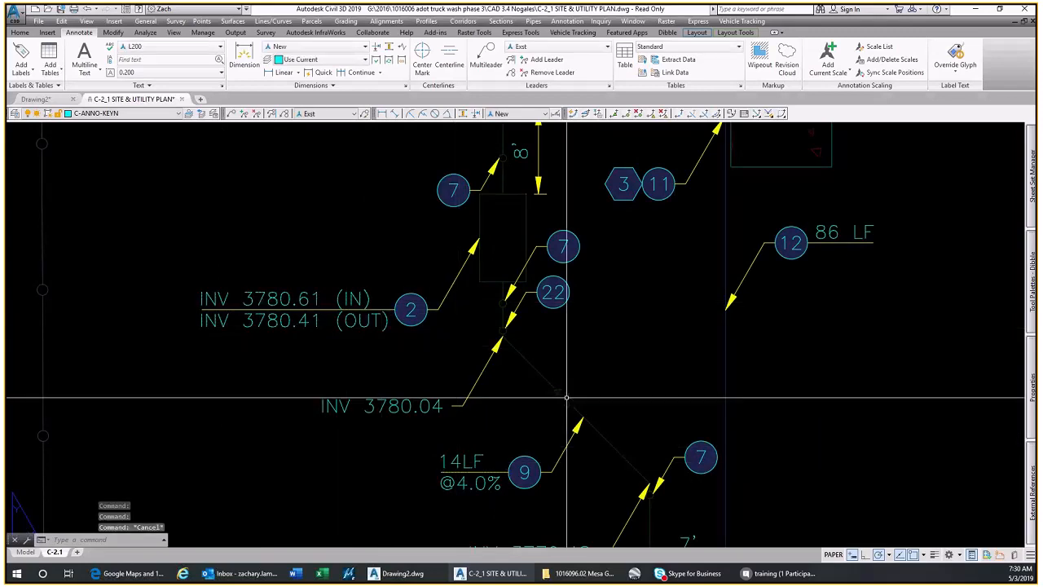
Insert the Keynote Text 2 block from the Utilities tool palette at the midpoint of the square keynote 2 callout's right edge
{"action": "scroll", "coordinate": [522, 383], "scroll_direction": "down", "scroll_amount": 6}
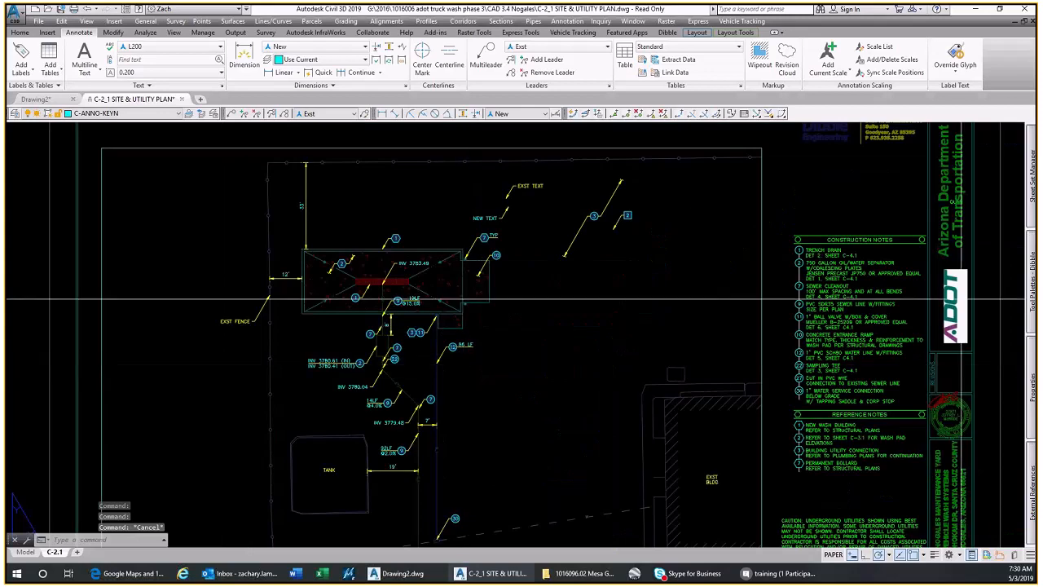
{"action": "mouse_move", "coordinate": [1028, 292]}
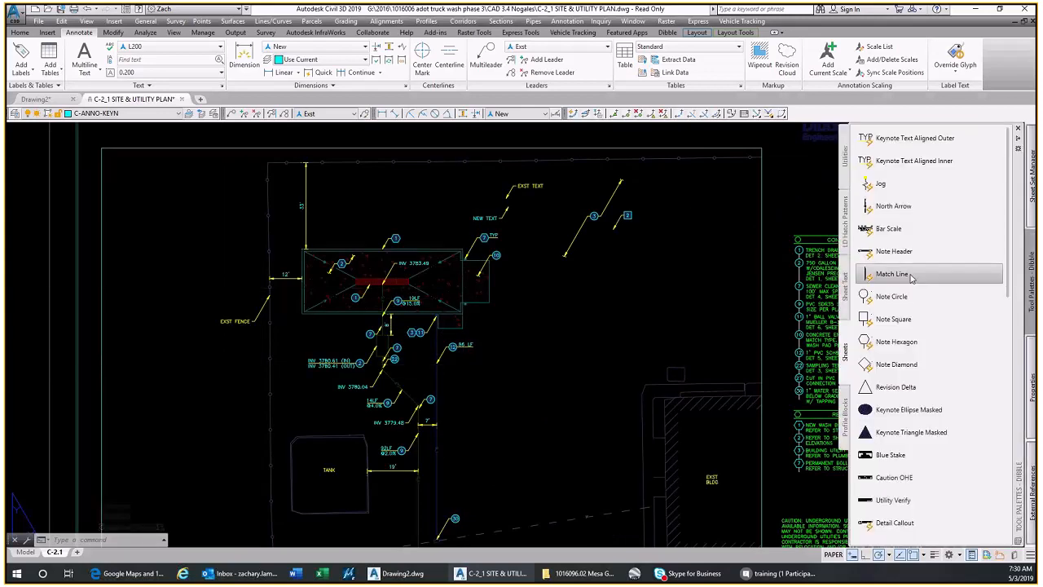
{"action": "left_click", "coordinate": [845, 156]}
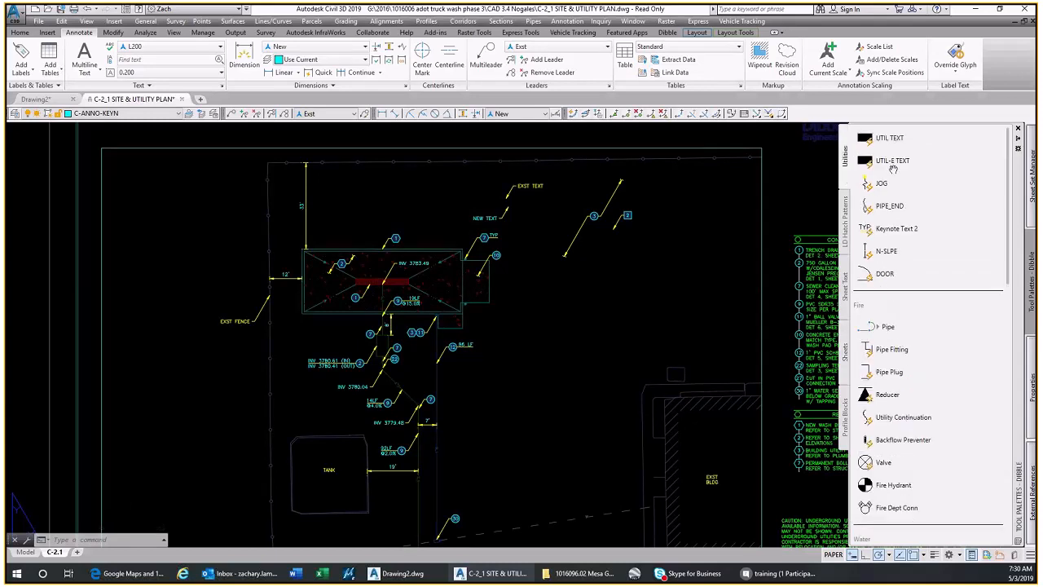
{"action": "left_click", "coordinate": [894, 229]}
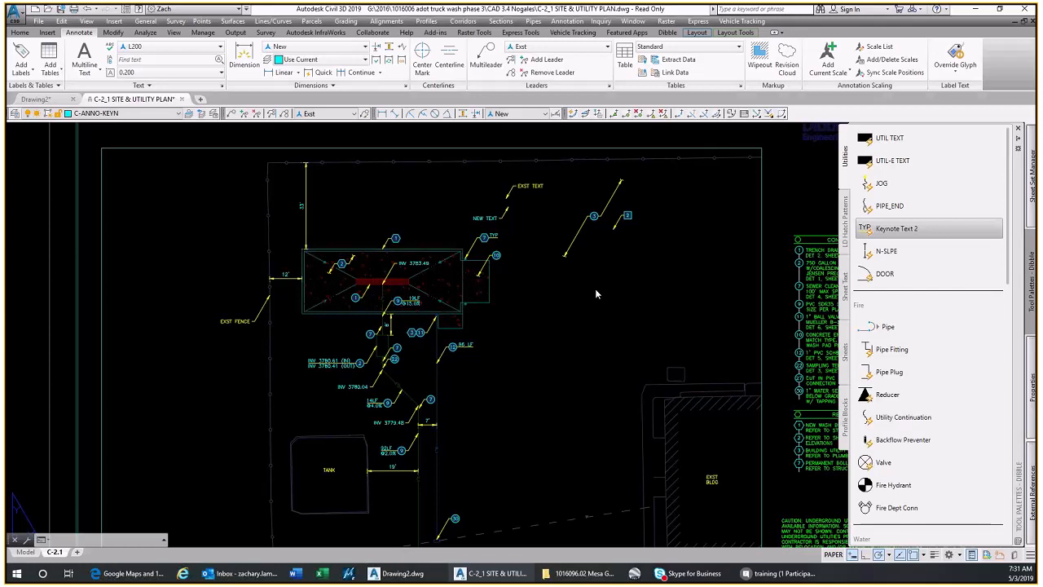
{"action": "scroll", "coordinate": [570, 303], "scroll_direction": "up", "scroll_amount": 6}
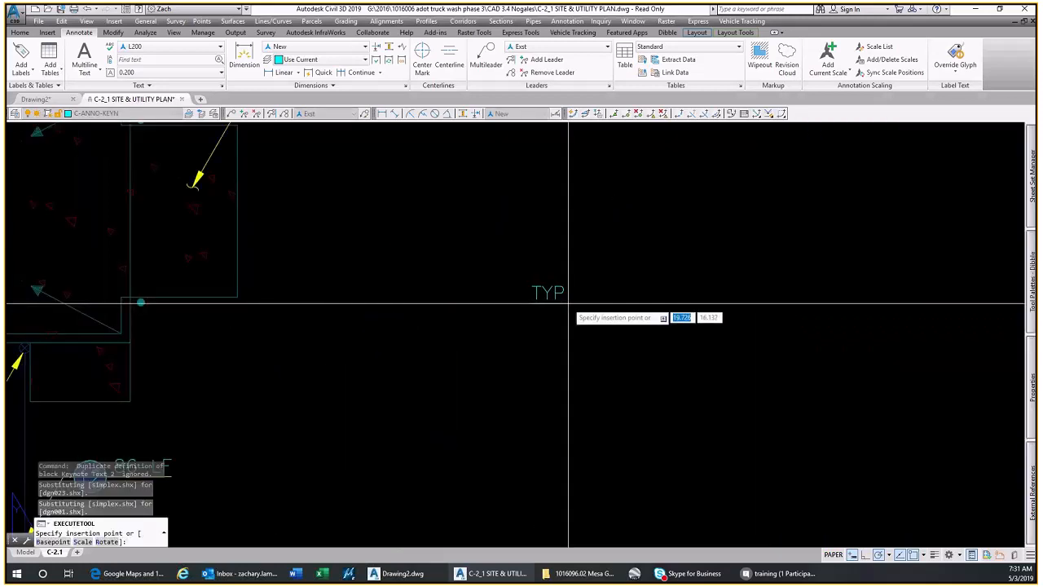
{"action": "scroll", "coordinate": [568, 304], "scroll_direction": "down", "scroll_amount": 4}
{"action": "middle_click_drag", "start_coordinate": [571, 263], "coordinate": [565, 352]}
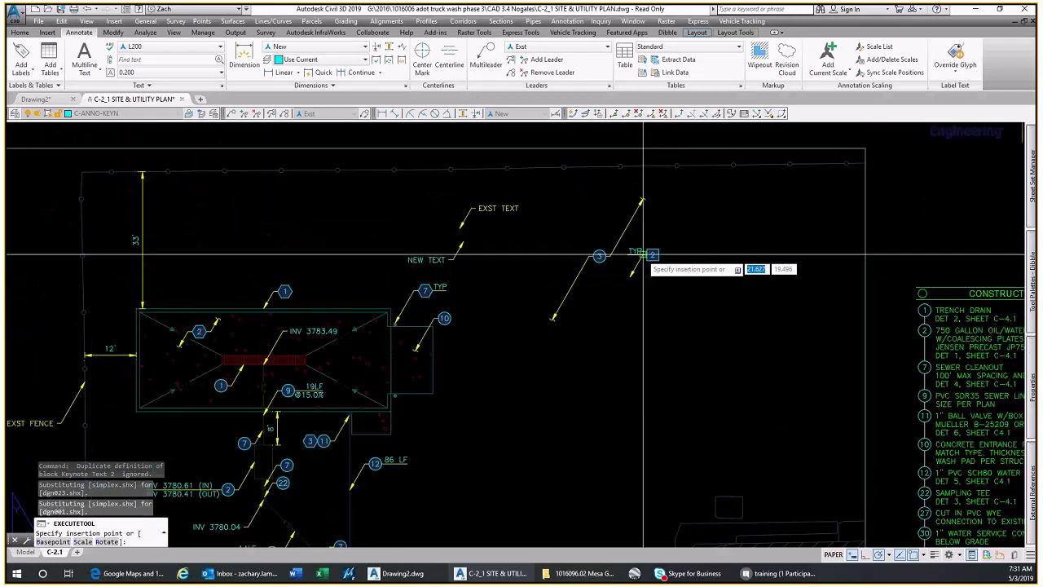
{"action": "scroll", "coordinate": [644, 255], "scroll_direction": "up", "scroll_amount": 5}
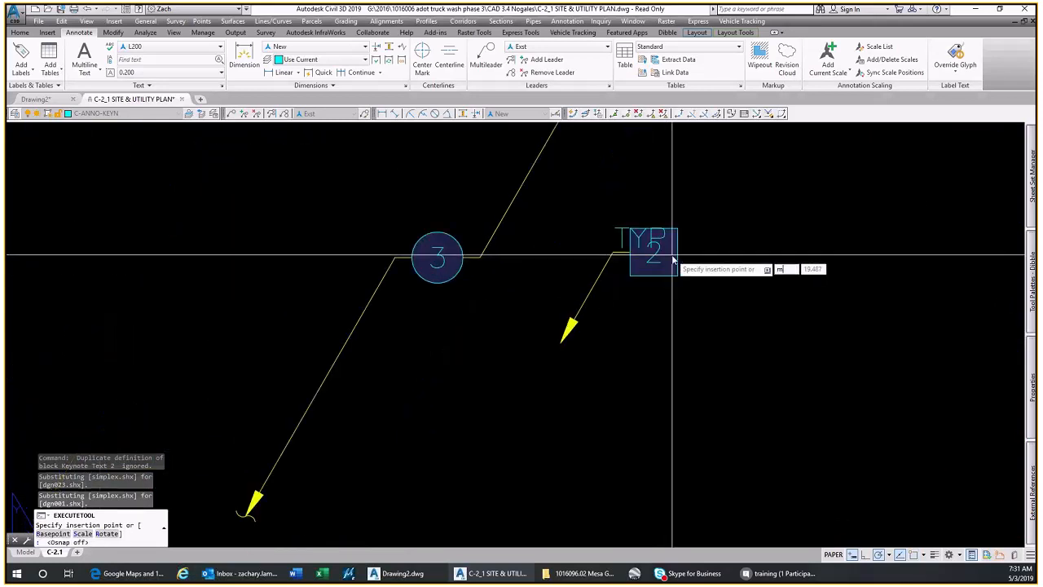
{"action": "type", "text": "id"}
{"action": "key", "text": "Return"}
{"action": "left_click", "coordinate": [673, 252]}
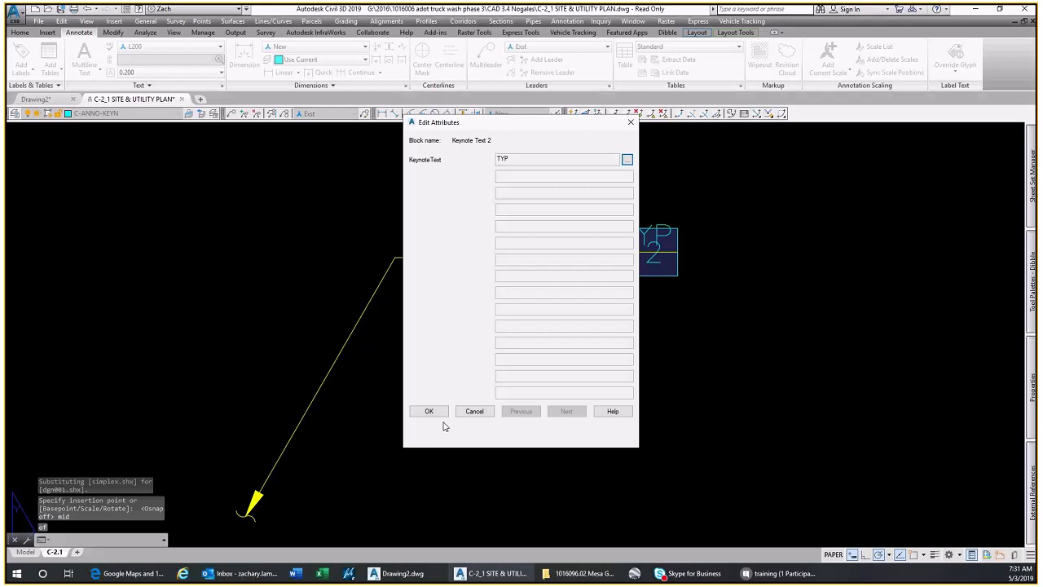
Open the inserted block's KeynoteText attribute in the multiline editor and accept it with the text TYP
{"action": "left_click", "coordinate": [626, 159]}
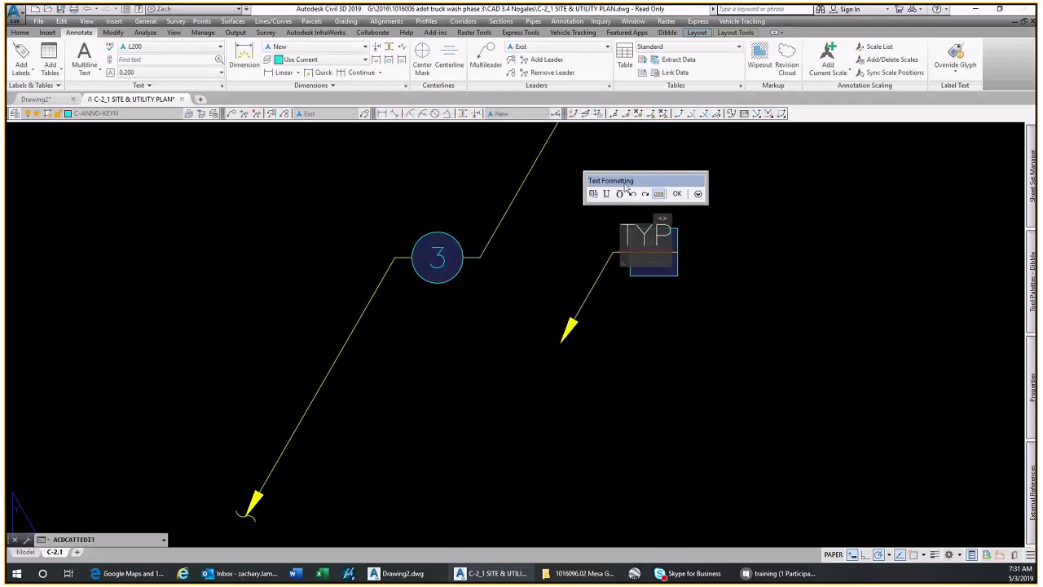
{"action": "left_click", "coordinate": [675, 324]}
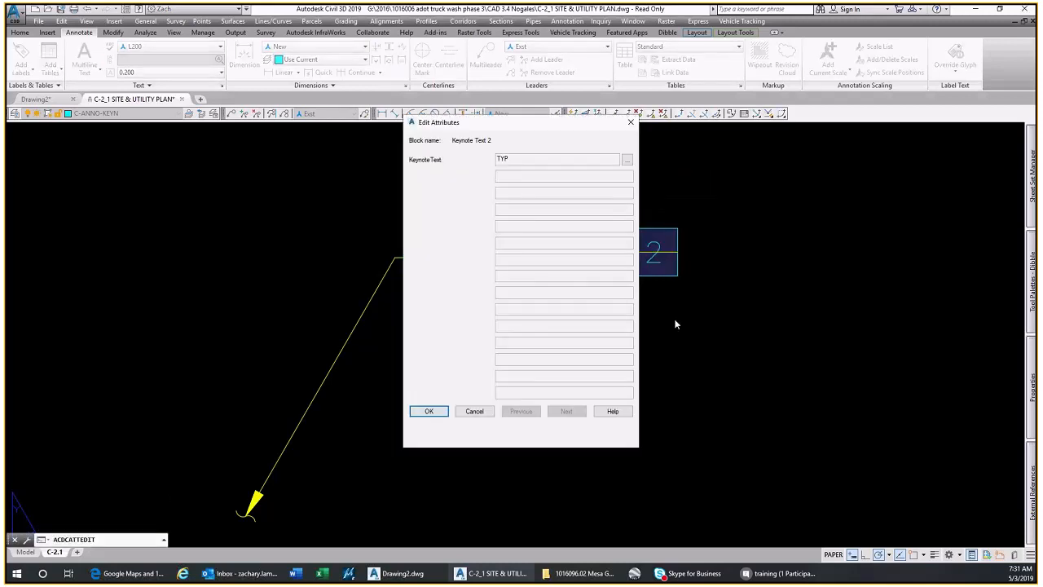
{"action": "left_click", "coordinate": [429, 411]}
{"action": "scroll", "coordinate": [375, 361], "scroll_direction": "up", "scroll_amount": 6}
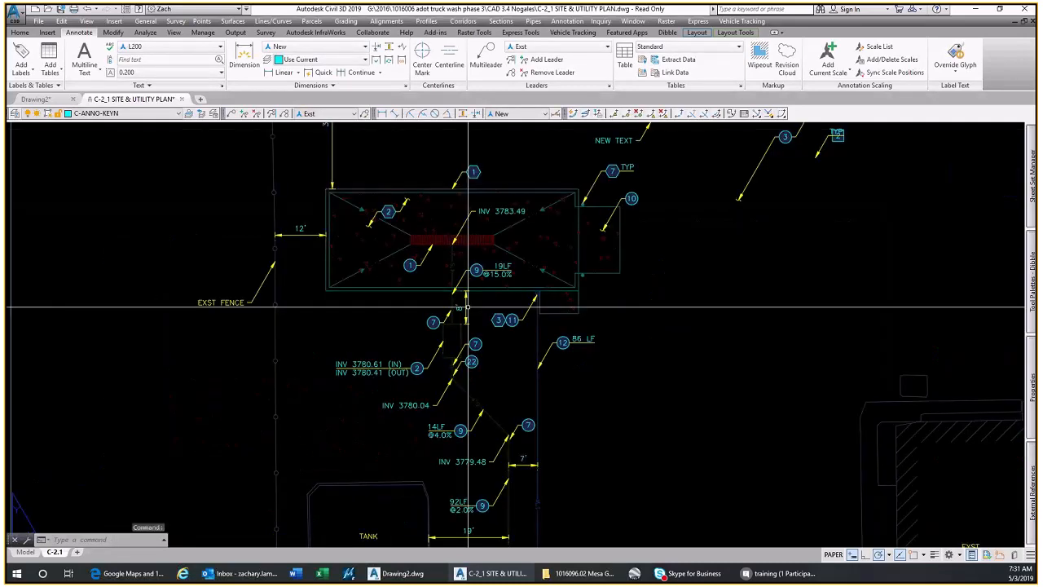
Inspect the keynote text block with the IN and OUT inverts beside the circular keynote 2 callout again
{"action": "left_click", "coordinate": [375, 361]}
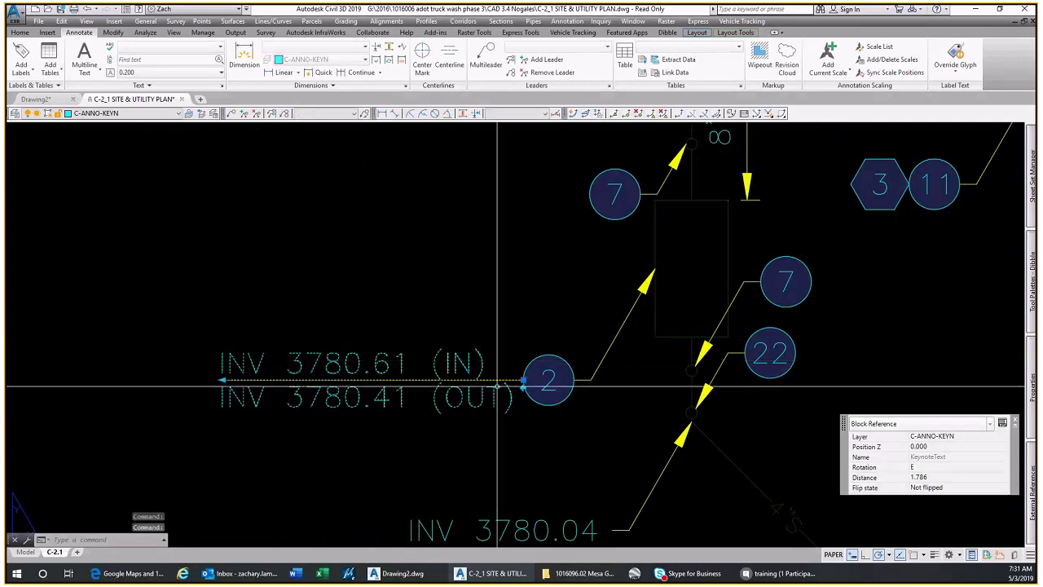
{"action": "scroll", "coordinate": [536, 366], "scroll_direction": "down", "scroll_amount": 5}
{"action": "scroll", "coordinate": [535, 365], "scroll_direction": "up", "scroll_amount": 6}
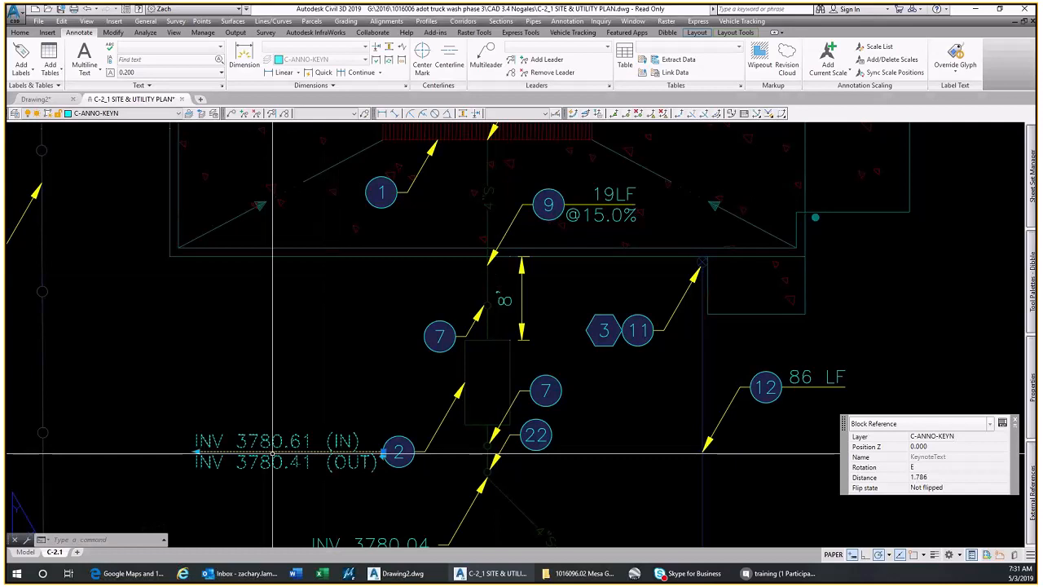
{"action": "key", "text": "Escape"}
Stretch the underline of the TYP text block on the square keynote 2 callout outward to a length of about 1.03
{"action": "scroll", "coordinate": [566, 299], "scroll_direction": "up", "scroll_amount": 8}
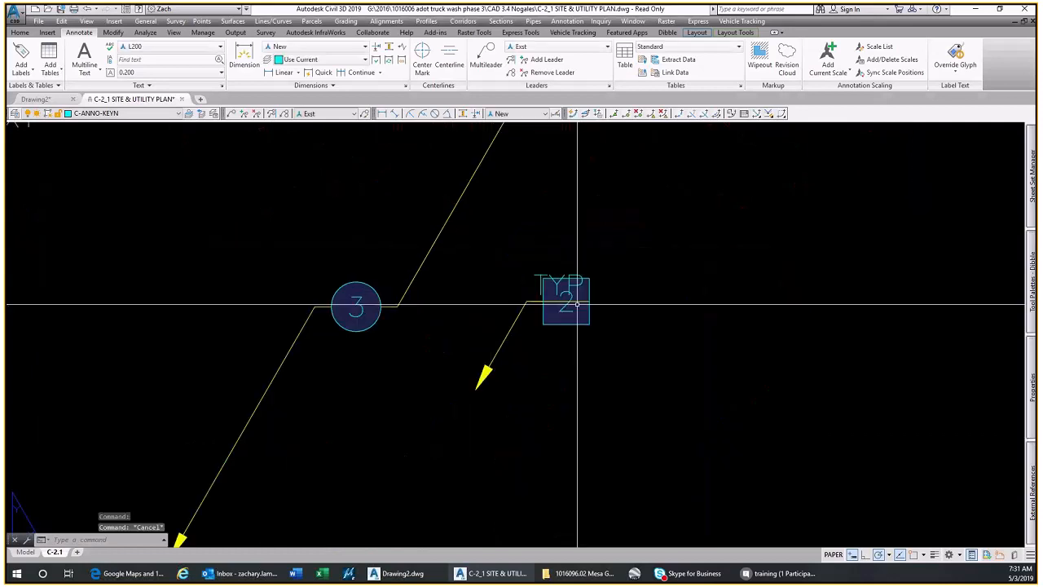
{"action": "left_click", "coordinate": [565, 293]}
{"action": "scroll", "coordinate": [595, 314], "scroll_direction": "up", "scroll_amount": 2}
{"action": "left_click", "coordinate": [585, 307]}
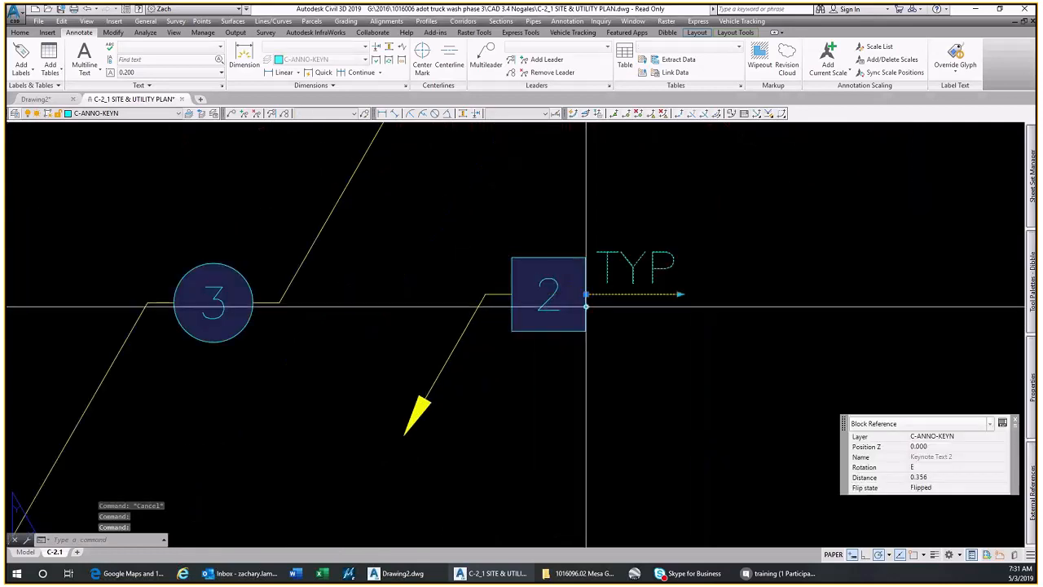
{"action": "left_click", "coordinate": [679, 293]}
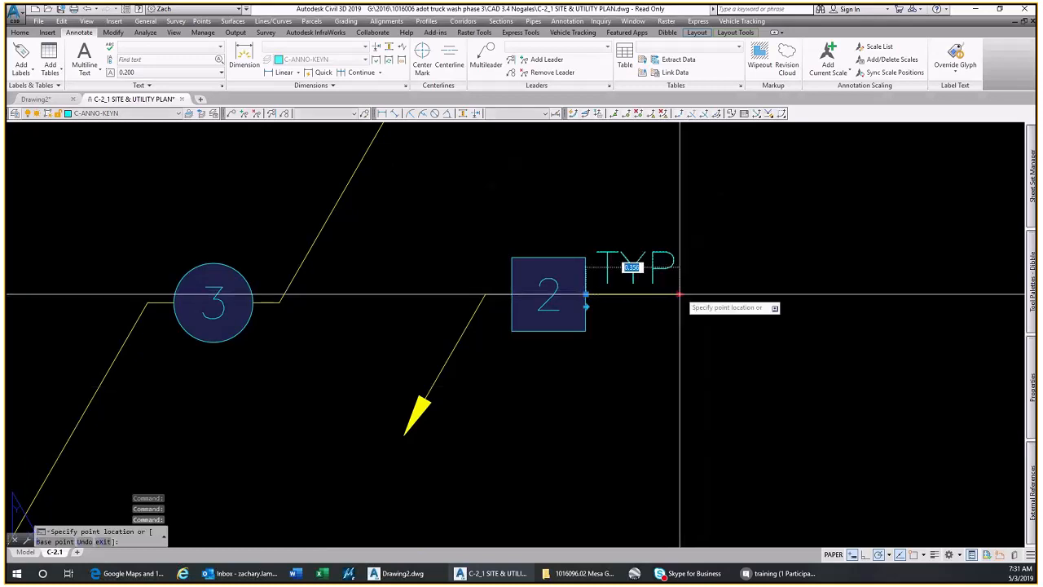
{"action": "scroll", "coordinate": [683, 293], "scroll_direction": "down", "scroll_amount": 2}
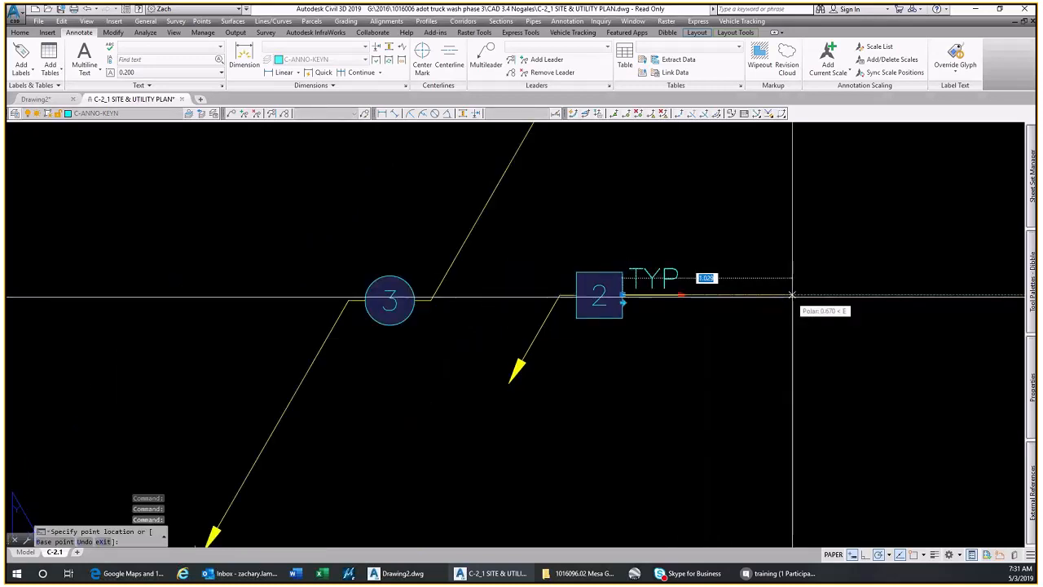
{"action": "left_click", "coordinate": [792, 294]}
{"action": "scroll", "coordinate": [654, 305], "scroll_direction": "down", "scroll_amount": 5}
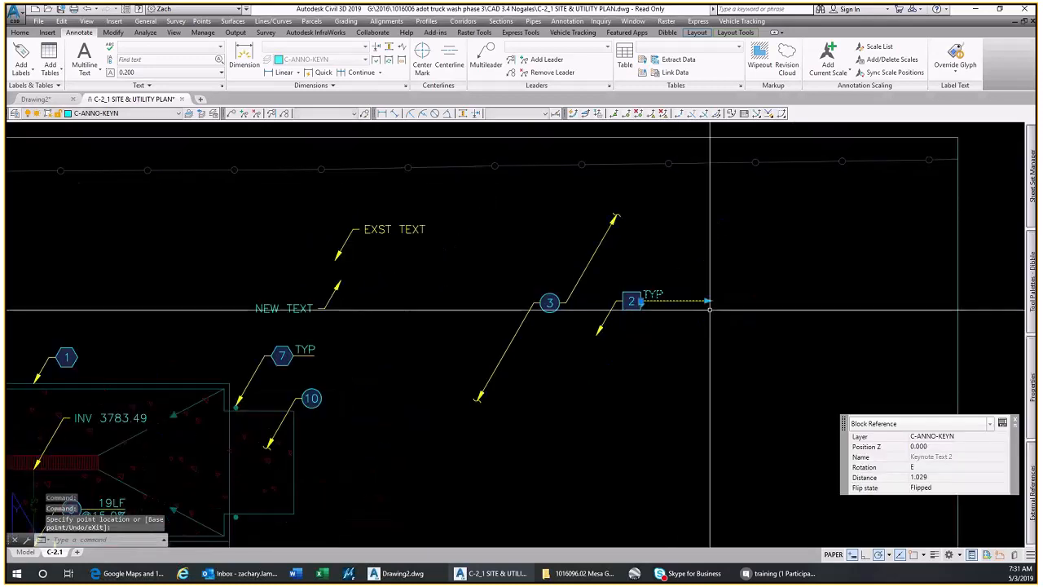
{"action": "scroll", "coordinate": [575, 353], "scroll_direction": "down", "scroll_amount": 2}
{"action": "mouse_move", "coordinate": [171, 525]}
{"action": "middle_mouse_down"}
{"action": "mouse_move", "coordinate": [314, 415]}
{"action": "mouse_move", "coordinate": [373, 402]}
{"action": "middle_mouse_up"}
{"action": "scroll", "coordinate": [373, 403], "scroll_direction": "up", "scroll_amount": 4}
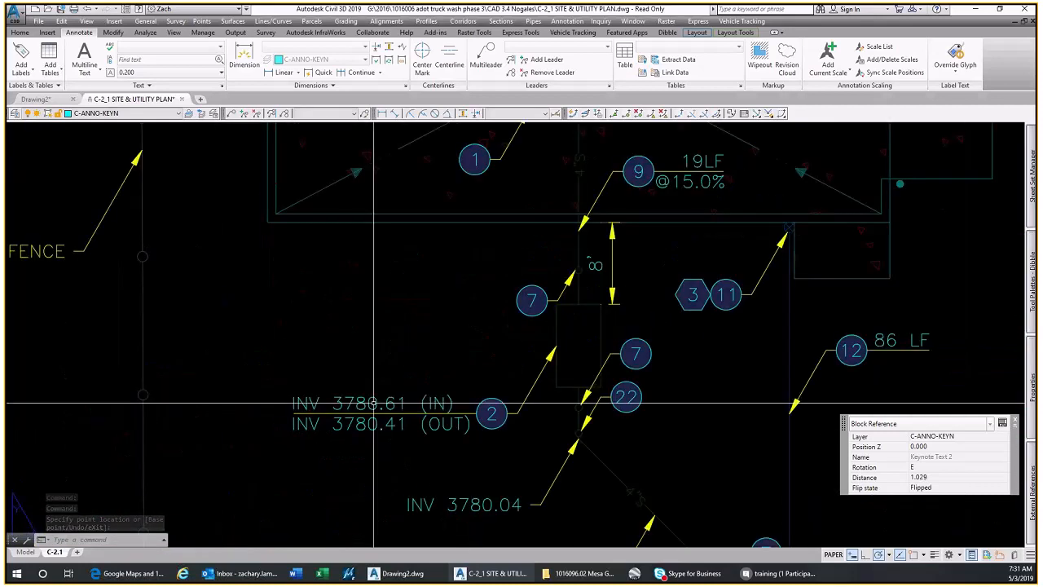
{"action": "key", "text": "Escape"}
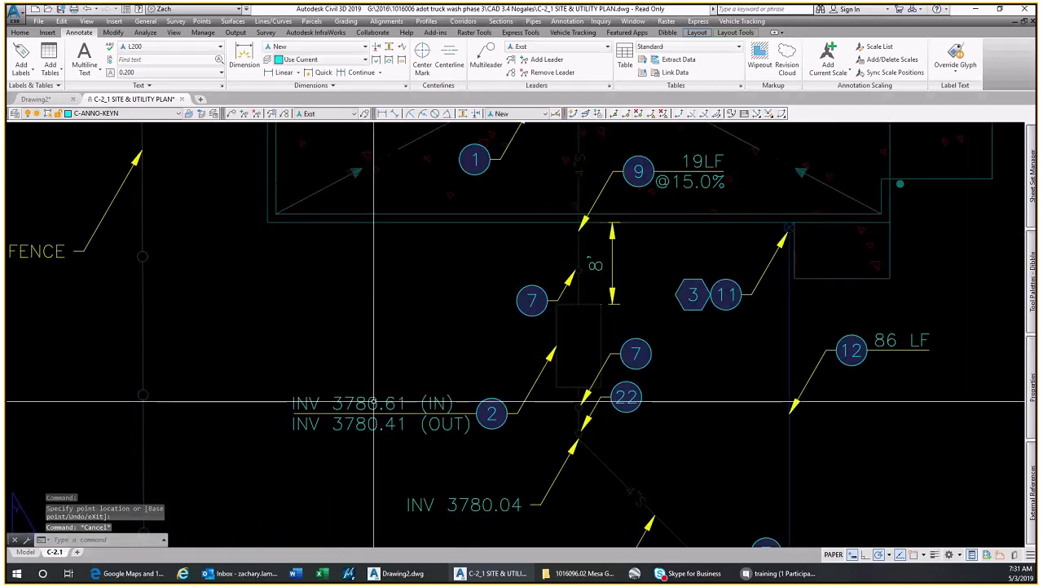
Place a horizontal linear dimension about 4' long in the New dimension style in the empty area below the square keynote 2 callout
{"action": "scroll", "coordinate": [410, 371], "scroll_direction": "down", "scroll_amount": 6}
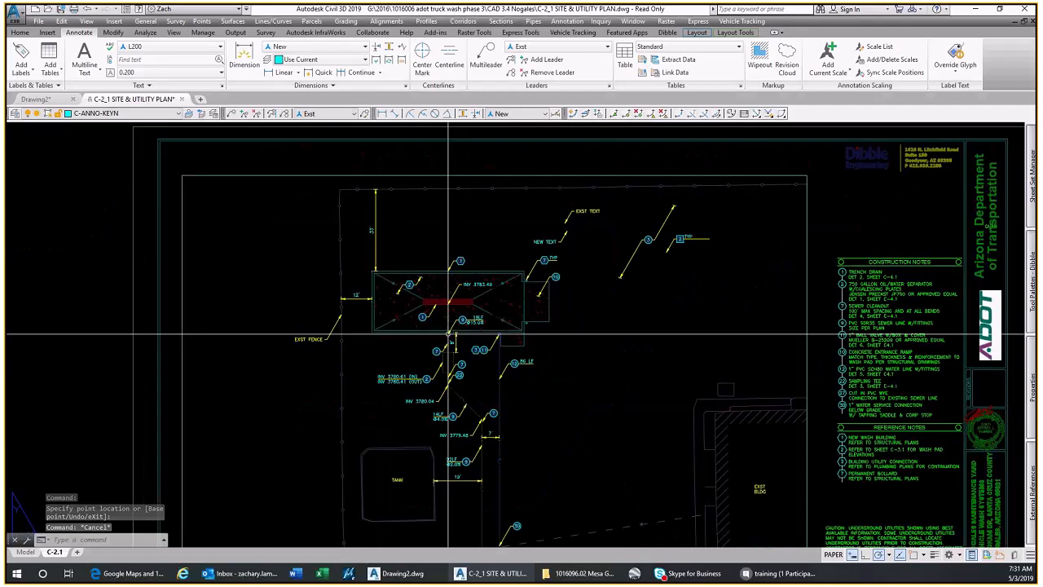
{"action": "middle_click_drag", "start_coordinate": [448, 334], "coordinate": [398, 344]}
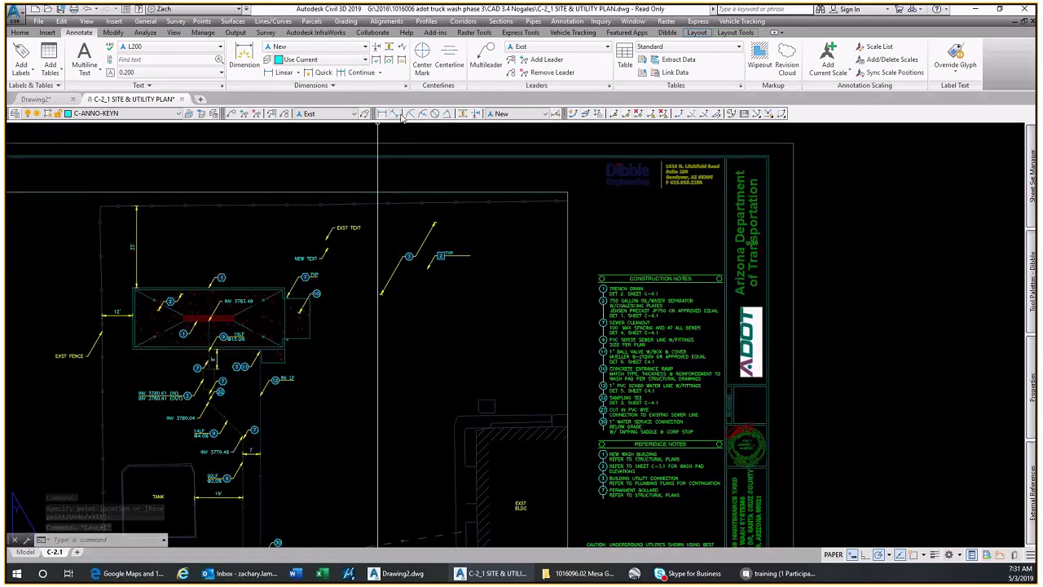
{"action": "left_click", "coordinate": [530, 113]}
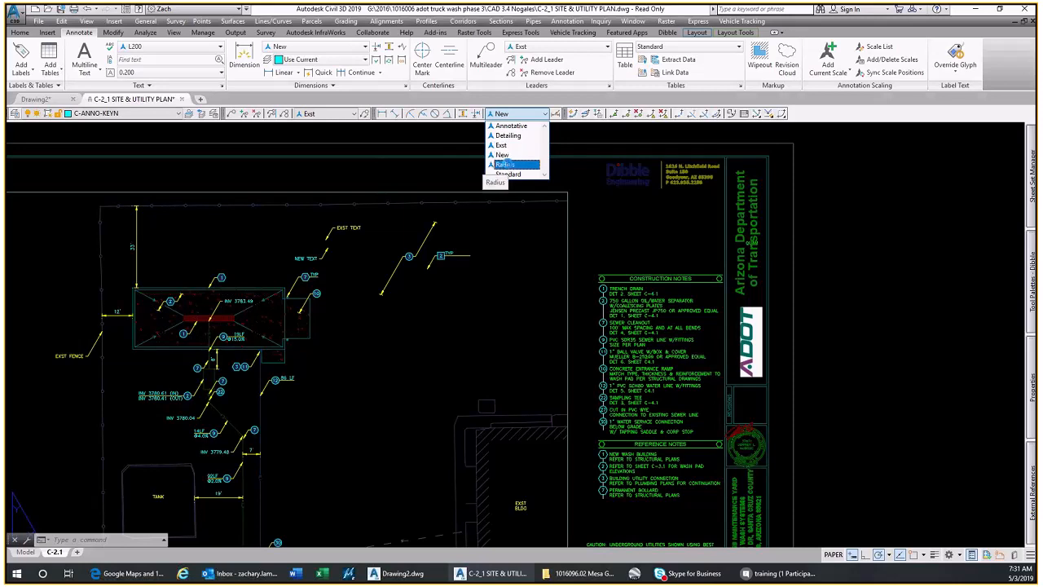
{"action": "left_click", "coordinate": [502, 155]}
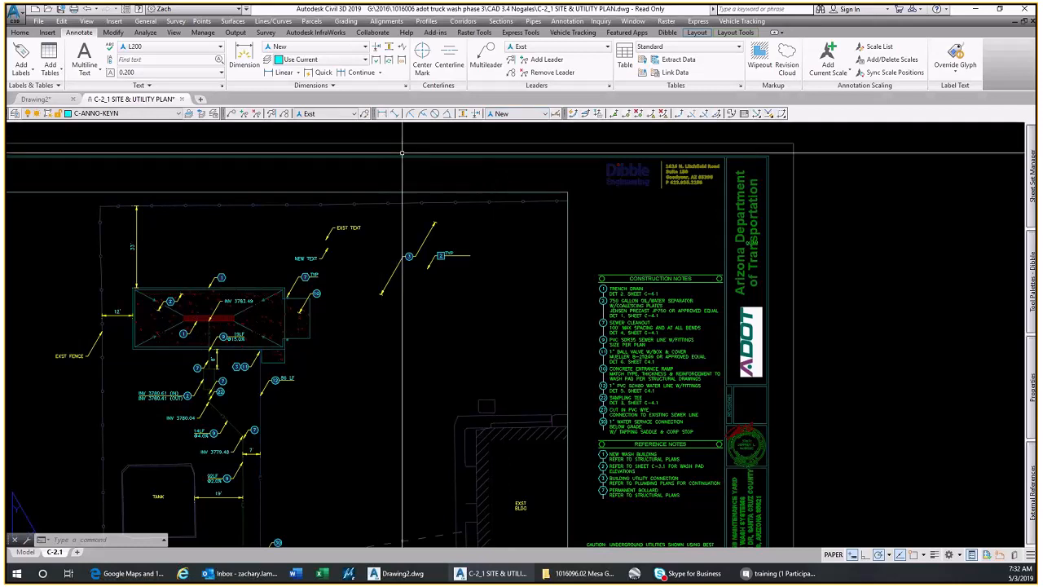
{"action": "left_click", "coordinate": [381, 114]}
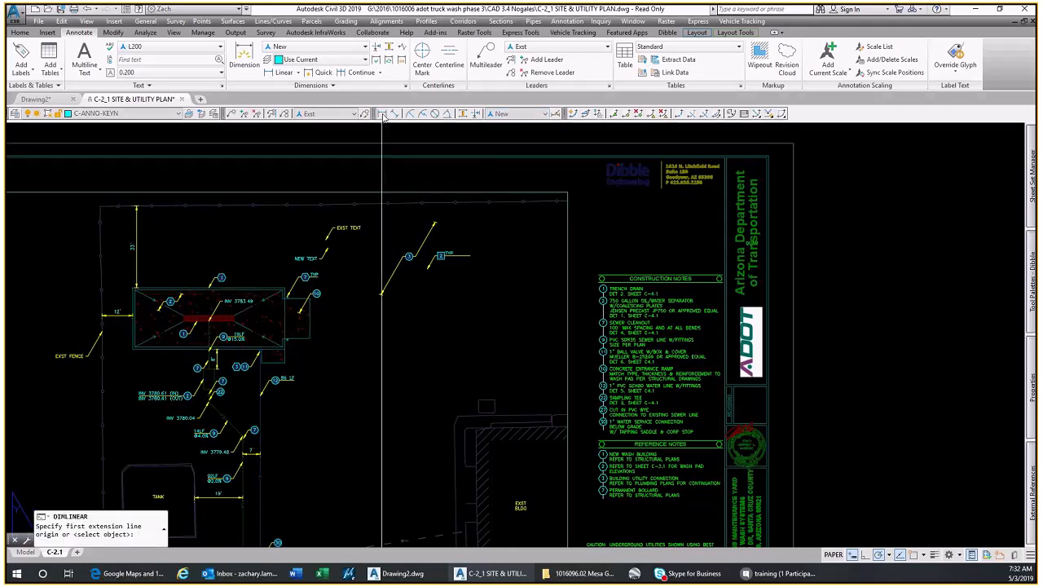
{"action": "scroll", "coordinate": [430, 310], "scroll_direction": "up", "scroll_amount": 2}
{"action": "left_click", "coordinate": [429, 310]}
{"action": "left_click", "coordinate": [570, 309]}
{"action": "left_click", "coordinate": [570, 298]}
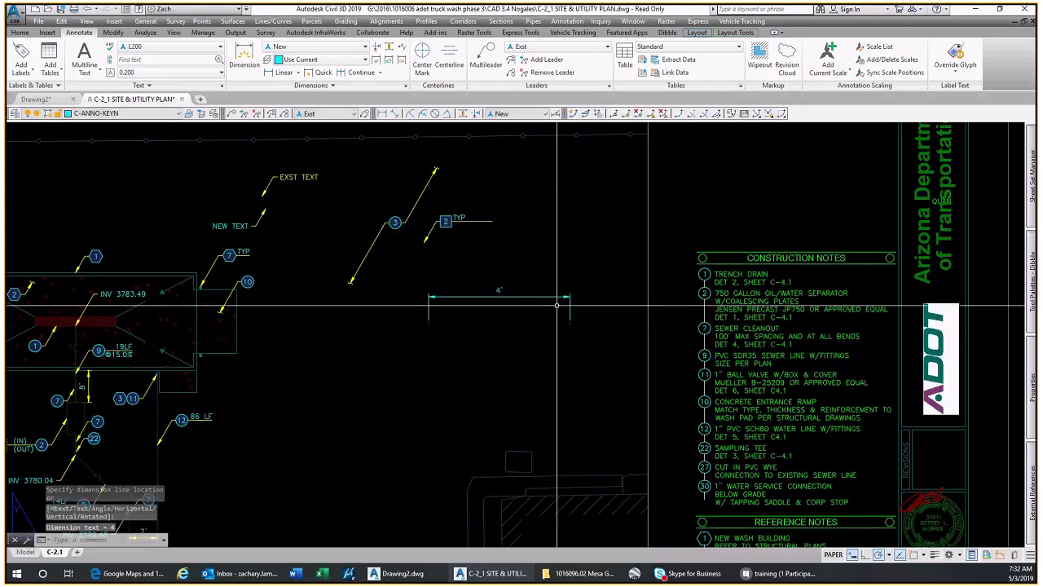
Place an aligned dimension about 4' long, running from the linear dimension's left origin diagonally down to the right
{"action": "left_click", "coordinate": [394, 114]}
{"action": "left_click", "coordinate": [429, 323]}
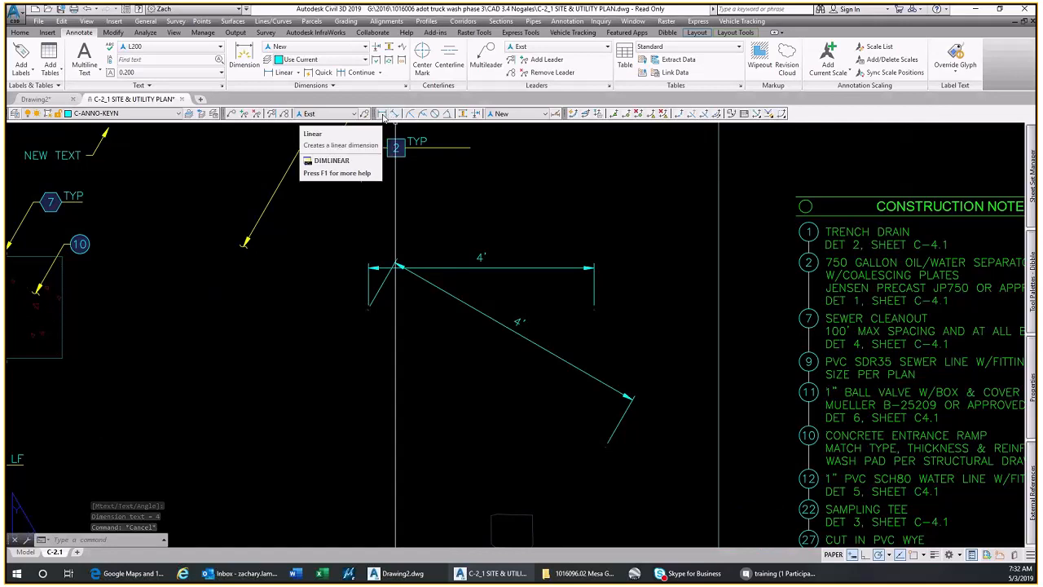
Stretch the linear dimension's right extension line origin down to the lower end point of the aligned dimension
{"action": "scroll", "coordinate": [512, 301], "scroll_direction": "up", "scroll_amount": 2}
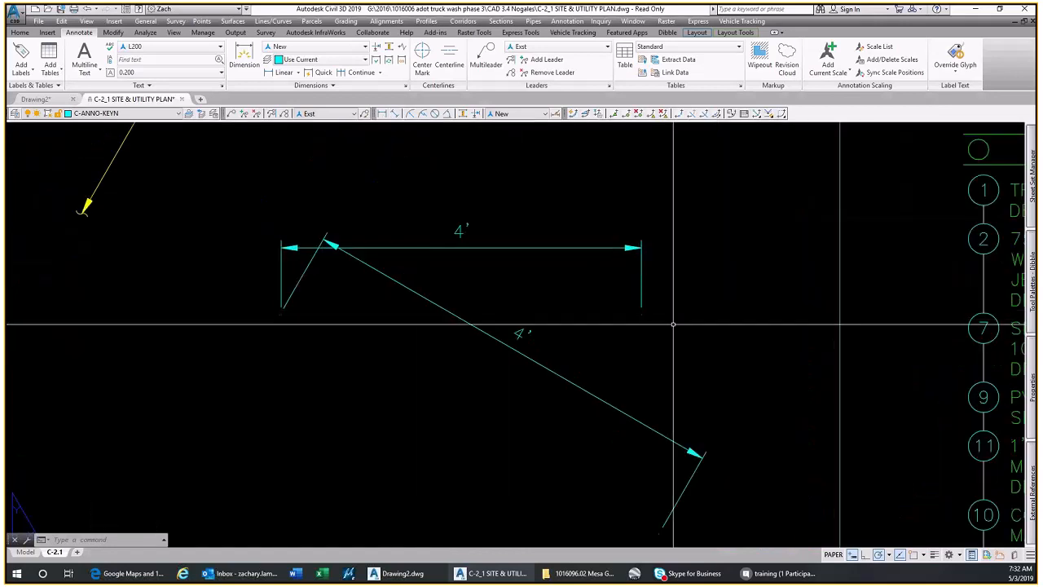
{"action": "left_click", "coordinate": [609, 285]}
{"action": "left_click", "coordinate": [598, 239]}
{"action": "left_click", "coordinate": [641, 315]}
{"action": "scroll", "coordinate": [641, 326], "scroll_direction": "down", "scroll_amount": 4}
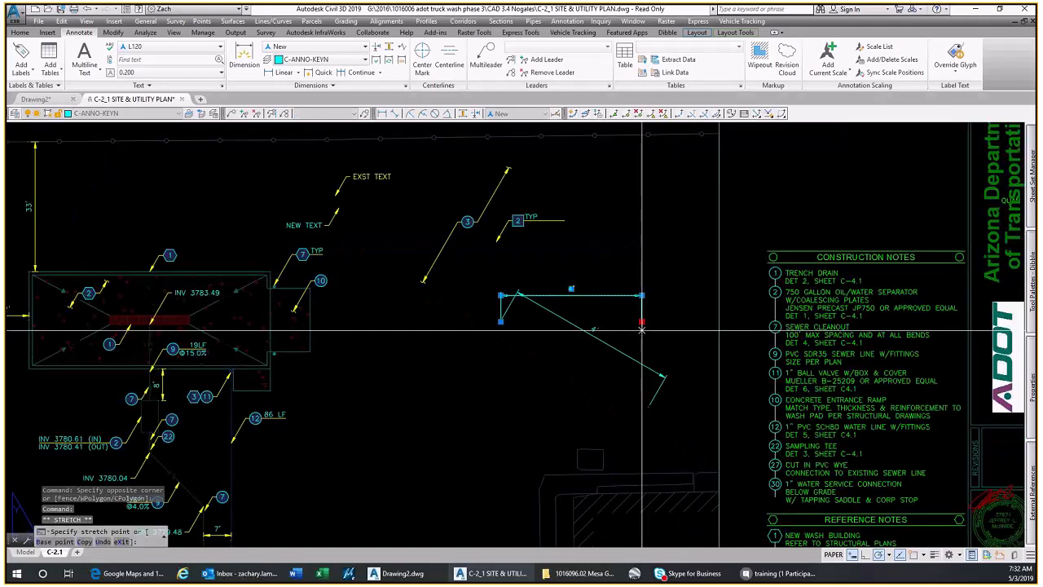
{"action": "scroll", "coordinate": [641, 330], "scroll_direction": "up", "scroll_amount": 4}
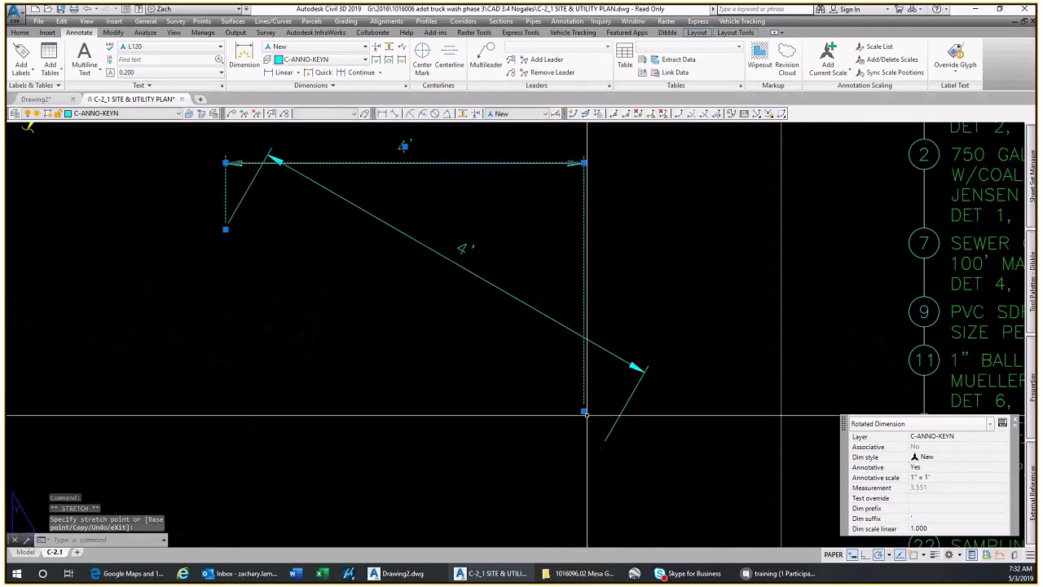
{"action": "left_click", "coordinate": [600, 443]}
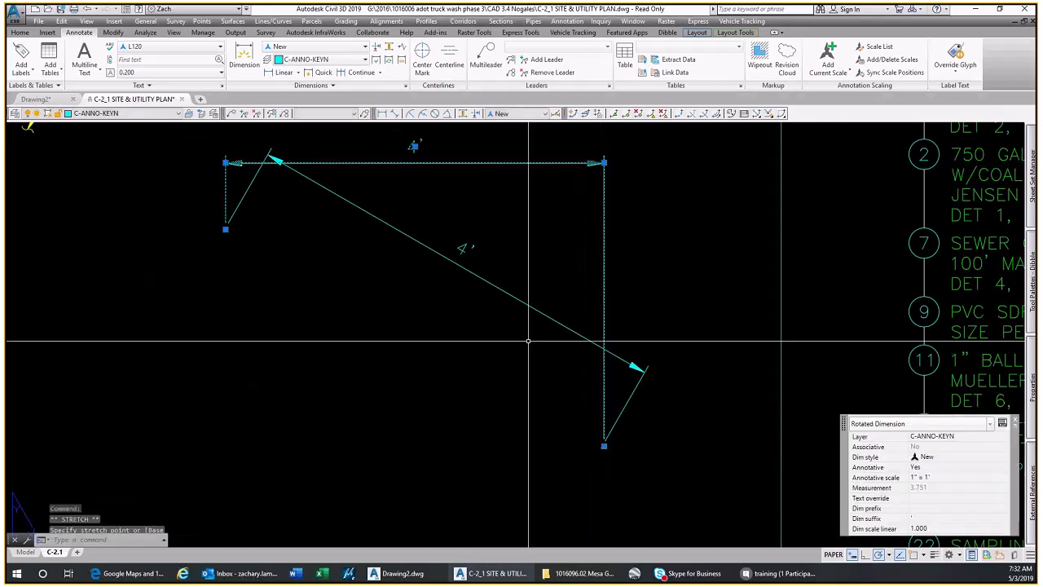
{"action": "scroll", "coordinate": [524, 341], "scroll_direction": "down", "scroll_amount": 2}
{"action": "key", "text": "Escape"}
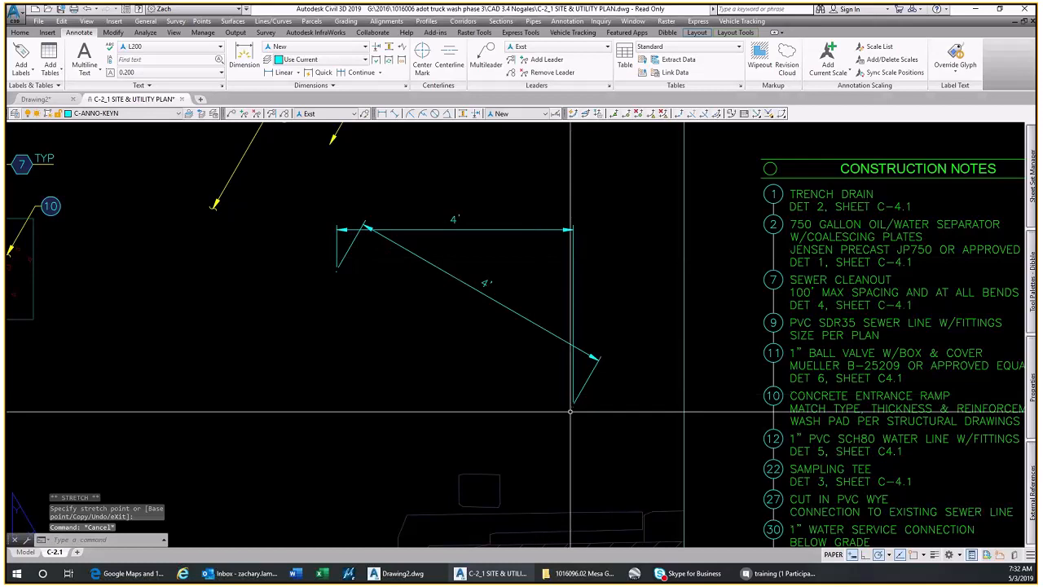
Inspect the horizontal linear dimension's properties
{"action": "left_click", "coordinate": [457, 233]}
{"action": "left_click", "coordinate": [448, 217]}
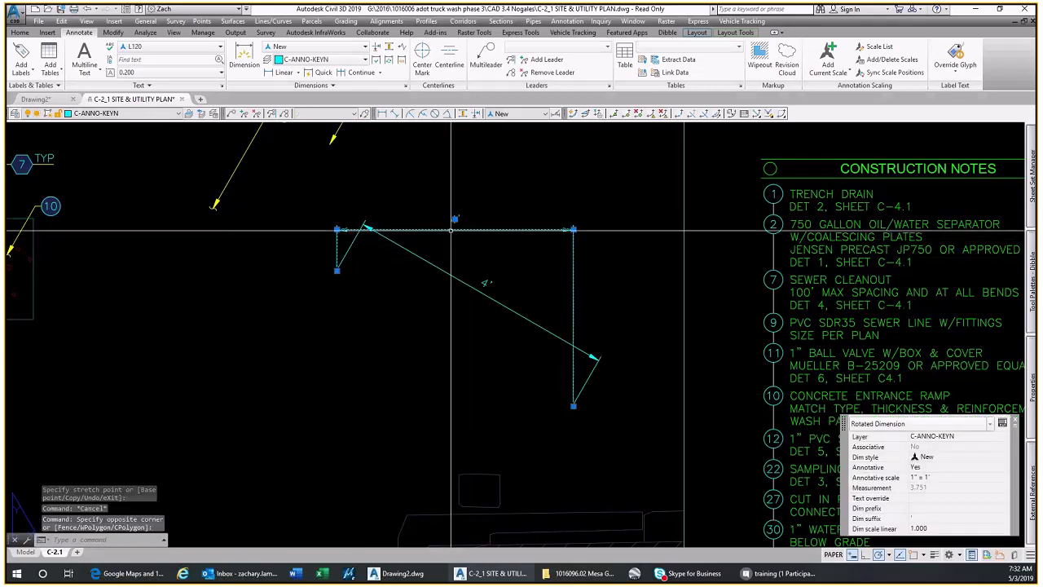
{"action": "key", "text": "Escape"}
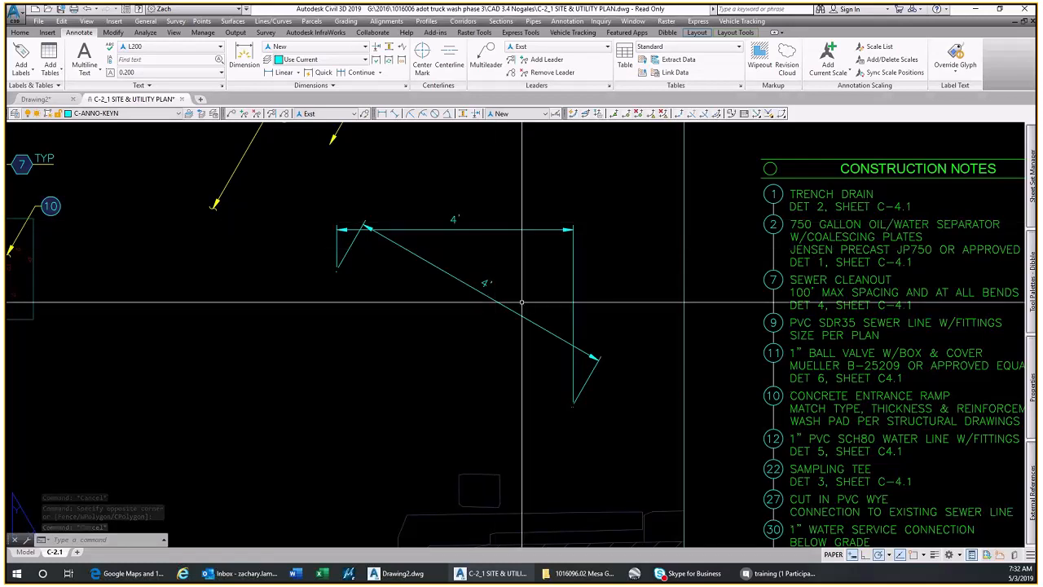
Check the sheet's drawing scale noted at the scale bar below the north arrow
{"action": "scroll", "coordinate": [521, 302], "scroll_direction": "down", "scroll_amount": 2}
{"action": "scroll", "coordinate": [522, 342], "scroll_direction": "down", "scroll_amount": 2}
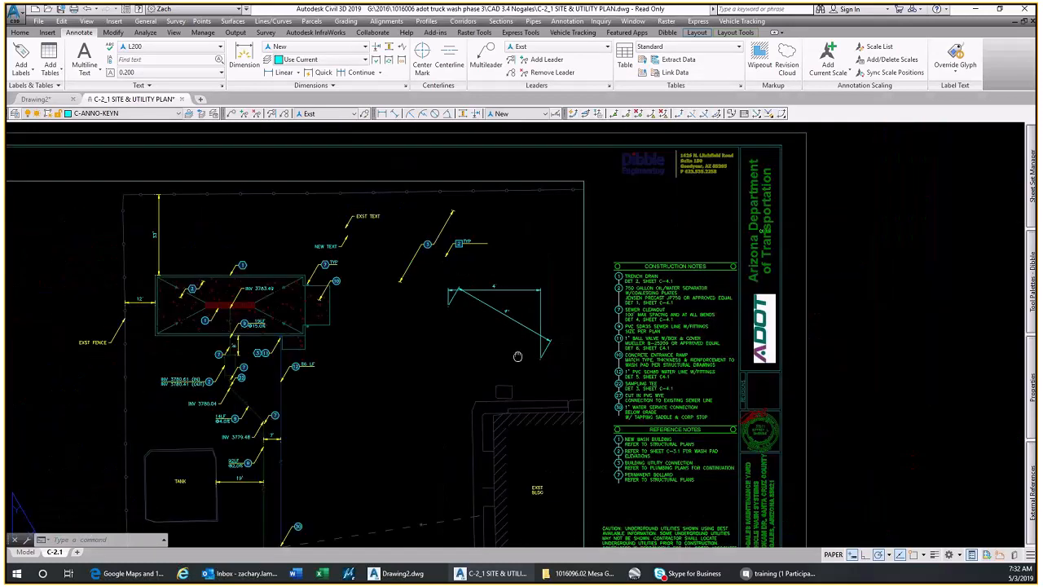
{"action": "mouse_move", "coordinate": [517, 356]}
{"action": "middle_mouse_down"}
{"action": "mouse_move", "coordinate": [553, 278]}
{"action": "mouse_move", "coordinate": [618, 353]}
{"action": "middle_mouse_up"}
{"action": "scroll", "coordinate": [617, 352], "scroll_direction": "up", "scroll_amount": 2}
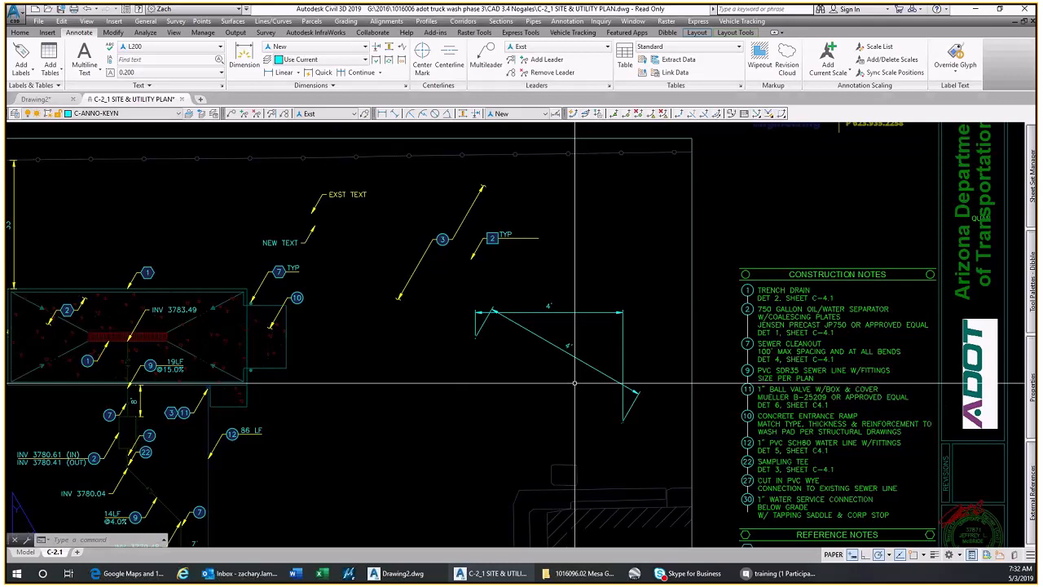
{"action": "scroll", "coordinate": [513, 376], "scroll_direction": "down", "scroll_amount": 2}
{"action": "middle_click_drag", "start_coordinate": [513, 376], "coordinate": [540, 145]}
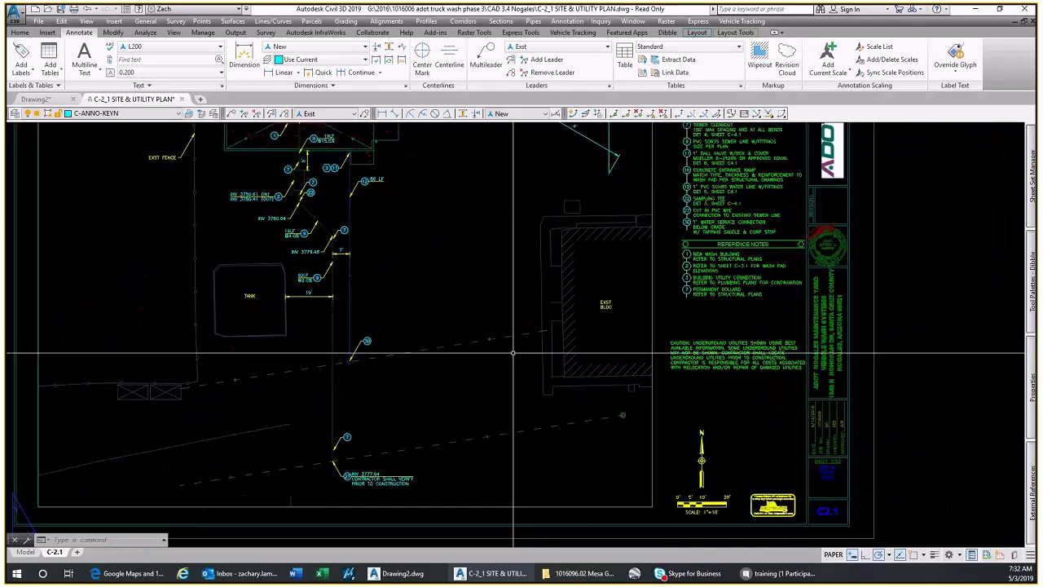
{"action": "scroll", "coordinate": [716, 508], "scroll_direction": "up", "scroll_amount": 4}
{"action": "middle_click_drag", "start_coordinate": [716, 507], "coordinate": [742, 405]}
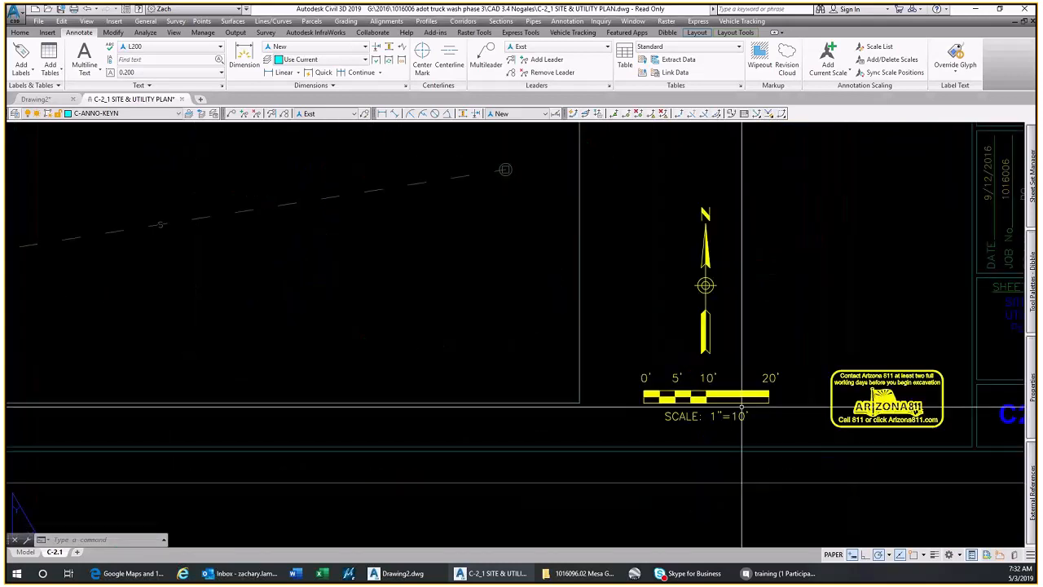
{"action": "scroll", "coordinate": [730, 432], "scroll_direction": "down", "scroll_amount": 4}
Set the linear dimension scale of both the horizontal and the aligned dimension to 10
{"action": "middle_click_drag", "start_coordinate": [663, 122], "coordinate": [625, 364]}
{"action": "left_click", "coordinate": [625, 364]}
{"action": "left_click", "coordinate": [539, 248]}
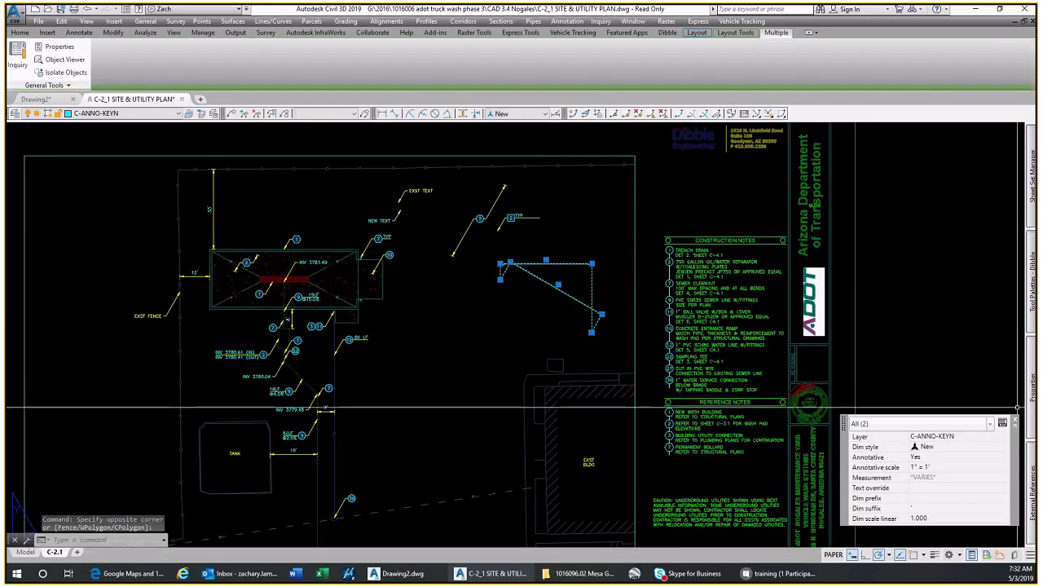
{"action": "key", "text": "ctrl+1"}
{"action": "scroll", "coordinate": [900, 415], "scroll_direction": "down", "scroll_amount": 10}
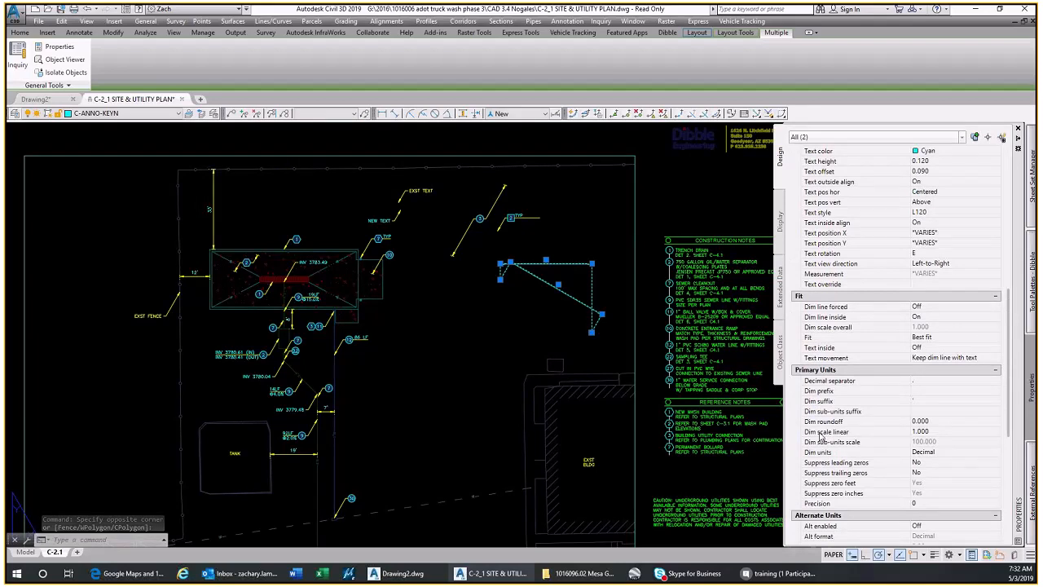
{"action": "left_click", "coordinate": [939, 431]}
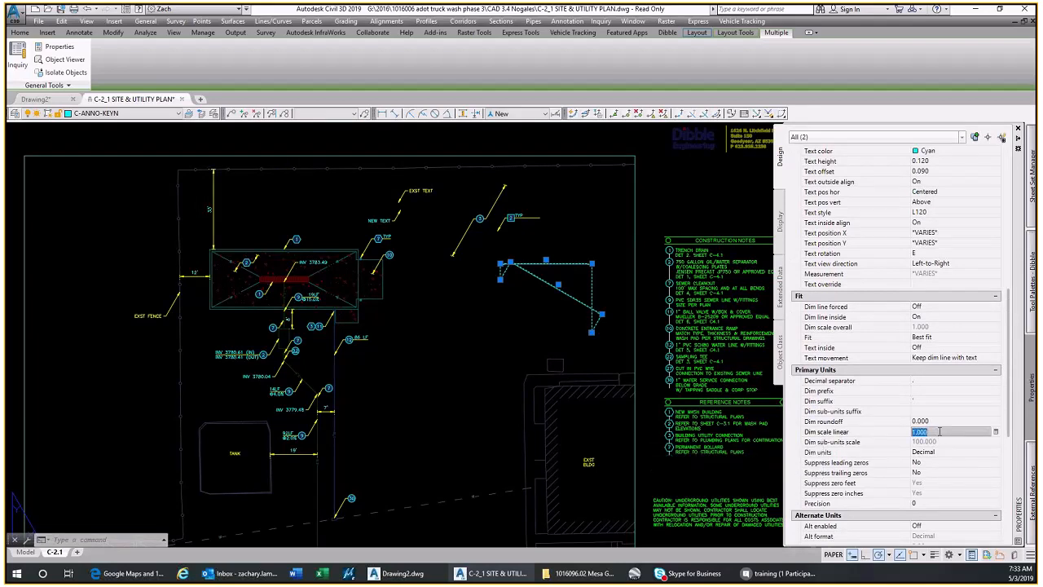
{"action": "type", "text": "10"}
{"action": "key", "text": "Return"}
{"action": "scroll", "coordinate": [587, 272], "scroll_direction": "up", "scroll_amount": 2}
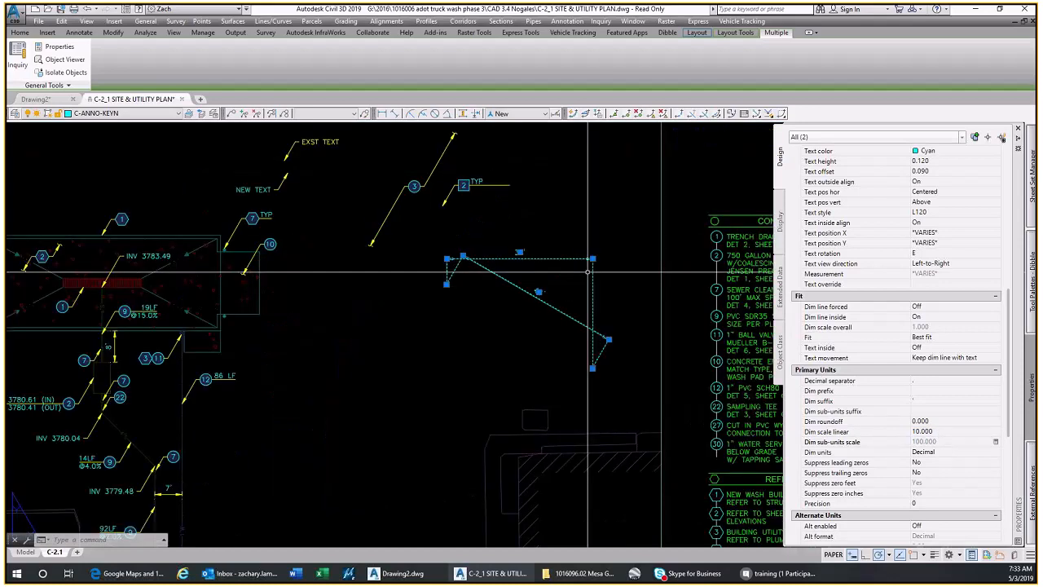
{"action": "scroll", "coordinate": [587, 271], "scroll_direction": "up", "scroll_amount": 4}
{"action": "scroll", "coordinate": [580, 280], "scroll_direction": "down", "scroll_amount": 2}
{"action": "key", "text": "Escape"}
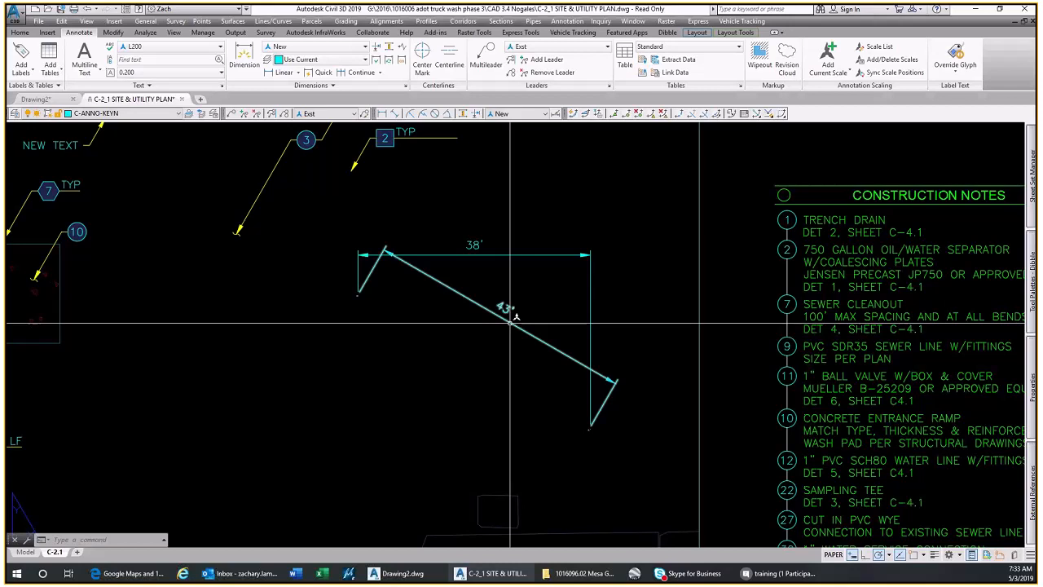
Inspect the linear dimension scale of the existing 8' dimension below the wash pad
{"action": "scroll", "coordinate": [510, 324], "scroll_direction": "down", "scroll_amount": 2}
{"action": "left_click", "coordinate": [198, 295]}
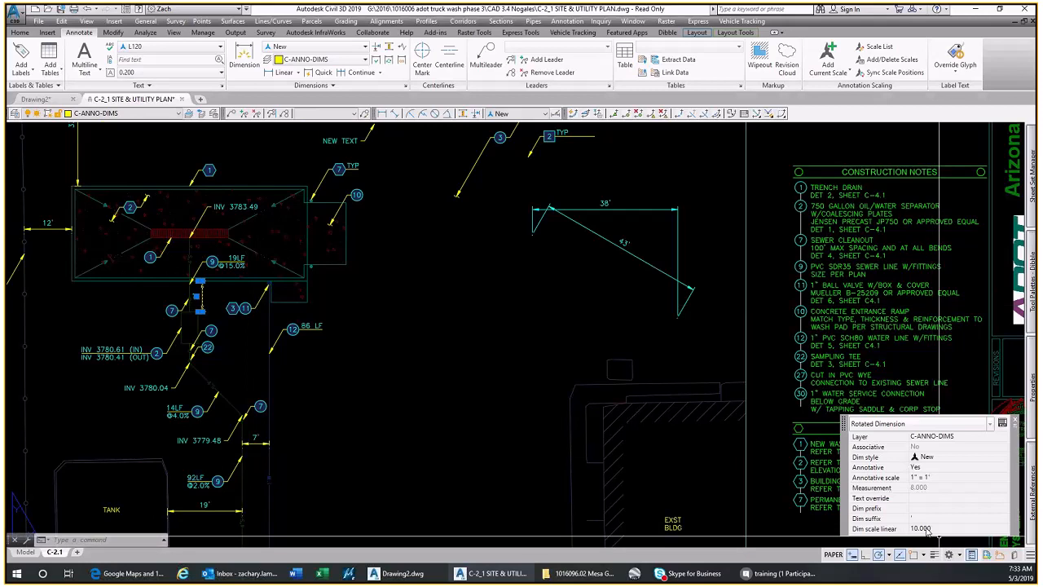
{"action": "scroll", "coordinate": [181, 303], "scroll_direction": "up", "scroll_amount": 4}
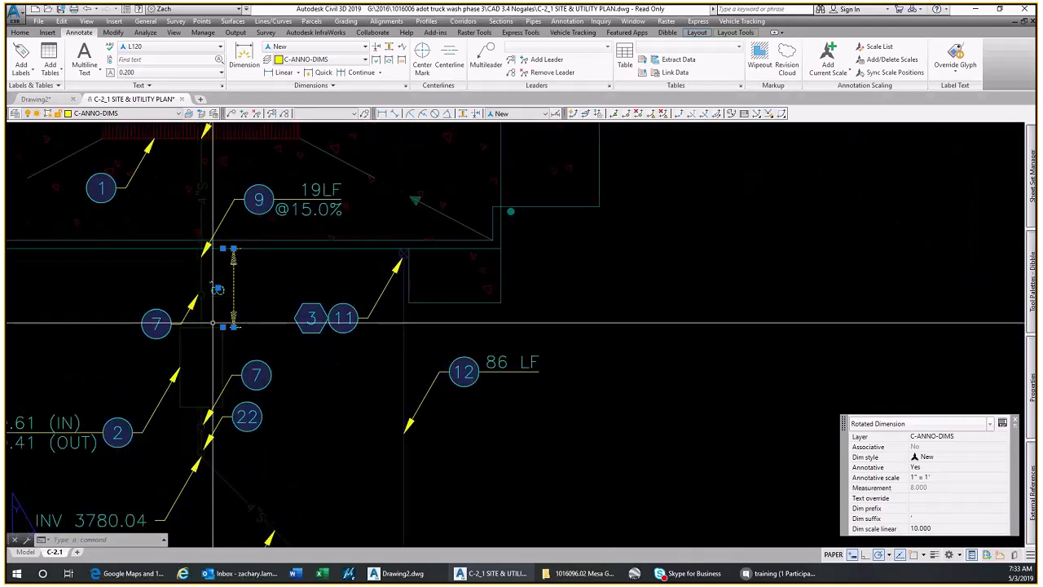
{"action": "key", "text": "Escape"}
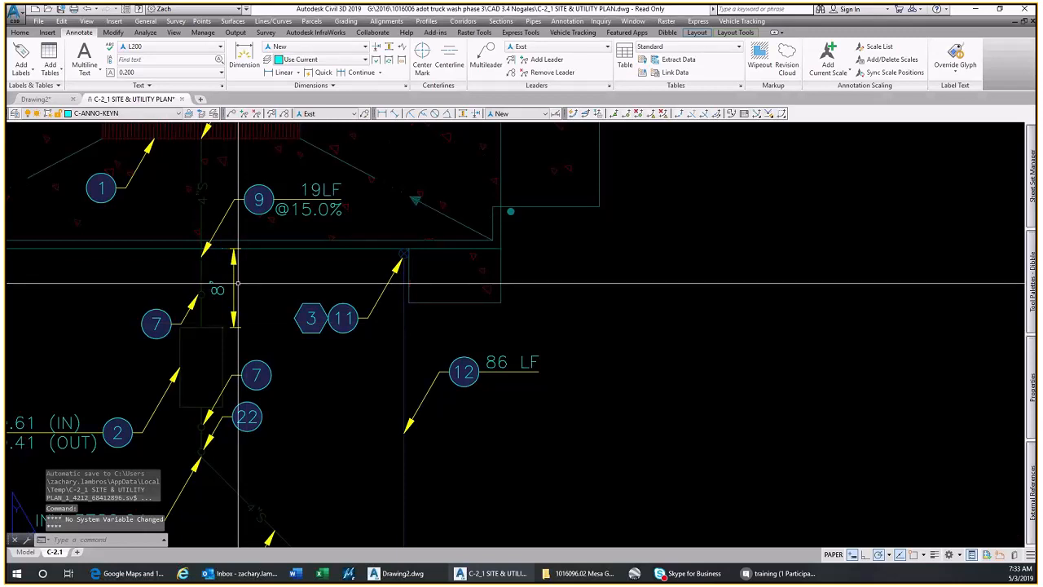
Place a horizontal aligned dimension in the Exst style, about 3' long, below and left of the 38' and 43' dimensions
{"action": "scroll", "coordinate": [311, 289], "scroll_direction": "down", "scroll_amount": 6}
{"action": "middle_click_drag", "start_coordinate": [481, 284], "coordinate": [469, 334]}
{"action": "left_click", "coordinate": [517, 113]}
{"action": "left_click", "coordinate": [509, 150]}
{"action": "left_click", "coordinate": [395, 113]}
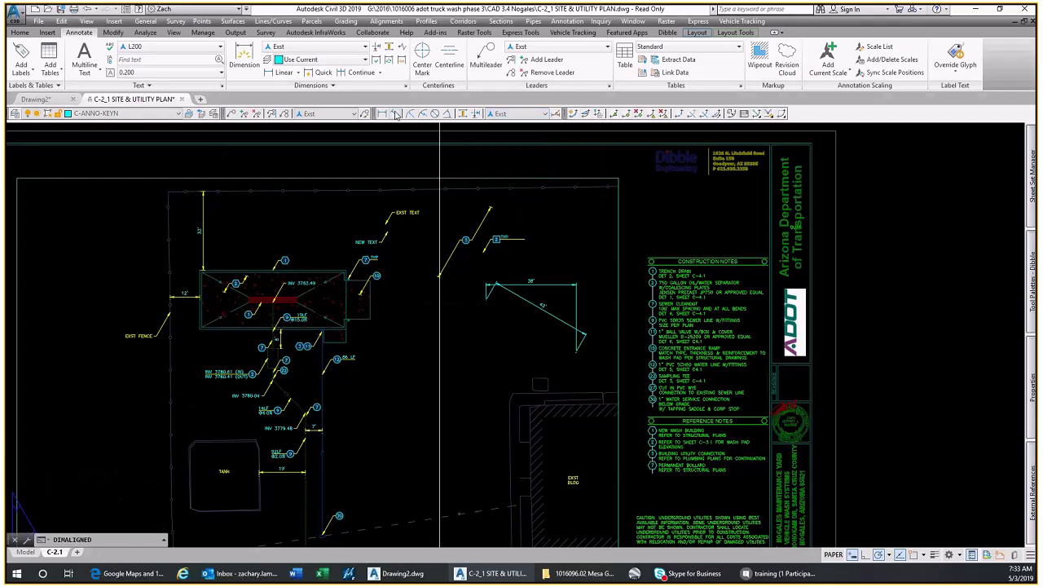
{"action": "left_click", "coordinate": [445, 336]}
{"action": "left_click", "coordinate": [523, 336]}
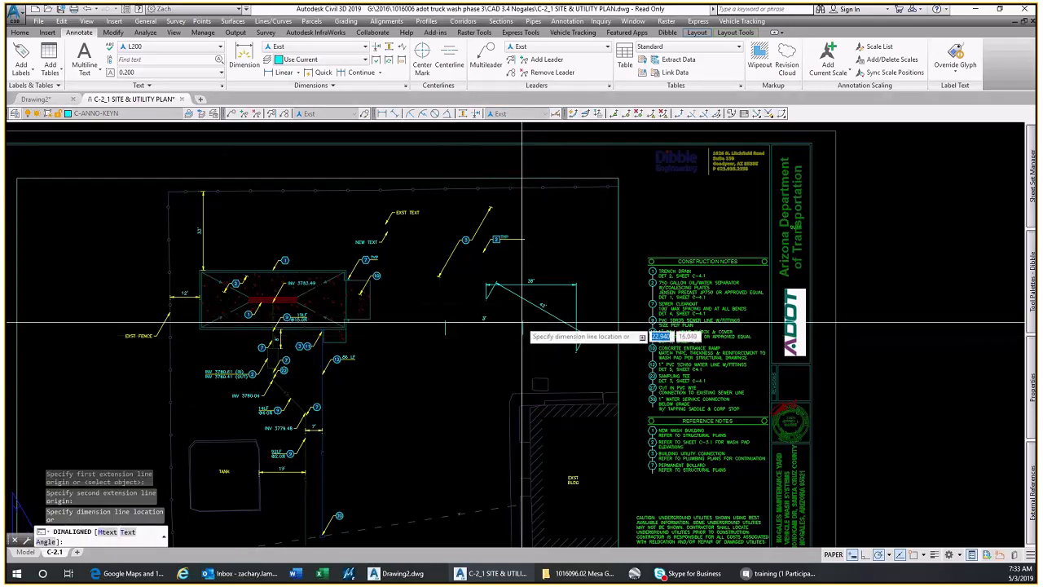
{"action": "left_click", "coordinate": [523, 327]}
{"action": "key", "text": "Escape"}
Put the 38', 43' and 3' dimensions on the C-ANNO-DIMS layer
{"action": "scroll", "coordinate": [522, 327], "scroll_direction": "up", "scroll_amount": 3}
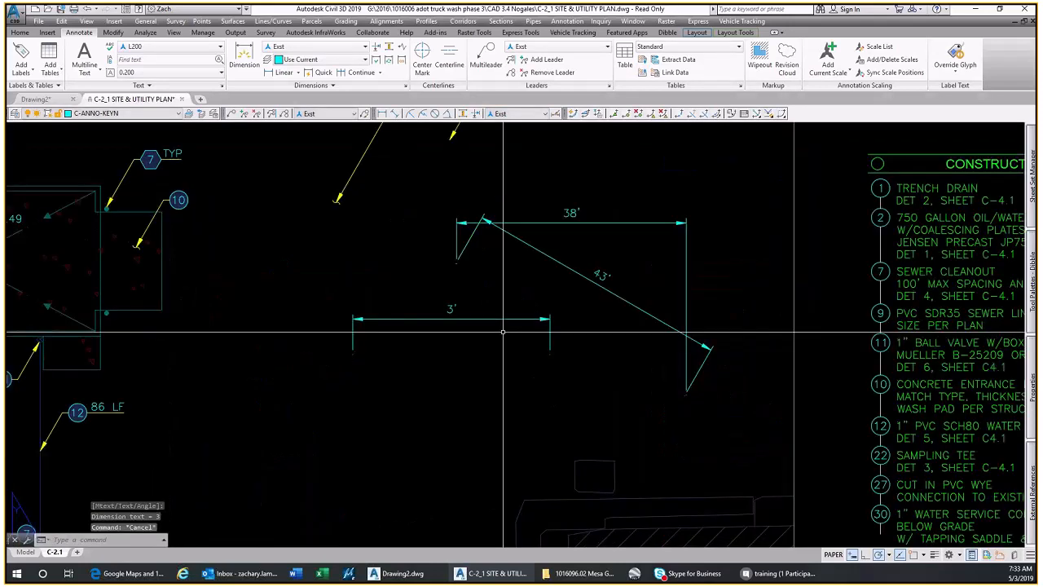
{"action": "left_click", "coordinate": [503, 331]}
{"action": "left_click", "coordinate": [467, 294]}
{"action": "left_click", "coordinate": [572, 295]}
{"action": "left_click", "coordinate": [548, 194]}
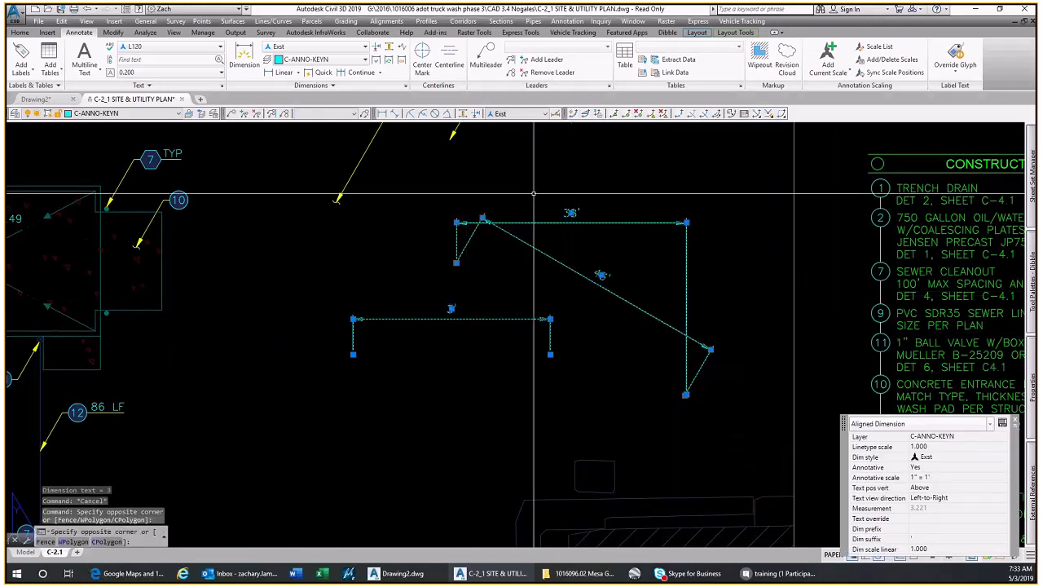
{"action": "left_click", "coordinate": [1004, 436]}
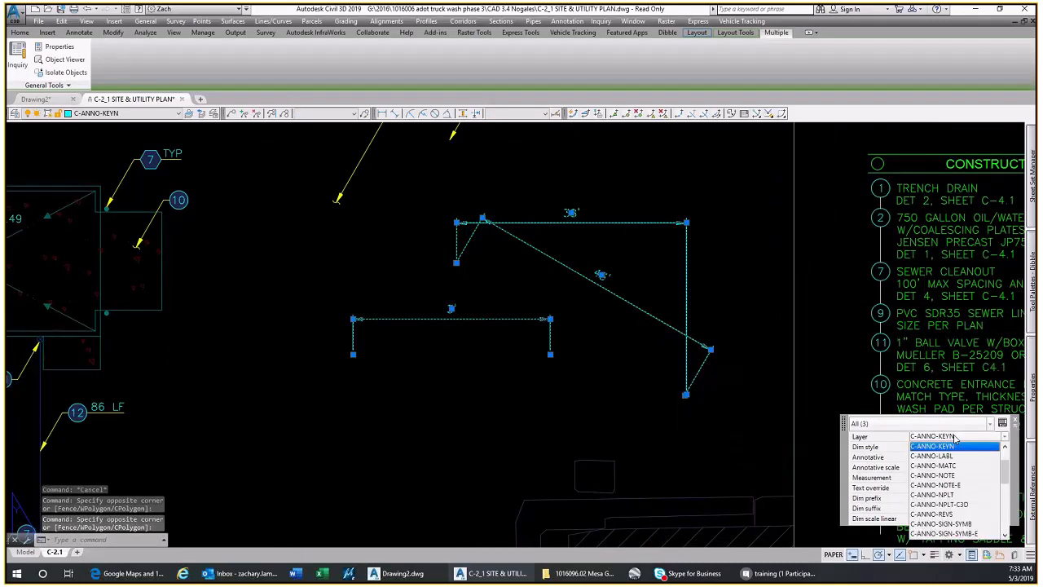
{"action": "left_click", "coordinate": [1007, 451]}
{"action": "left_click", "coordinate": [989, 448]}
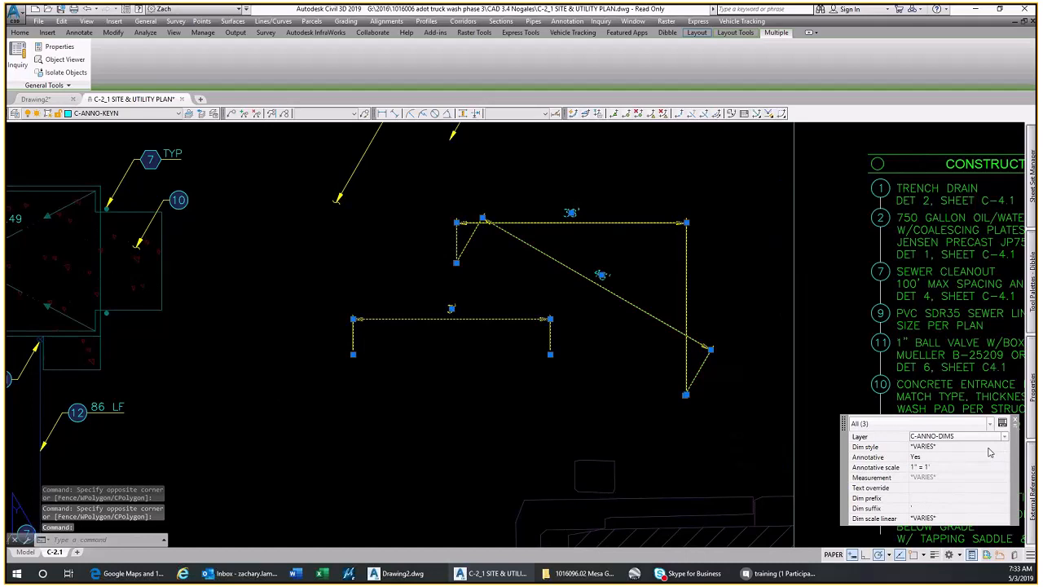
{"action": "scroll", "coordinate": [621, 369], "scroll_direction": "down", "scroll_amount": 2}
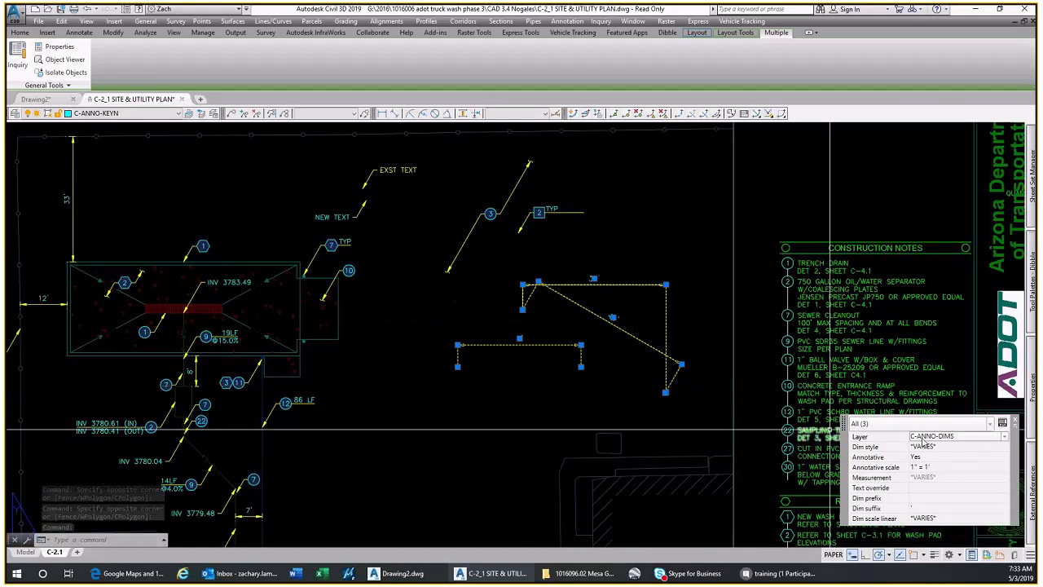
{"action": "key", "text": "Escape"}
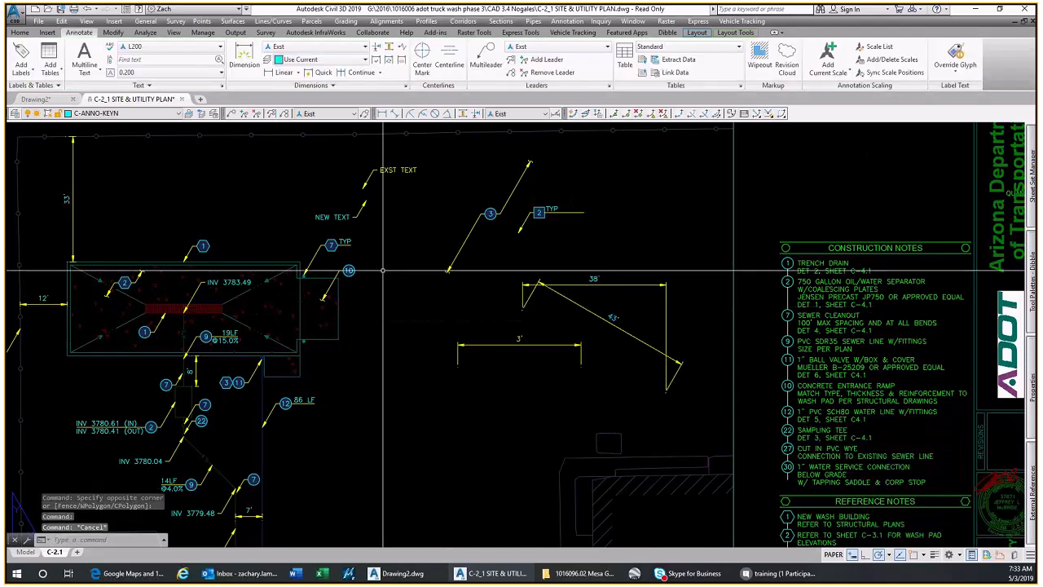
Check the layer of the existing keynote 10 multileader beside the wash pad
{"action": "left_click", "coordinate": [374, 274]}
{"action": "left_click", "coordinate": [355, 266]}
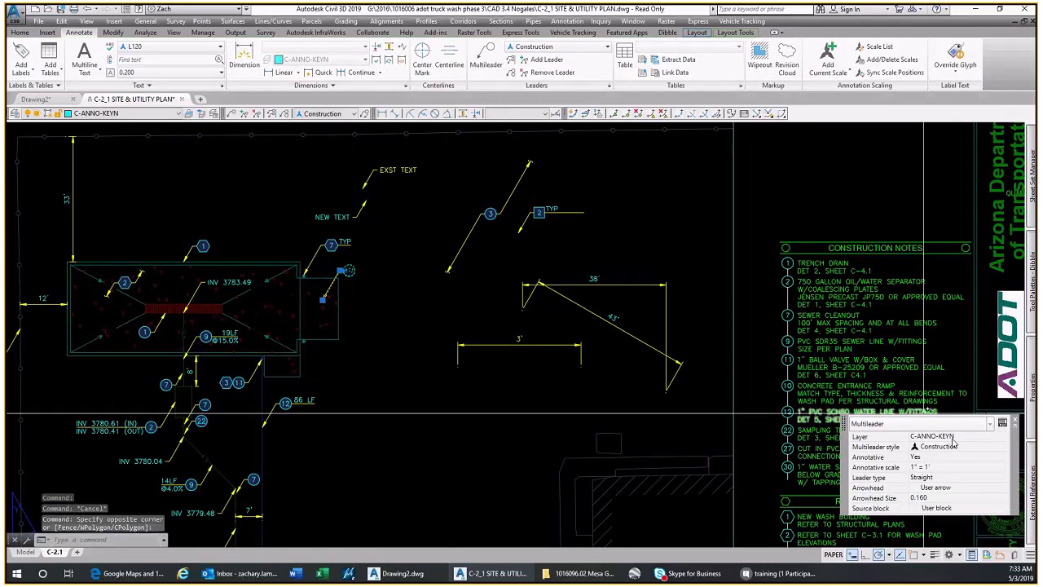
{"action": "key", "text": "Escape"}
Compare the text of the 43' New-style dimension with that of the 3' Exst-style dimension
{"action": "scroll", "coordinate": [575, 303], "scroll_direction": "up", "scroll_amount": 4}
{"action": "left_click", "coordinate": [672, 341]}
{"action": "key", "text": "Escape"}
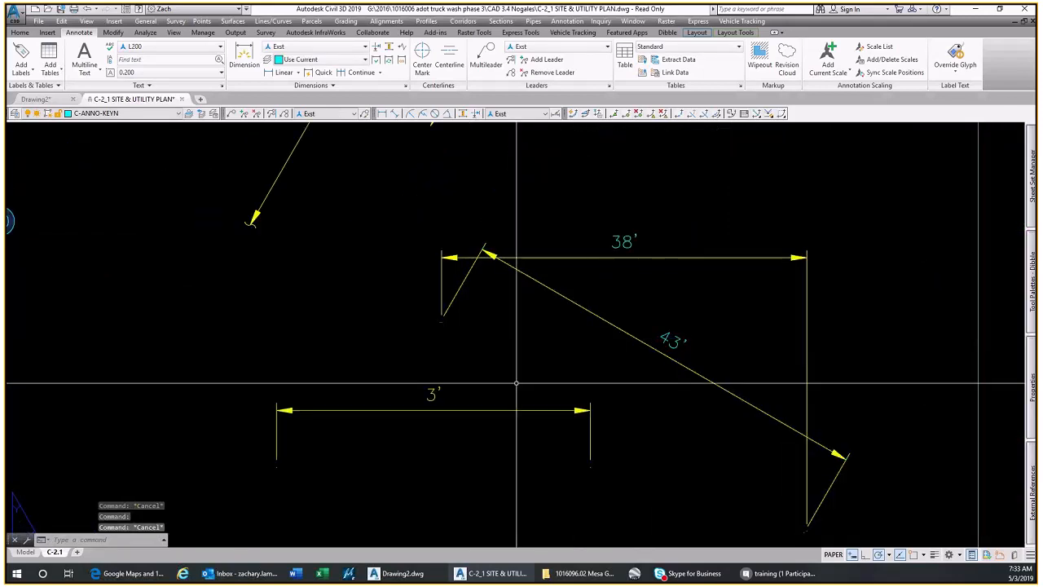
{"action": "left_click", "coordinate": [432, 394]}
{"action": "key", "text": "Escape"}
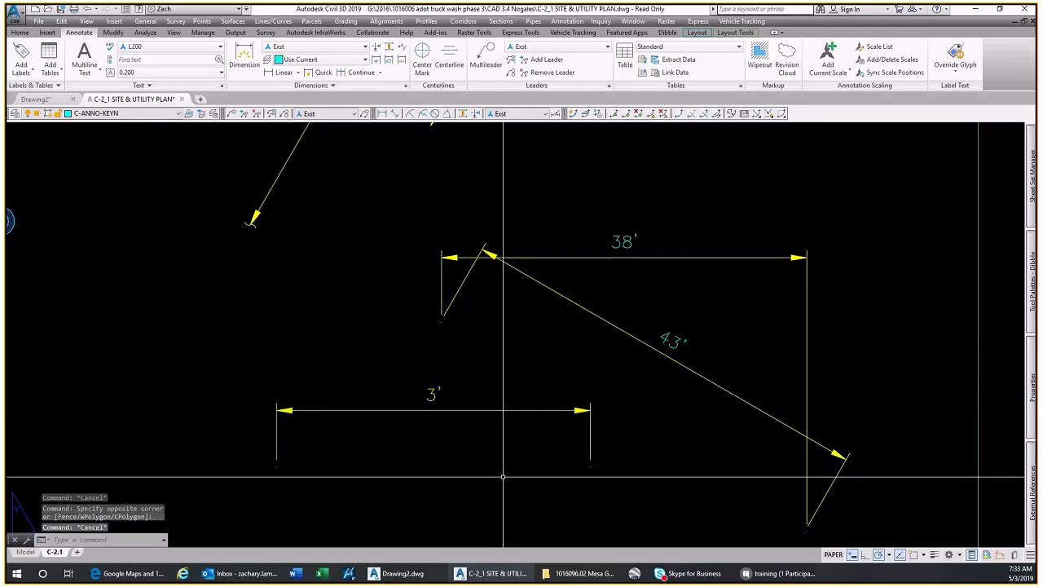
Examine the 43' aligned dimension's extension line origins and where it crosses the 38' dimension
{"action": "left_click", "coordinate": [453, 299]}
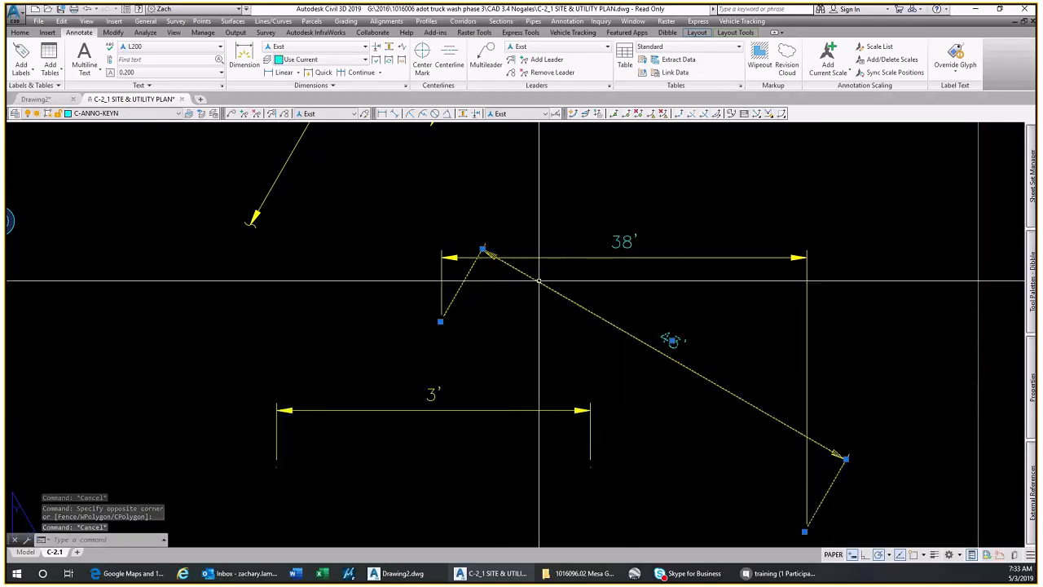
{"action": "left_click", "coordinate": [440, 321]}
{"action": "key", "text": "Escape"}
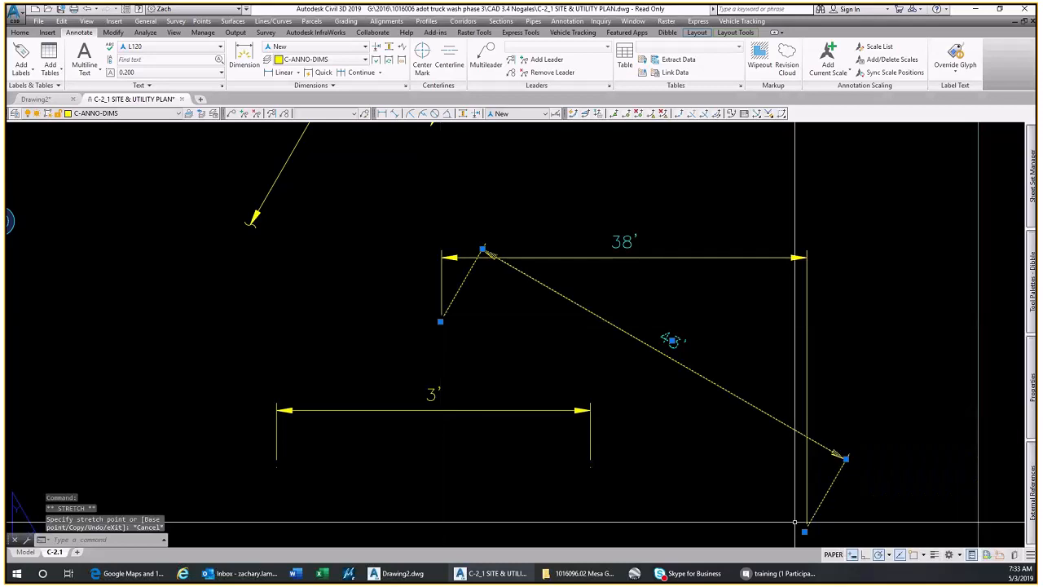
{"action": "left_click", "coordinate": [805, 525]}
{"action": "left_click", "coordinate": [807, 522]}
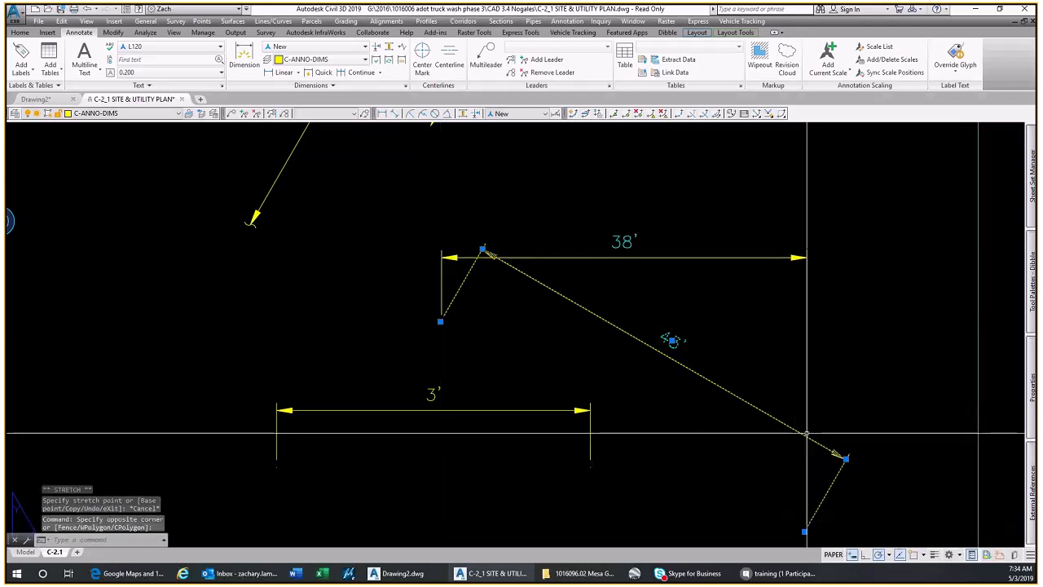
{"action": "middle_click_drag", "start_coordinate": [806, 433], "coordinate": [659, 411]}
{"action": "key", "text": "Escape"}
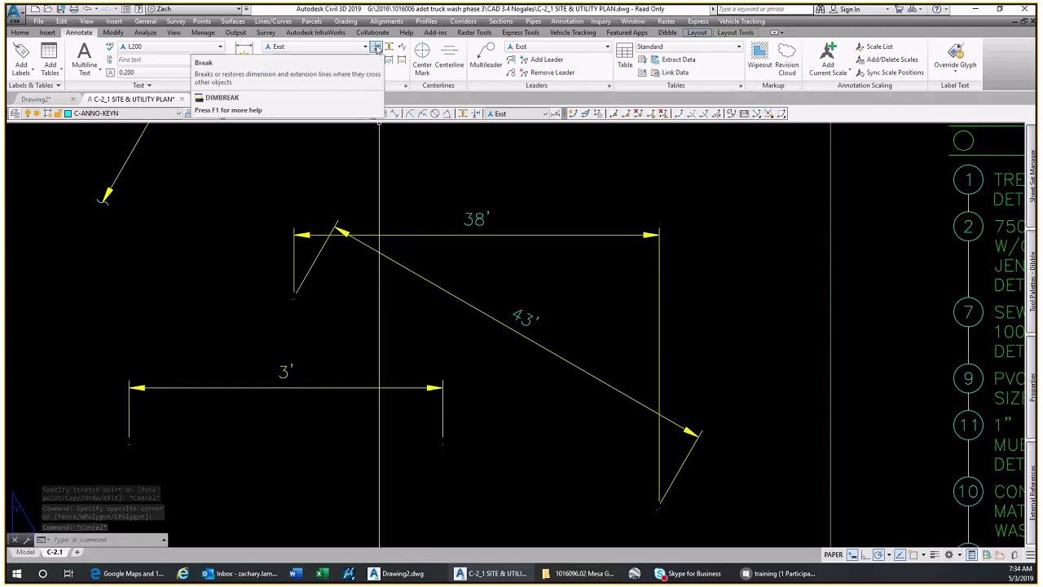
Break the 43' aligned dimension where it crosses the 38' dimension's extension line
{"action": "left_click", "coordinate": [476, 115]}
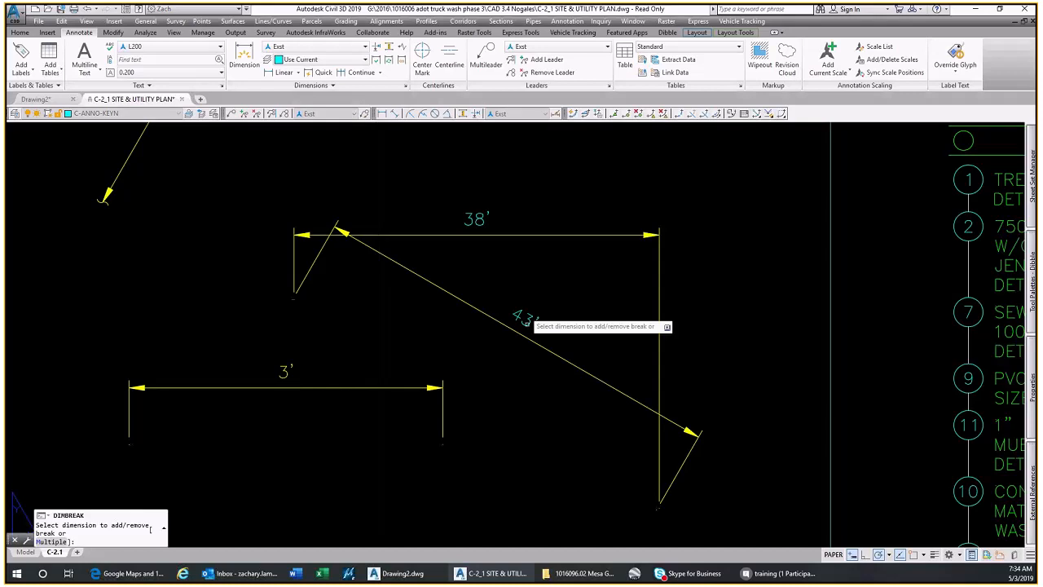
{"action": "left_click", "coordinate": [647, 403]}
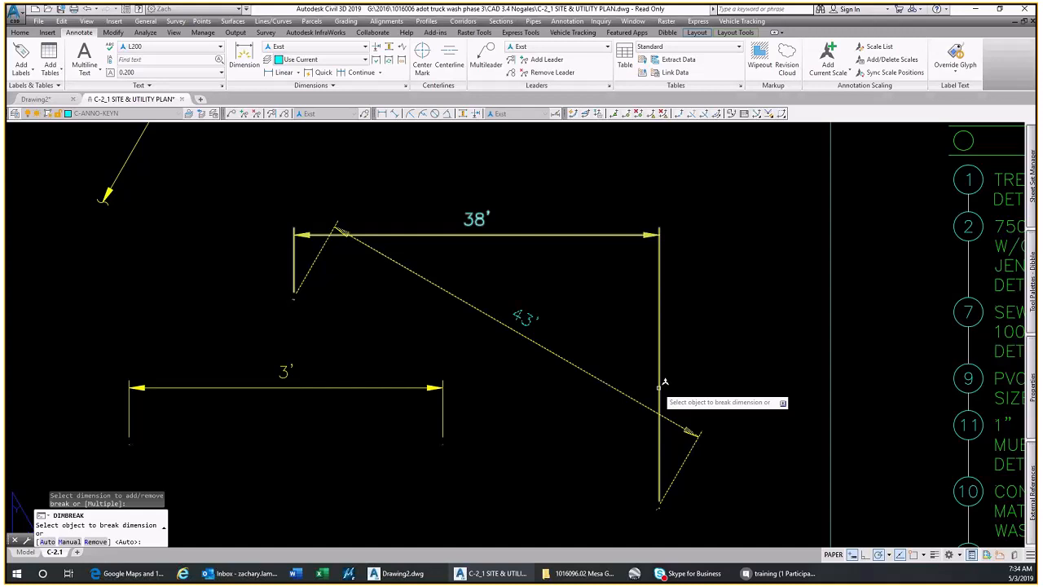
{"action": "left_click", "coordinate": [659, 386]}
{"action": "scroll", "coordinate": [658, 386], "scroll_direction": "up", "scroll_amount": 2}
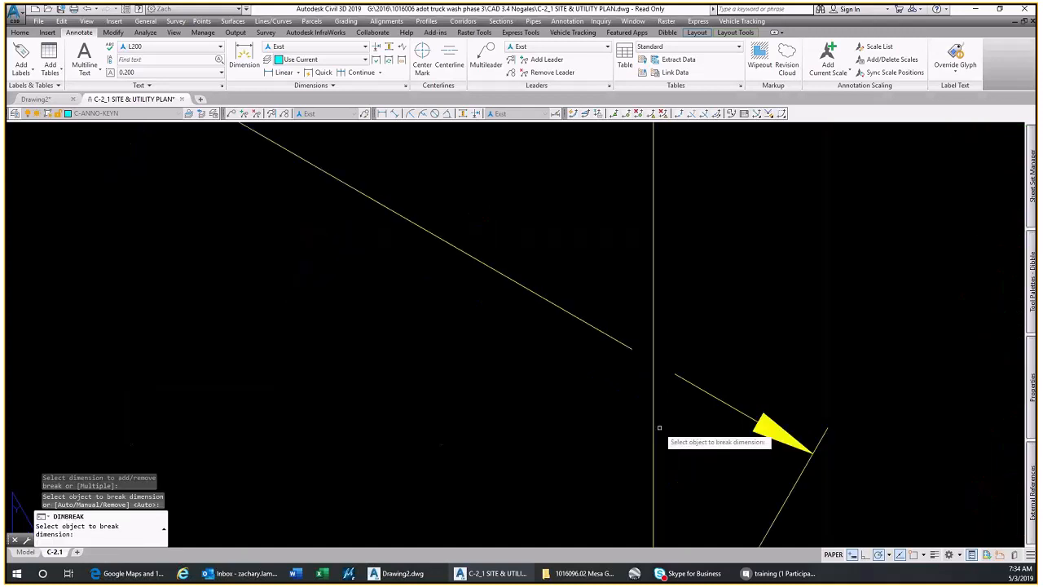
{"action": "key", "text": "Escape"}
Stretch the aligned dimension's lower extension origin up and to the right so that it spans about 46'
{"action": "left_click", "coordinate": [690, 377]}
{"action": "left_click", "coordinate": [661, 360]}
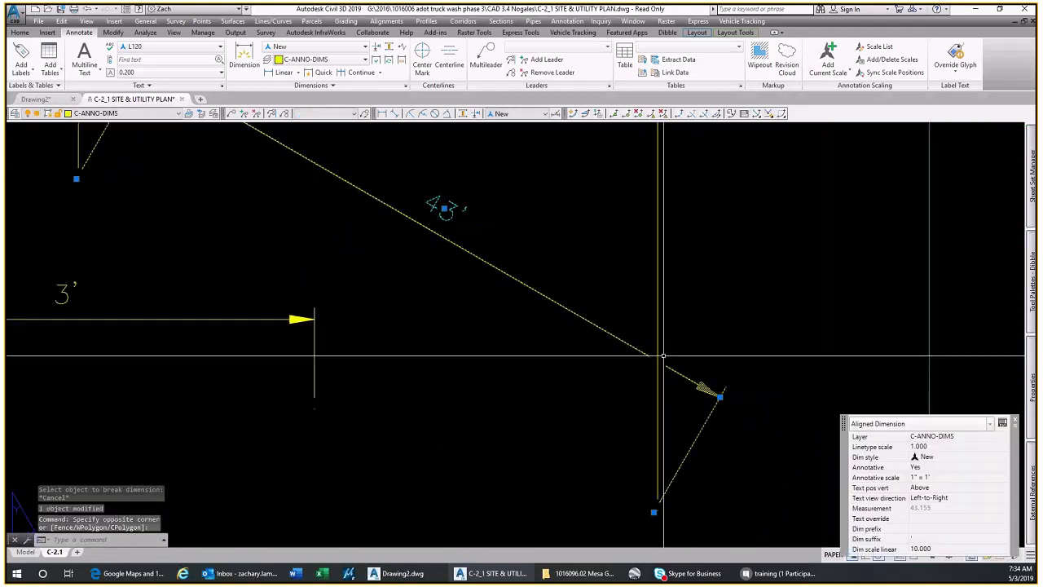
{"action": "left_click", "coordinate": [653, 512]}
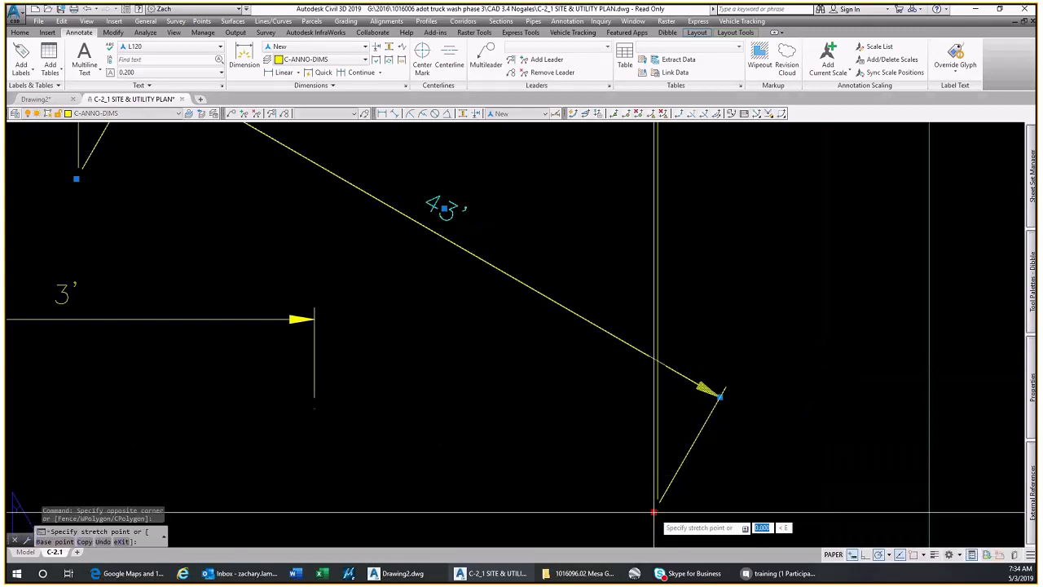
{"action": "left_click", "coordinate": [739, 426]}
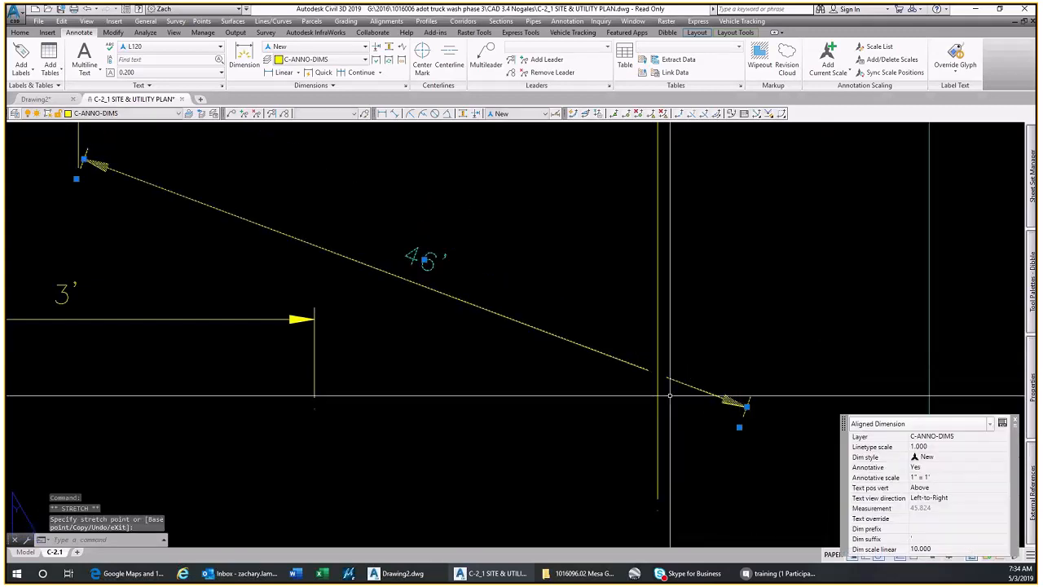
Move the aligned dimension's line and text up, farther away from its extension origins
{"action": "left_click", "coordinate": [747, 405]}
{"action": "key", "text": "Escape"}
{"action": "left_click", "coordinate": [427, 259]}
{"action": "left_click", "coordinate": [458, 201]}
{"action": "key", "text": "Escape"}
{"action": "scroll", "coordinate": [657, 277], "scroll_direction": "down", "scroll_amount": 4}
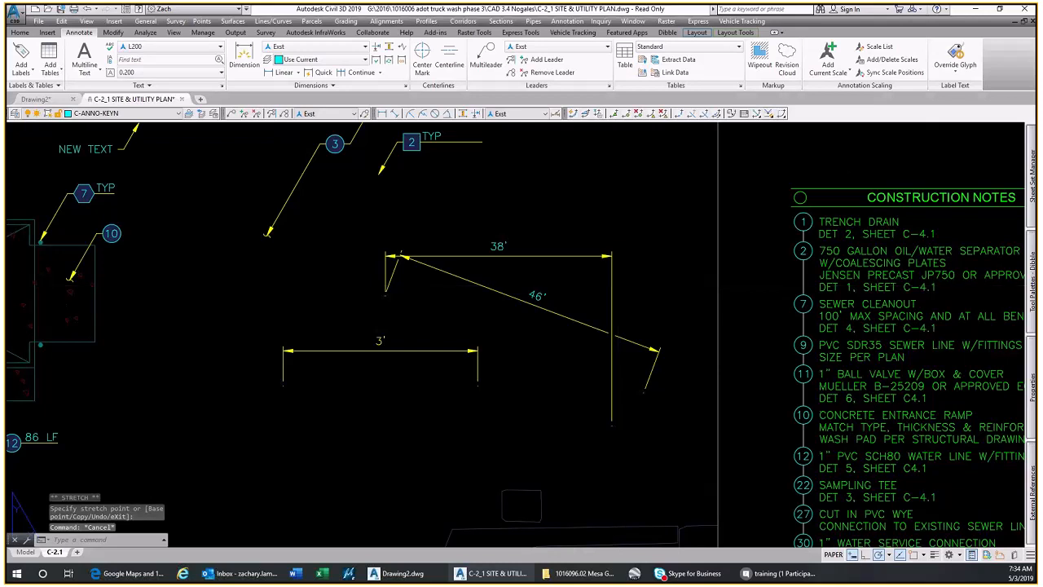
{"action": "scroll", "coordinate": [589, 531], "scroll_direction": "down", "scroll_amount": 2}
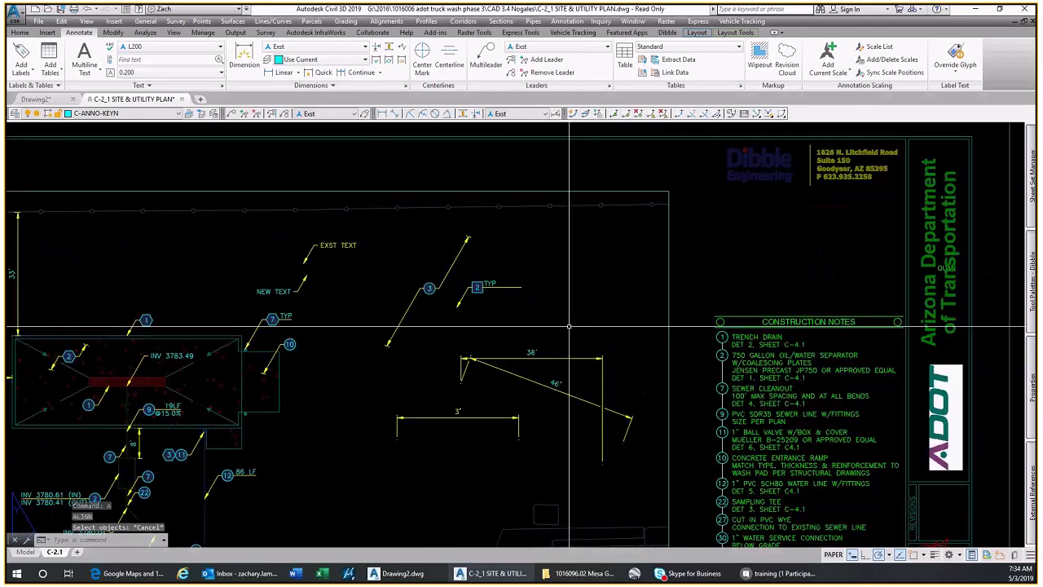
{"action": "type", "text": "ar"}
{"action": "key", "text": "Return"}
{"action": "left_click", "coordinate": [539, 334]}
{"action": "left_click", "coordinate": [602, 270]}
{"action": "type", "text": "ar"}
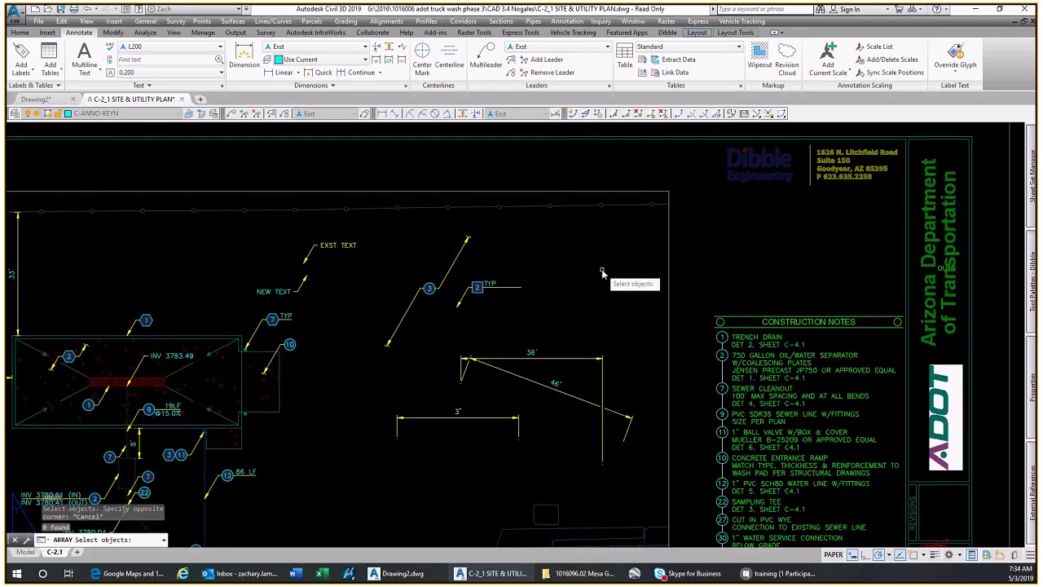
{"action": "key", "text": "Return"}
{"action": "key", "text": "Escape"}
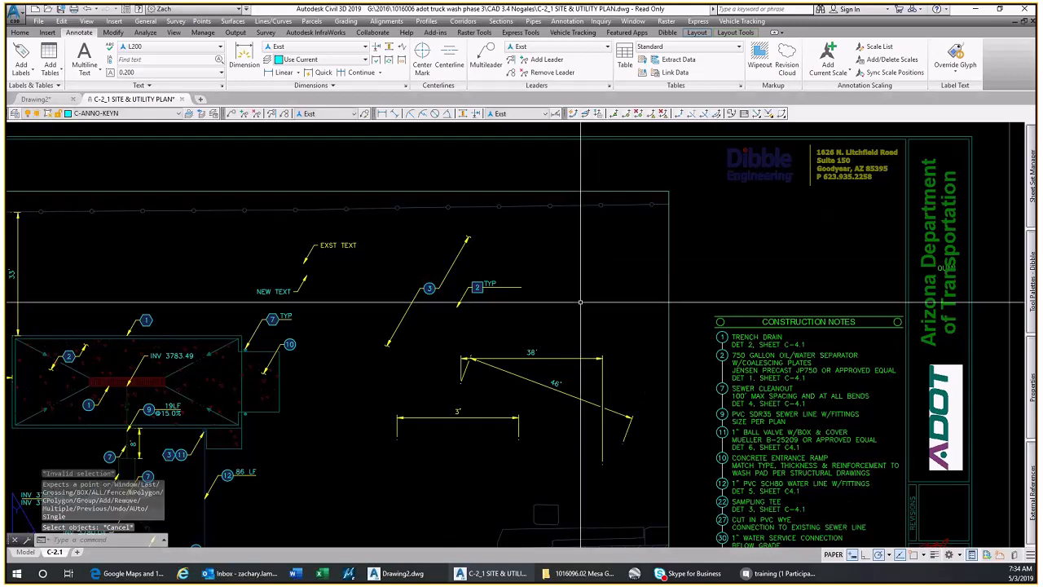
Draw a three-point arc with a radius of about 1.4 in the empty area above and right of the 38' dimension
{"action": "type", "text": "arc"}
{"action": "key", "text": "Return"}
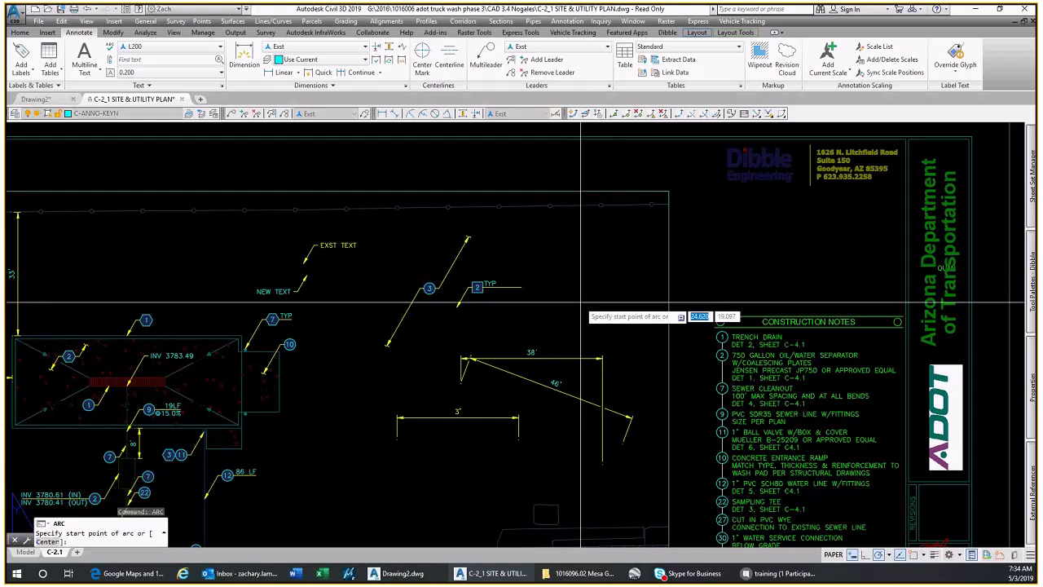
{"action": "left_click", "coordinate": [580, 302]}
{"action": "left_click", "coordinate": [620, 285]}
{"action": "left_click", "coordinate": [634, 236]}
{"action": "key", "text": "Escape"}
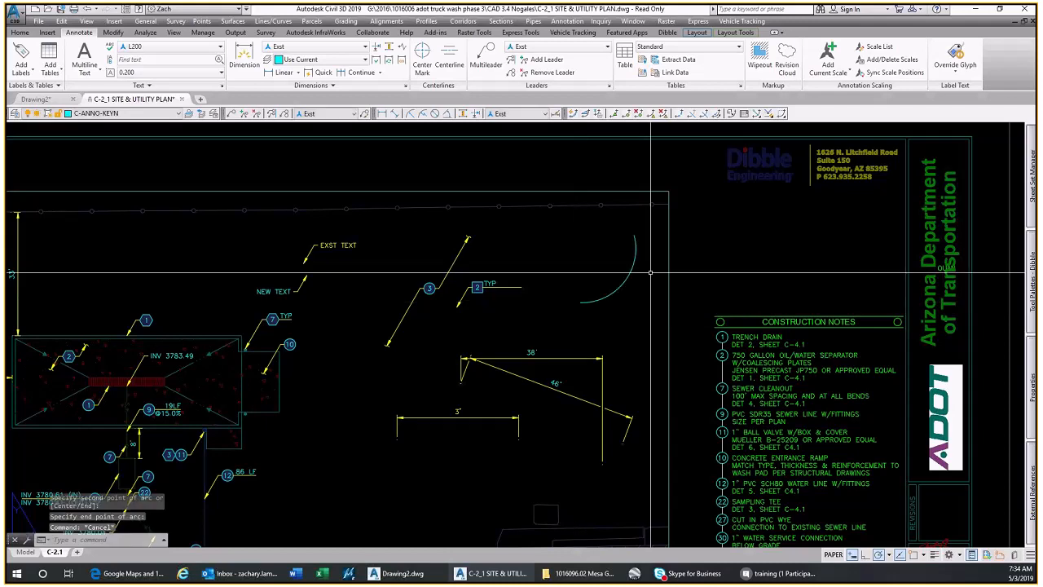
Add a radius dimension in the Radius style to the arc, placing its text outside the curve
{"action": "scroll", "coordinate": [651, 271], "scroll_direction": "up", "scroll_amount": 2}
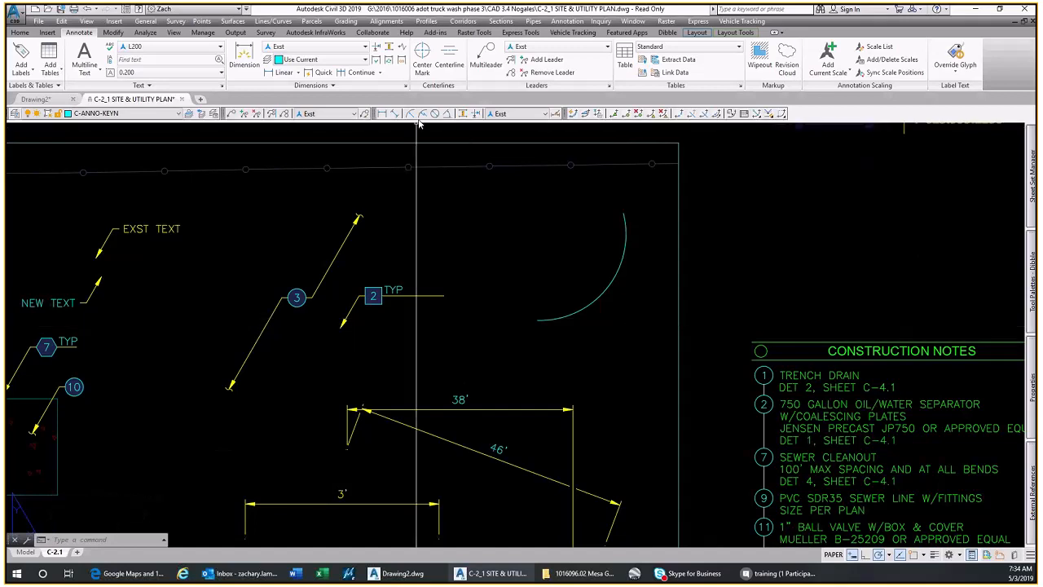
{"action": "left_click", "coordinate": [518, 113]}
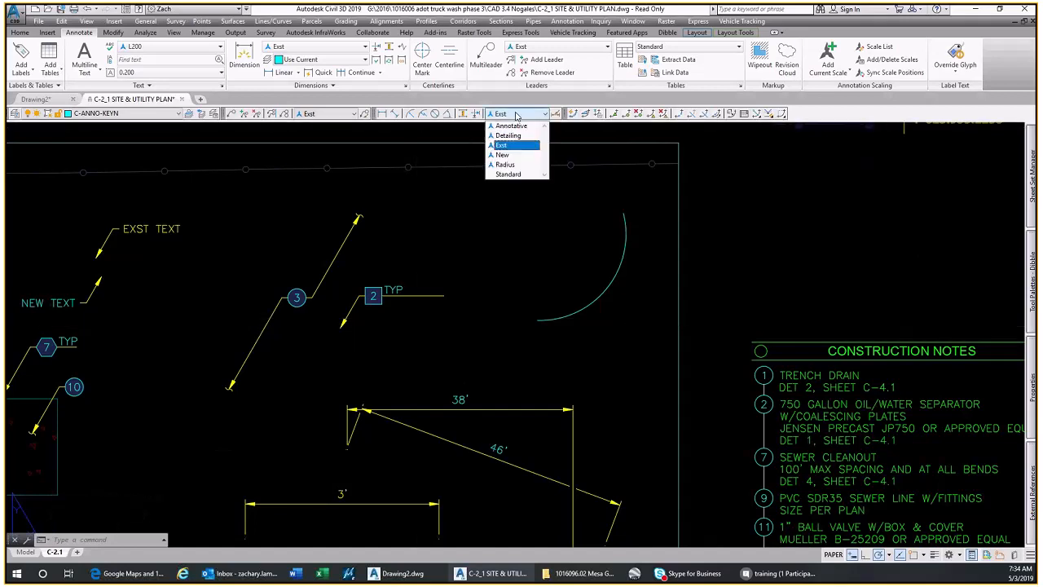
{"action": "left_click", "coordinate": [511, 166]}
{"action": "middle_click_drag", "start_coordinate": [574, 204], "coordinate": [467, 223]}
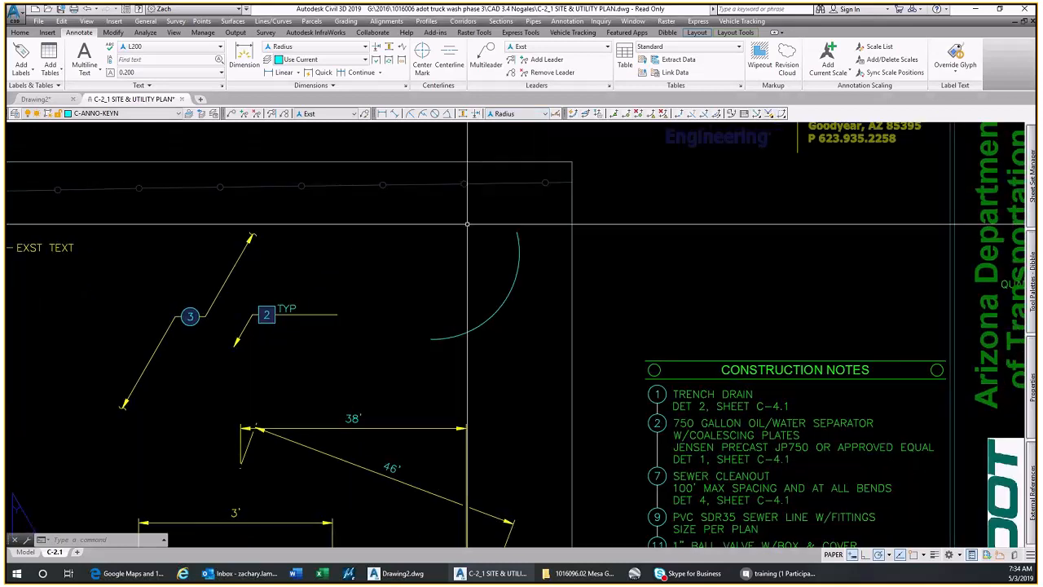
{"action": "left_click", "coordinate": [413, 115]}
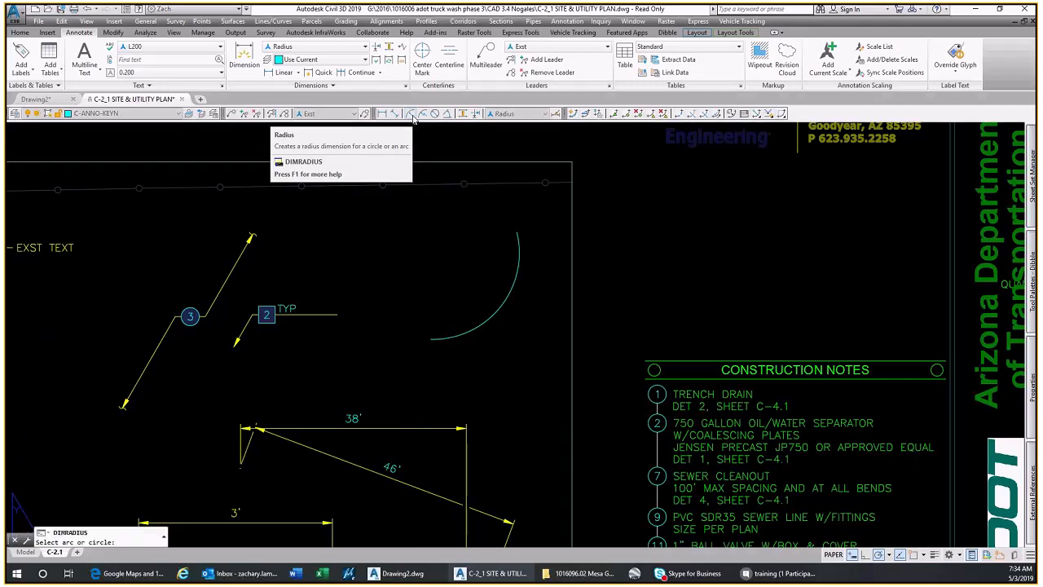
{"action": "left_click", "coordinate": [508, 296]}
{"action": "scroll", "coordinate": [508, 296], "scroll_direction": "up", "scroll_amount": 4}
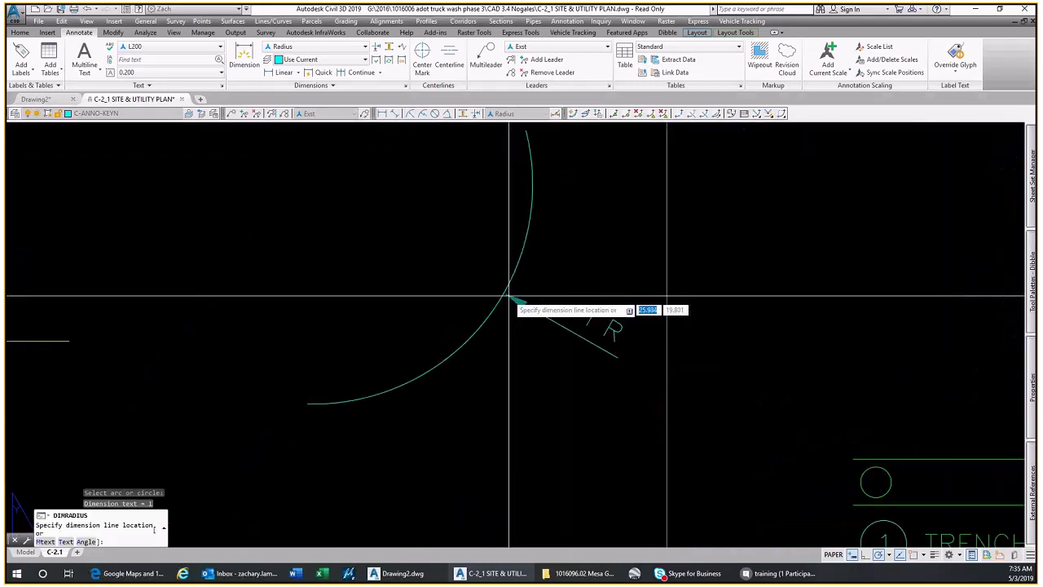
{"action": "left_click", "coordinate": [550, 295]}
Put the arc's radius dimension on the C-ANNO-DIMS layer
{"action": "left_click", "coordinate": [612, 341]}
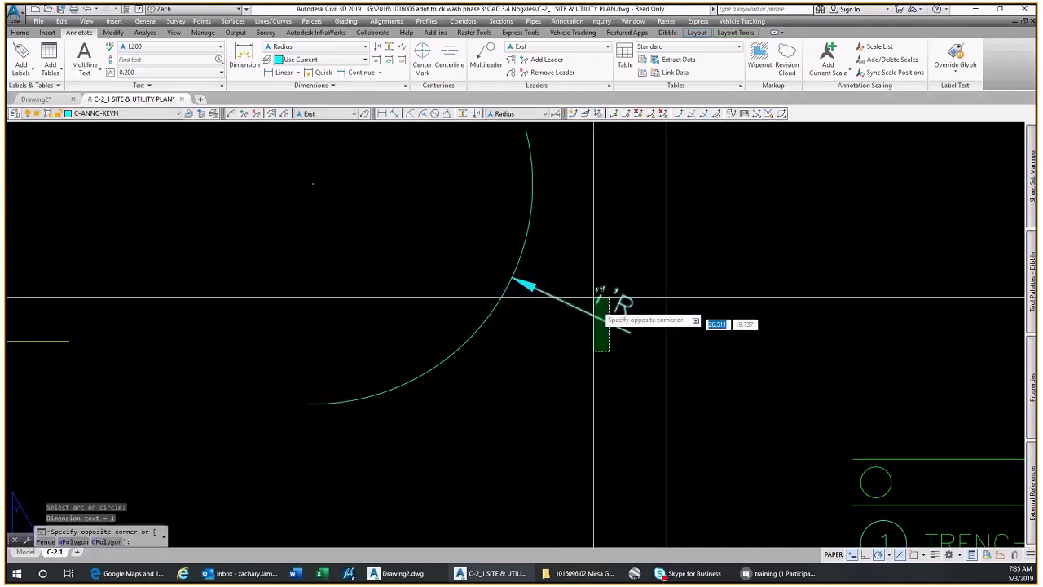
{"action": "left_click", "coordinate": [593, 292]}
{"action": "left_click", "coordinate": [1002, 423]}
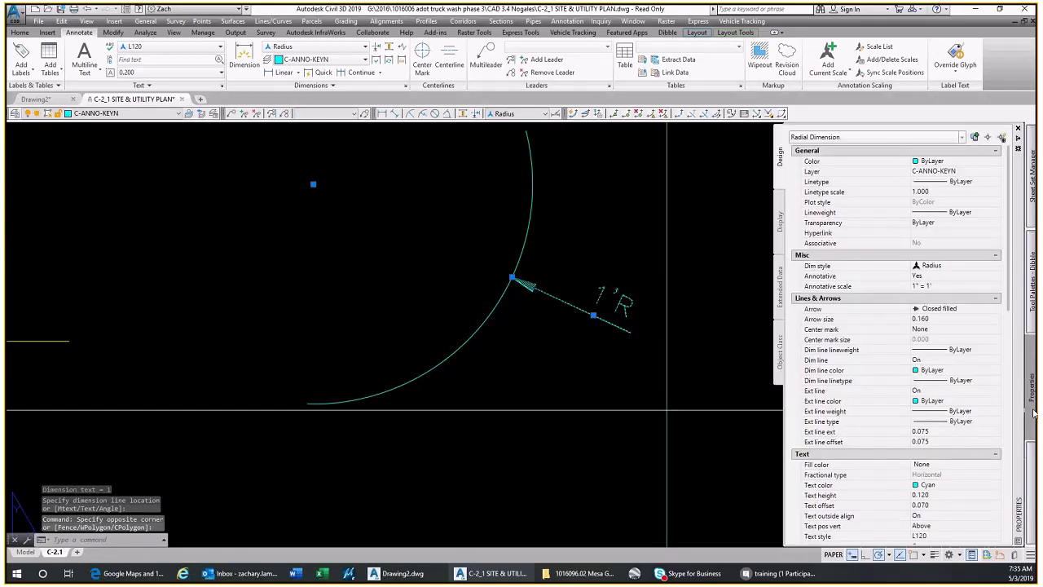
{"action": "left_click", "coordinate": [978, 171]}
{"action": "scroll", "coordinate": [977, 179], "scroll_direction": "up", "scroll_amount": 1}
{"action": "left_click", "coordinate": [969, 191]}
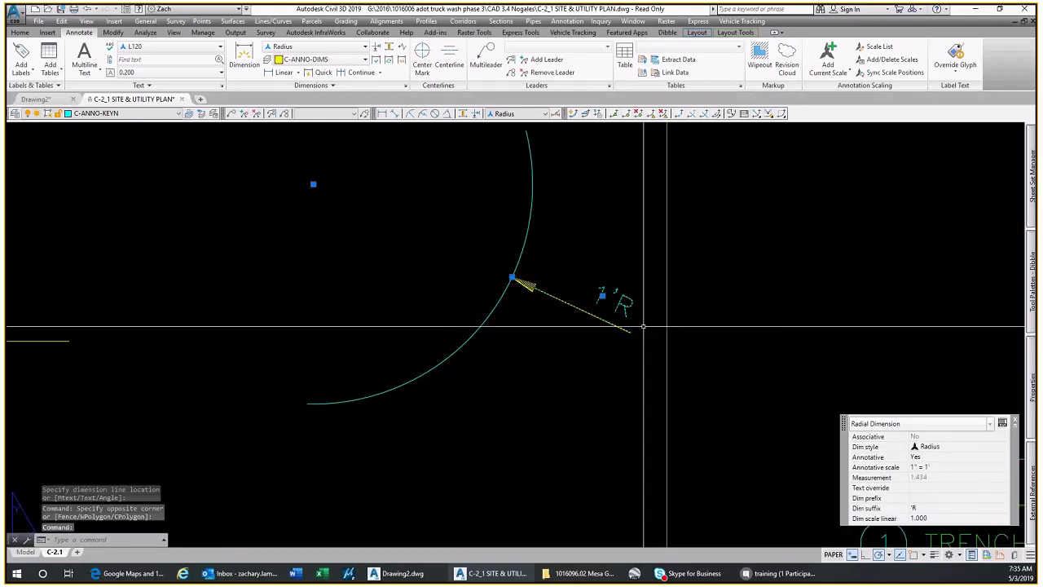
Set the linear dimension scale of the arc's radius dimension to 10
{"action": "key", "text": "Escape"}
{"action": "left_click", "coordinate": [608, 295]}
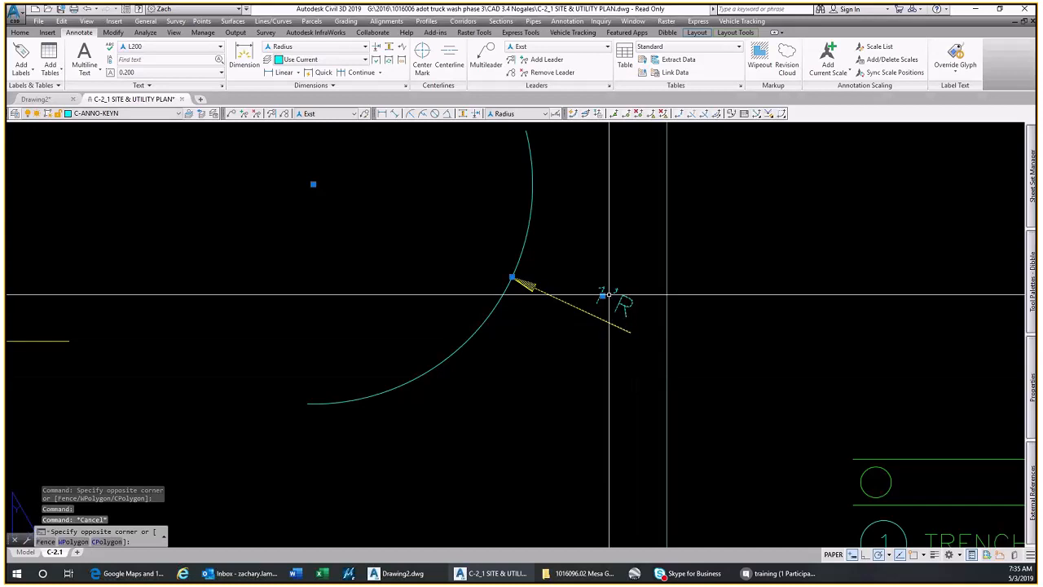
{"action": "left_click", "coordinate": [951, 517]}
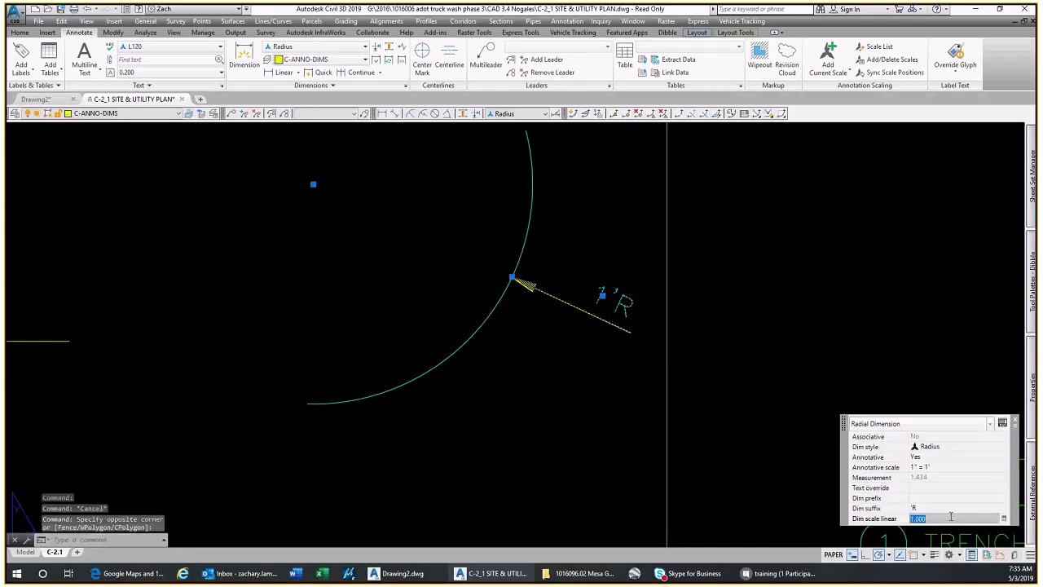
{"action": "type", "text": "10"}
{"action": "key", "text": "Return"}
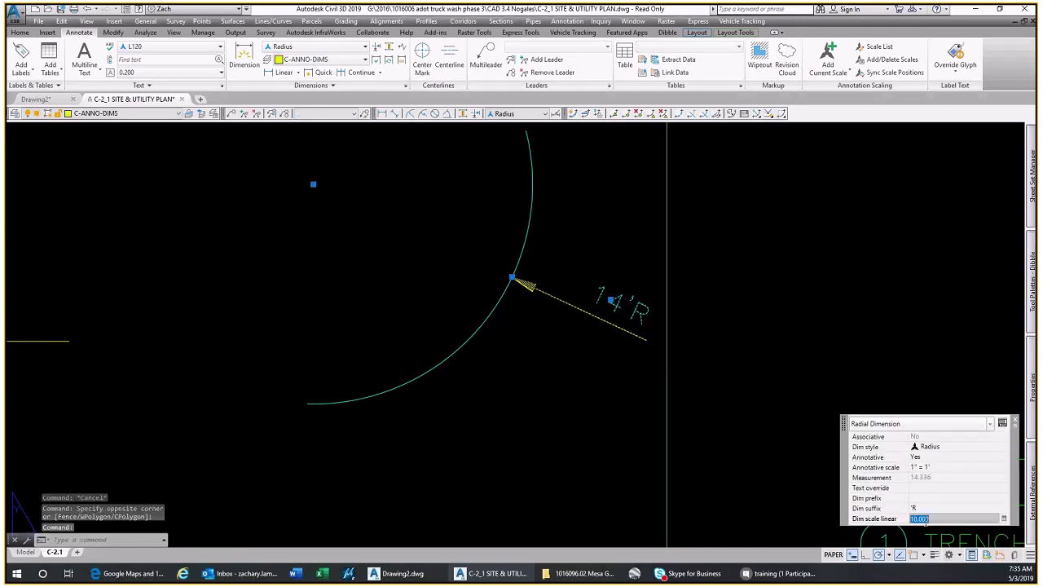
{"action": "scroll", "coordinate": [537, 375], "scroll_direction": "down", "scroll_amount": 4}
{"action": "key", "text": "Escape"}
Add the text CAMELBACK RD with the L250 Primary Road sheet text tool in the empty area between the tank and the existing building
{"action": "scroll", "coordinate": [537, 374], "scroll_direction": "down", "scroll_amount": 2}
{"action": "middle_click_drag", "start_coordinate": [548, 406], "coordinate": [559, 326]}
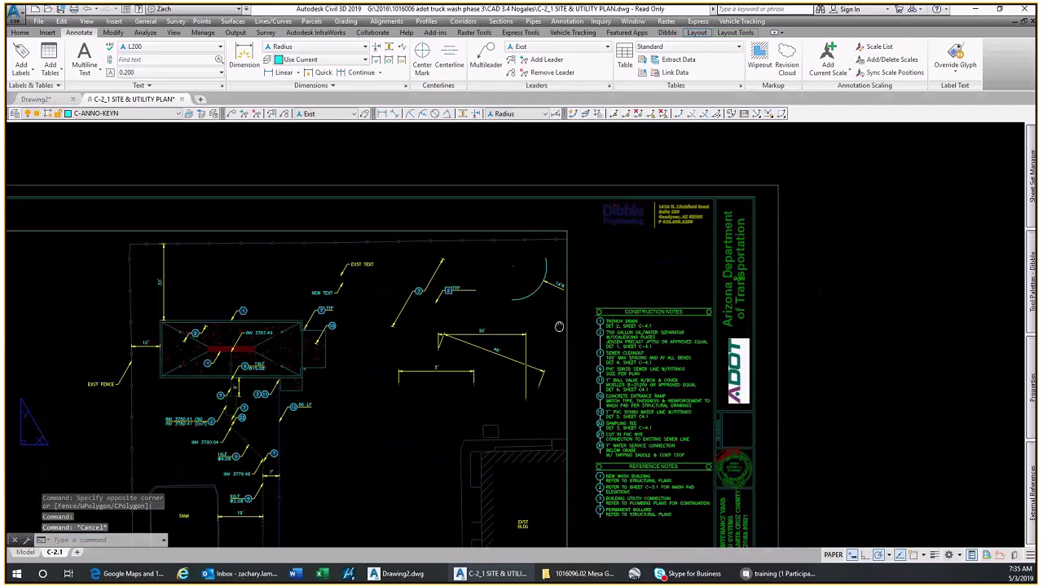
{"action": "scroll", "coordinate": [558, 313], "scroll_direction": "up", "scroll_amount": 2}
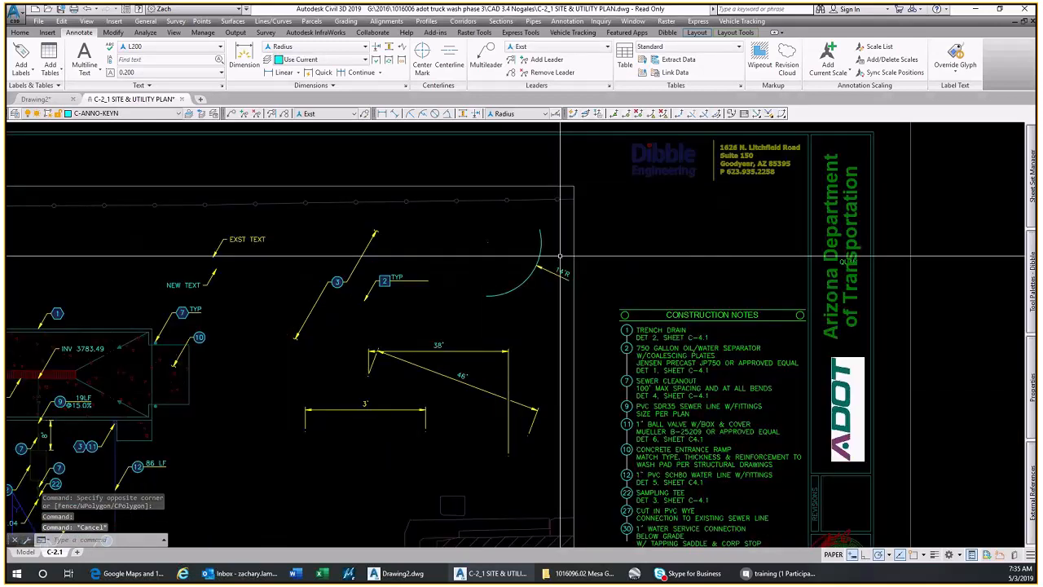
{"action": "scroll", "coordinate": [530, 378], "scroll_direction": "down", "scroll_amount": 2}
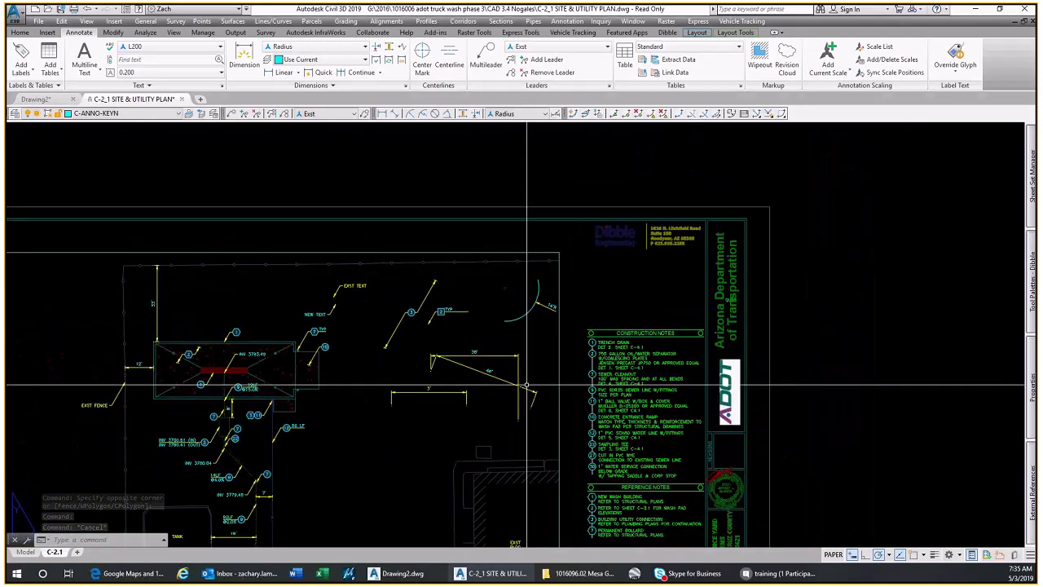
{"action": "middle_click_drag", "start_coordinate": [526, 384], "coordinate": [554, 264]}
{"action": "mouse_move", "coordinate": [1031, 291]}
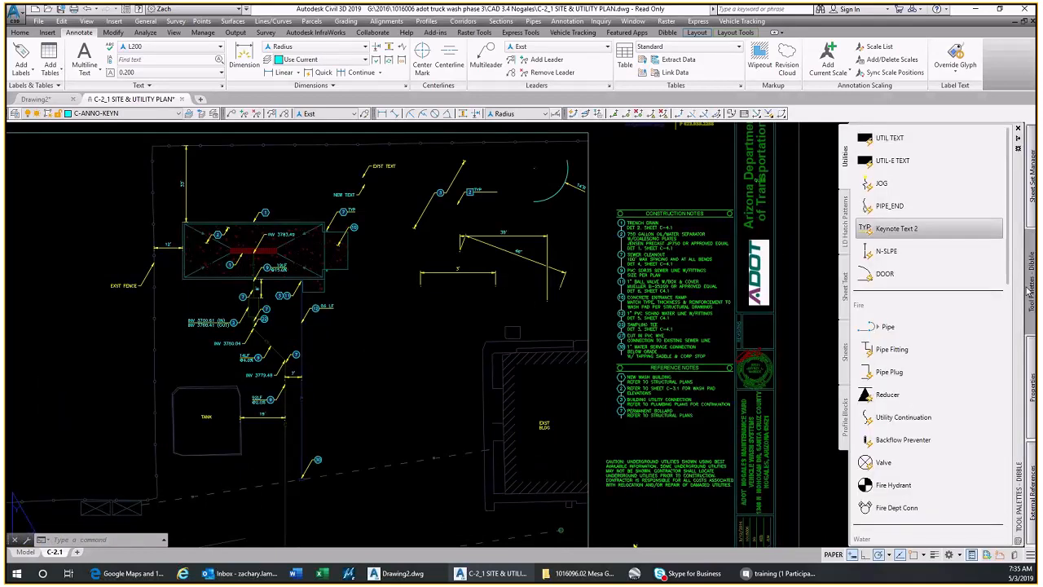
{"action": "left_click", "coordinate": [846, 285]}
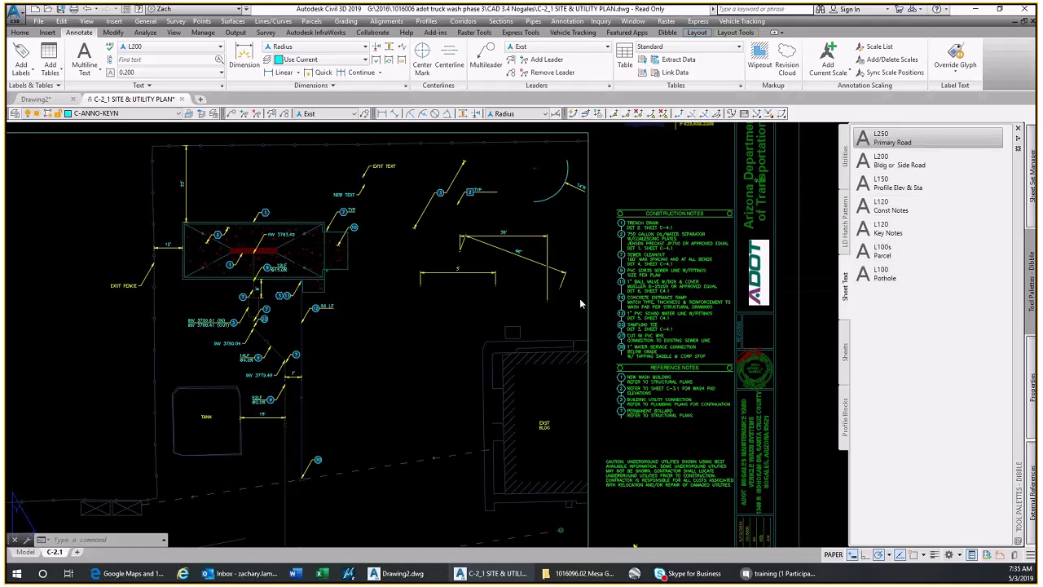
{"action": "left_click", "coordinate": [374, 341]}
{"action": "scroll", "coordinate": [376, 343], "scroll_direction": "up", "scroll_amount": 2}
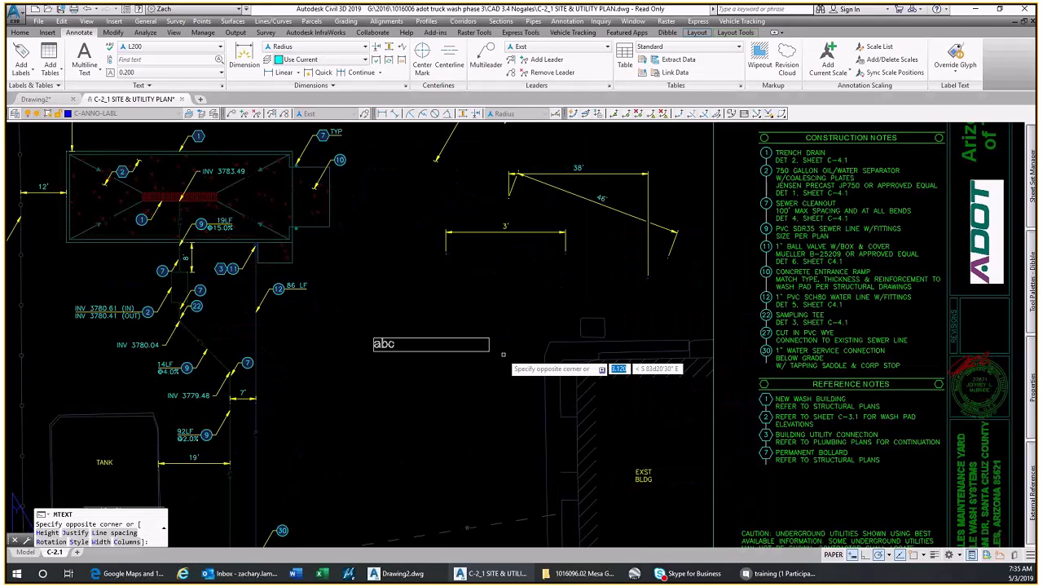
{"action": "left_click", "coordinate": [573, 375]}
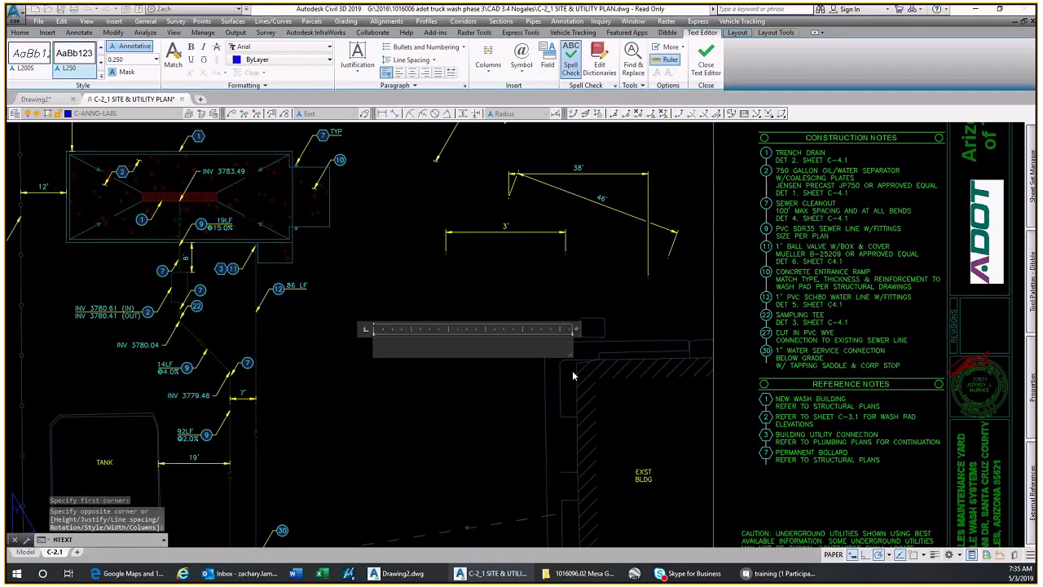
{"action": "type", "text": "CAMELBACK RD"}
{"action": "left_click", "coordinate": [573, 375]}
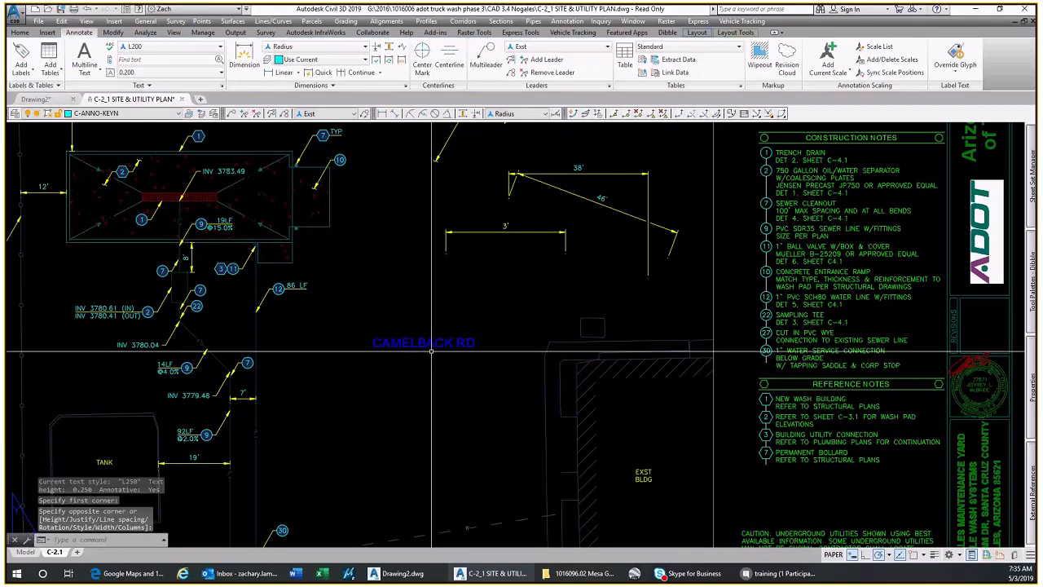
Add the text NEW BUILDING below CAMELBACK RD with the L200 Bldg or Side Road sheet text tool, finishing in paper space
{"action": "scroll", "coordinate": [431, 350], "scroll_direction": "up", "scroll_amount": 2}
{"action": "mouse_move", "coordinate": [1031, 277]}
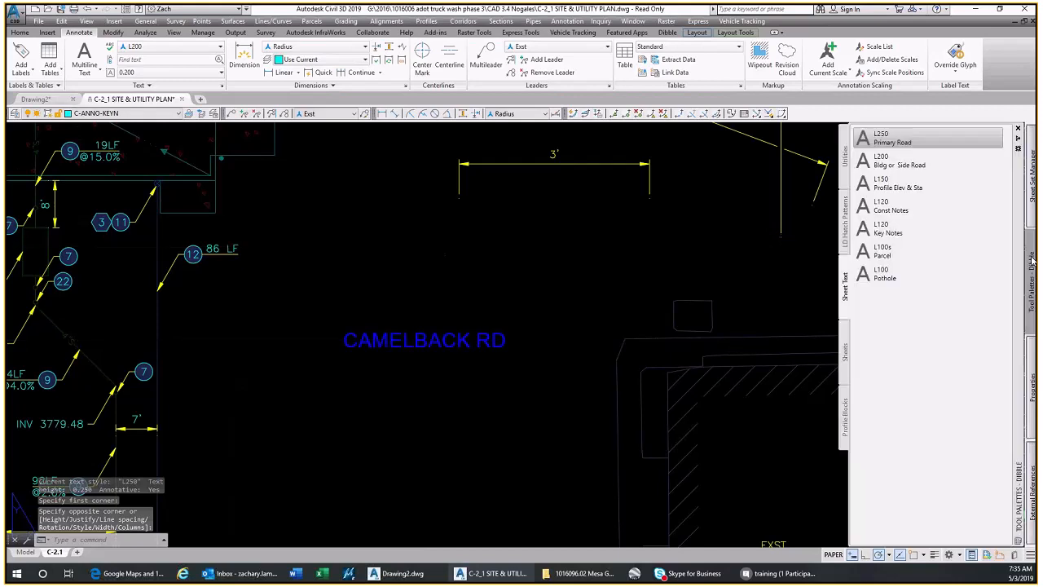
{"action": "left_click", "coordinate": [896, 161]}
{"action": "left_click", "coordinate": [363, 379]}
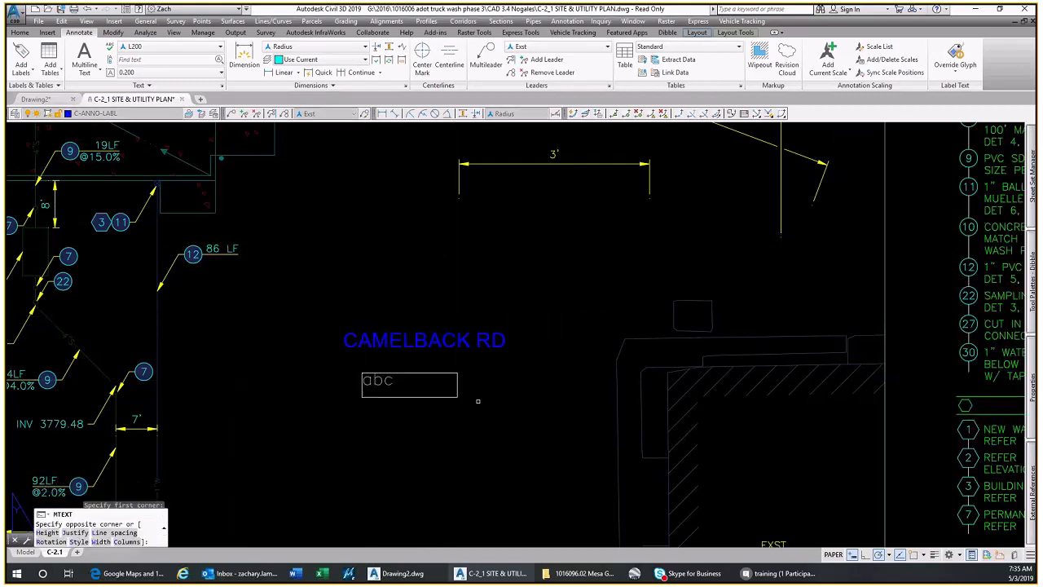
{"action": "left_click", "coordinate": [530, 415]}
{"action": "type", "text": "NEW BUILDING"}
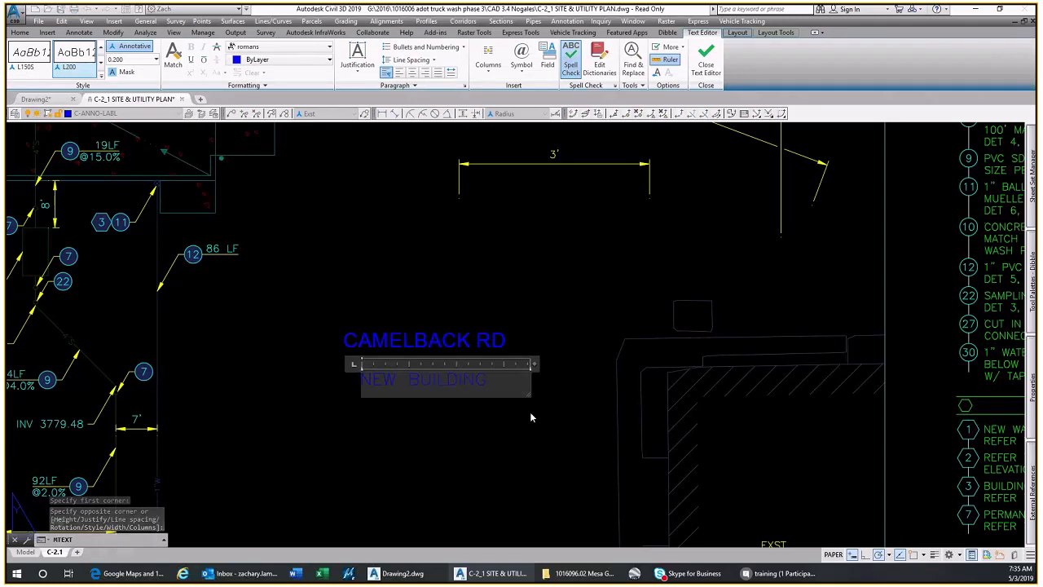
{"action": "double_click", "coordinate": [531, 417]}
{"action": "scroll", "coordinate": [444, 382], "scroll_direction": "up", "scroll_amount": 4}
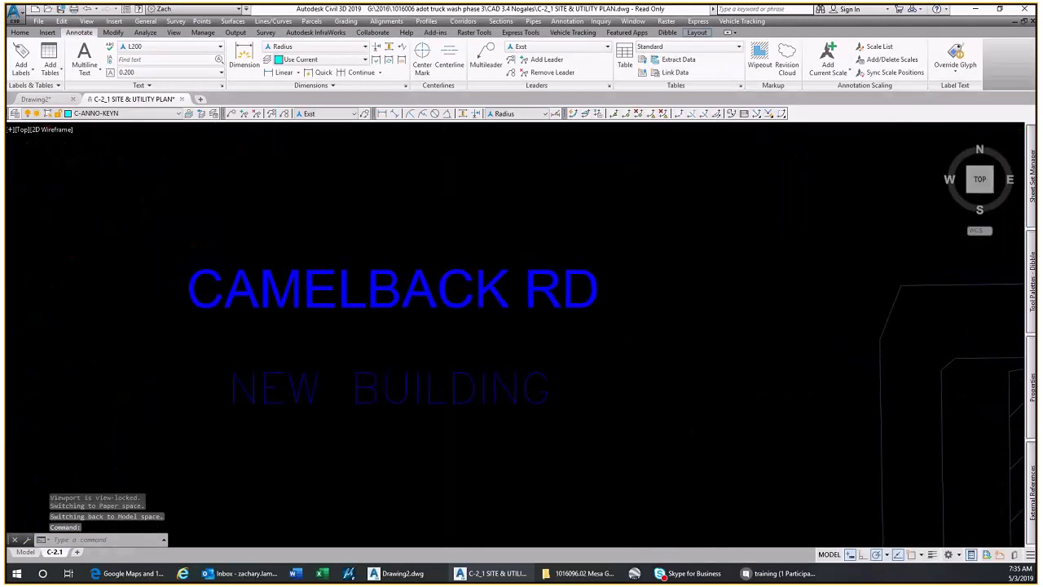
{"action": "scroll", "coordinate": [449, 416], "scroll_direction": "down", "scroll_amount": 6}
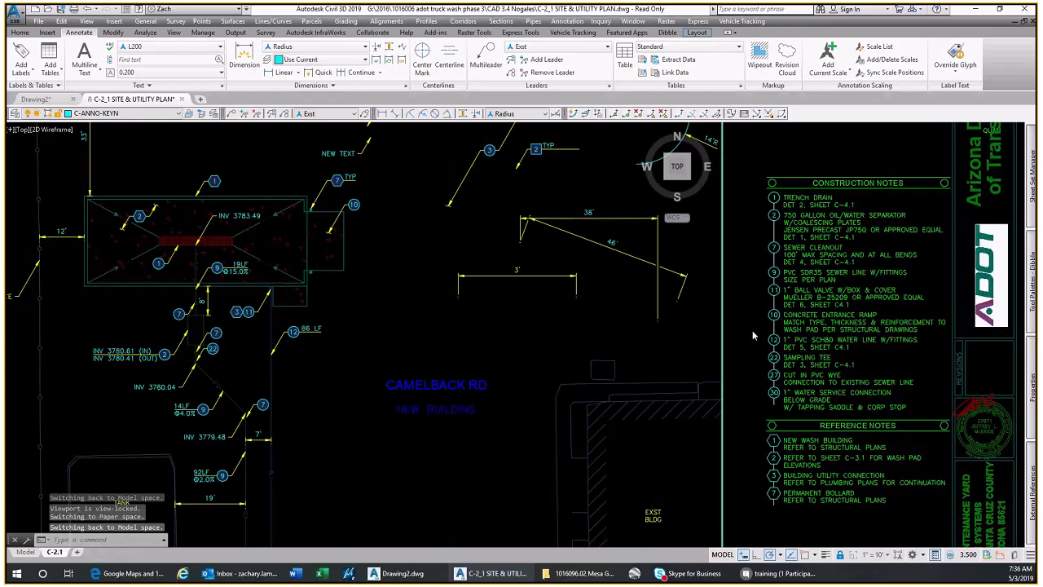
{"action": "double_click", "coordinate": [752, 330]}
Add the text PARCELS below NEW BUILDING with the L100s Parcel sheet text tool
{"action": "scroll", "coordinate": [752, 330], "scroll_direction": "down", "scroll_amount": 2}
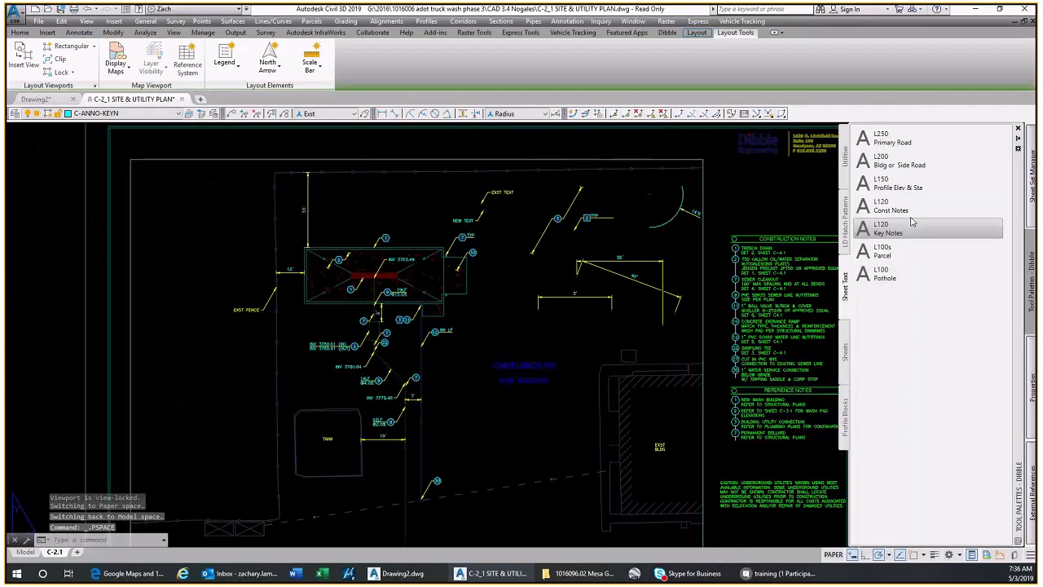
{"action": "left_click", "coordinate": [896, 273]}
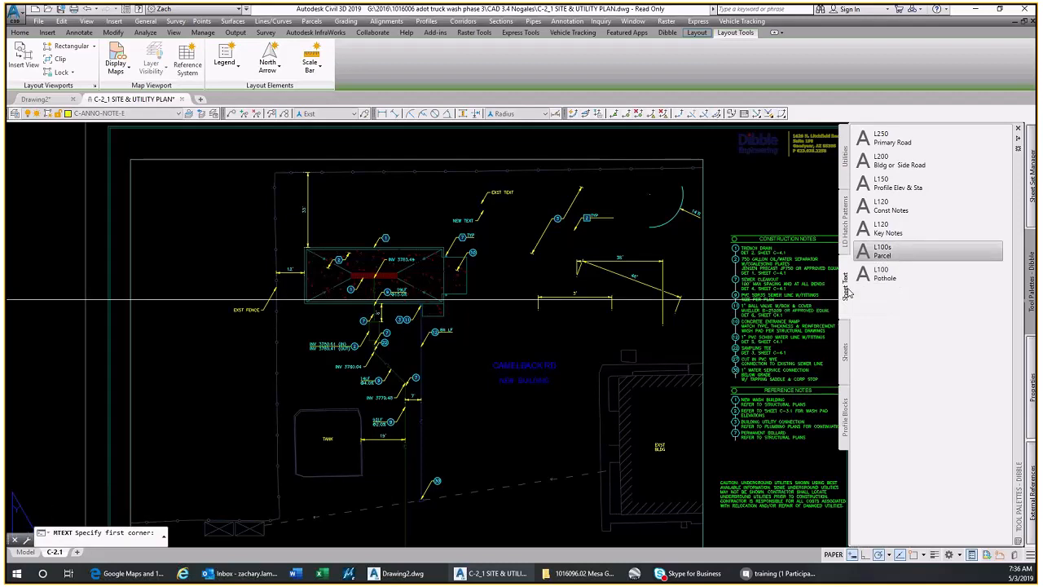
{"action": "scroll", "coordinate": [536, 415], "scroll_direction": "up", "scroll_amount": 2}
{"action": "scroll", "coordinate": [511, 397], "scroll_direction": "up", "scroll_amount": 1}
{"action": "left_click", "coordinate": [502, 388]}
{"action": "left_click", "coordinate": [628, 435]}
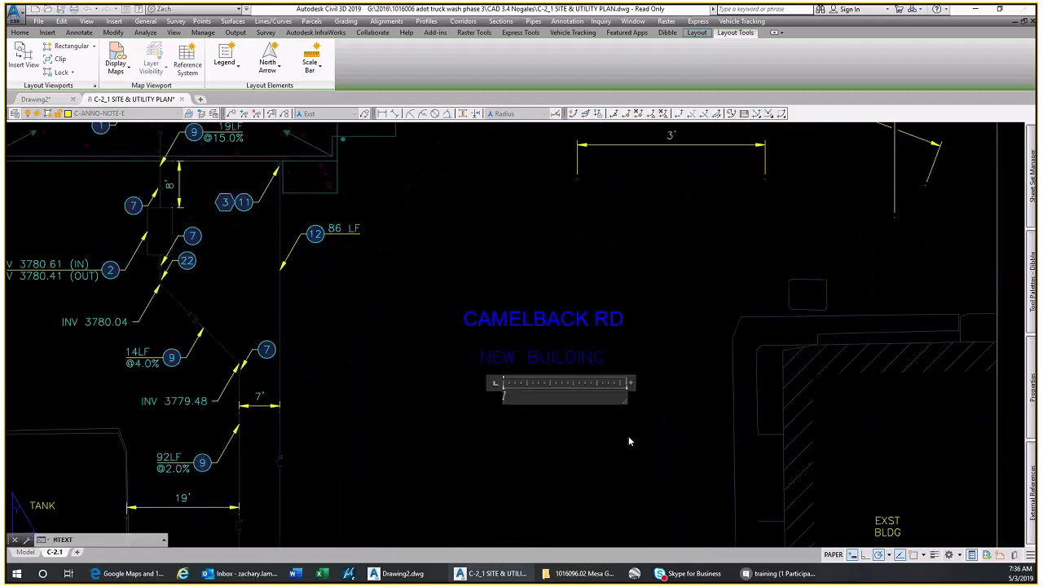
{"action": "type", "text": "PARCELS"}
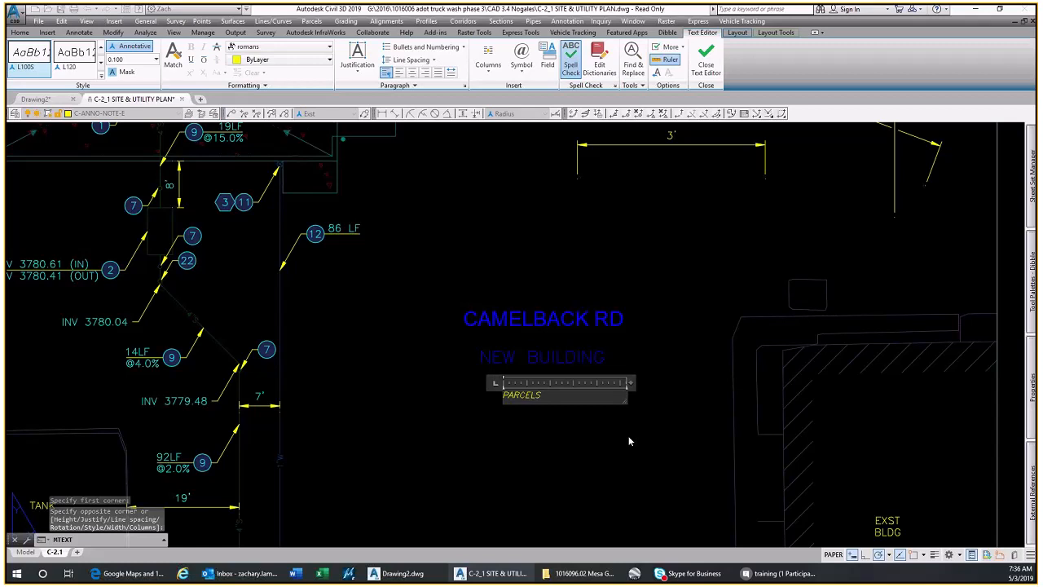
{"action": "key", "text": "Escape"}
{"action": "scroll", "coordinate": [526, 377], "scroll_direction": "up", "scroll_amount": 5}
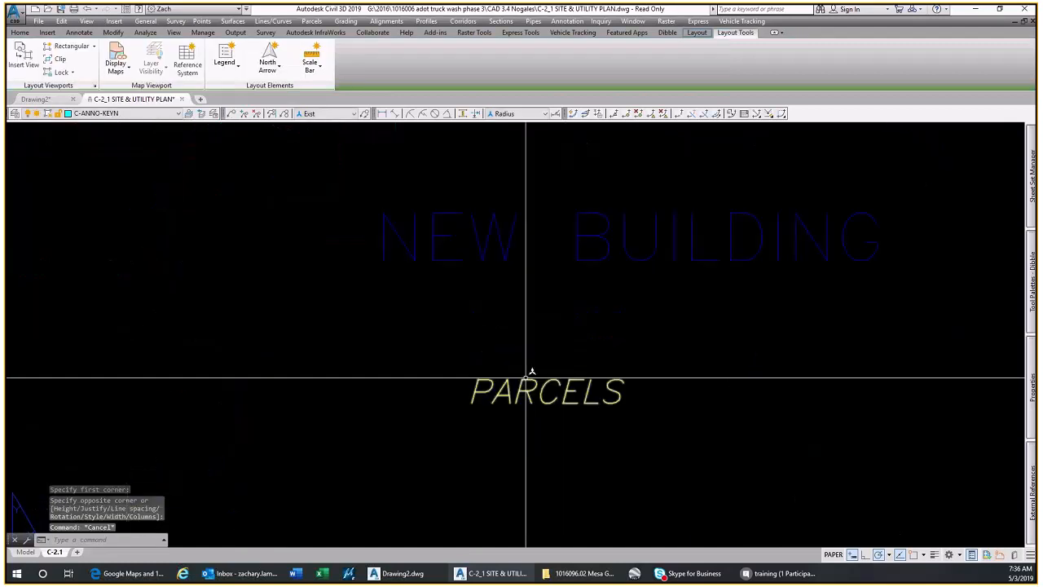
Check the layer and text style of the EXST BLDG label and look over the plan's labels and notes
{"action": "scroll", "coordinate": [525, 377], "scroll_direction": "down", "scroll_amount": 6}
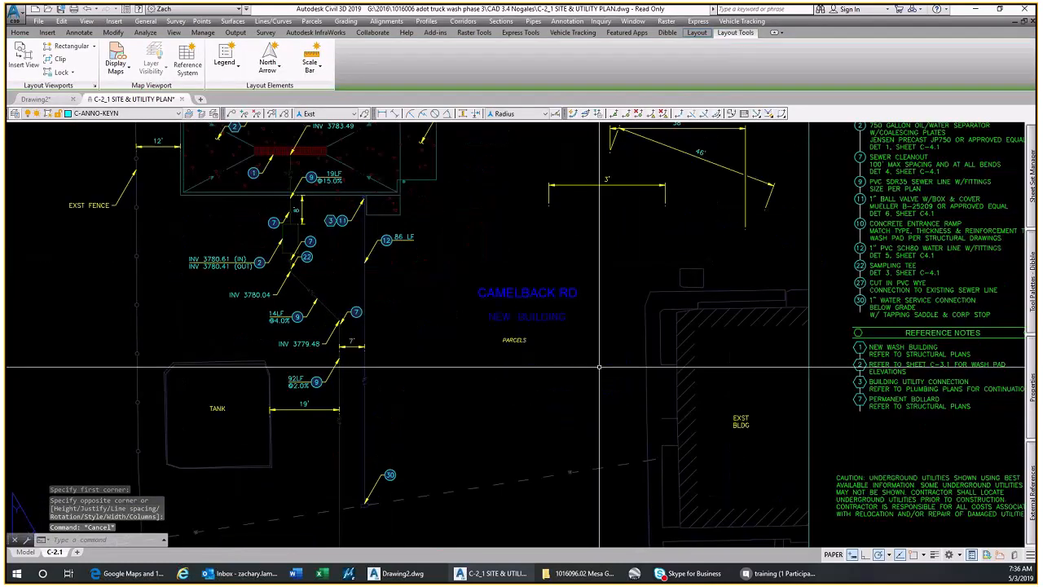
{"action": "left_click", "coordinate": [741, 420]}
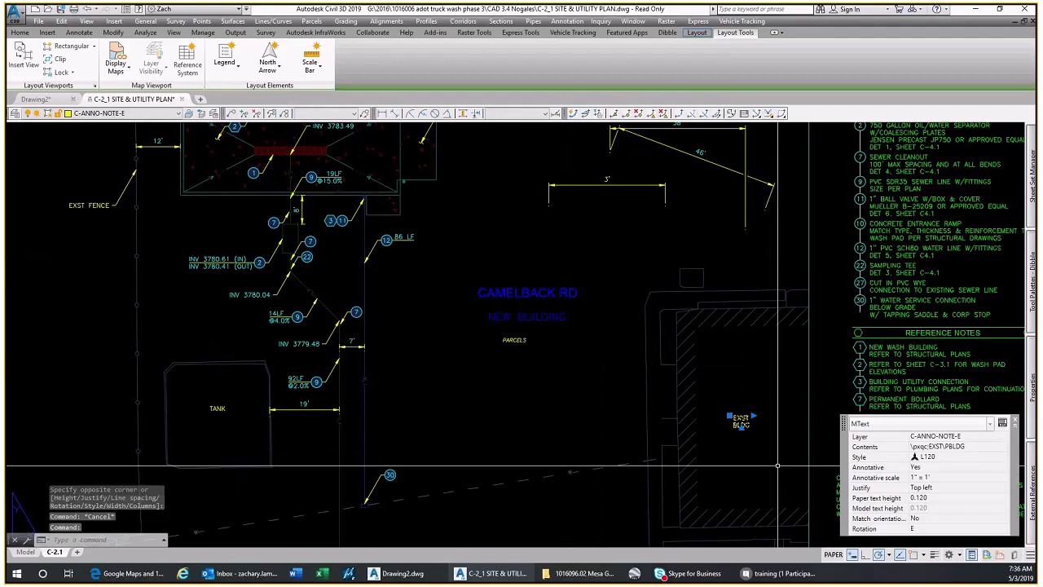
{"action": "key", "text": "Escape"}
{"action": "scroll", "coordinate": [773, 446], "scroll_direction": "down", "scroll_amount": 2}
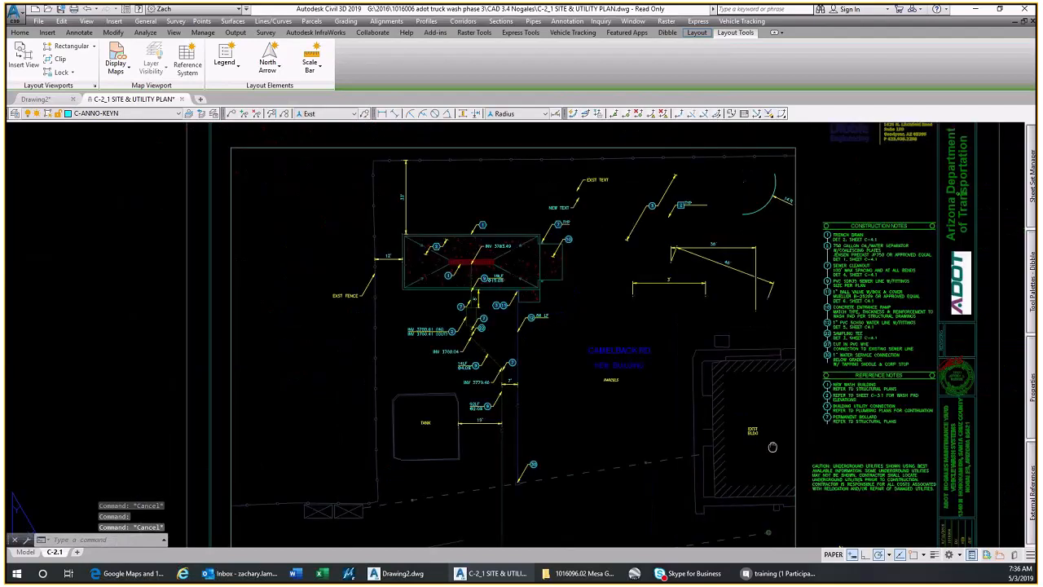
{"action": "scroll", "coordinate": [872, 521], "scroll_direction": "up", "scroll_amount": 4}
{"action": "scroll", "coordinate": [810, 308], "scroll_direction": "down", "scroll_amount": 2}
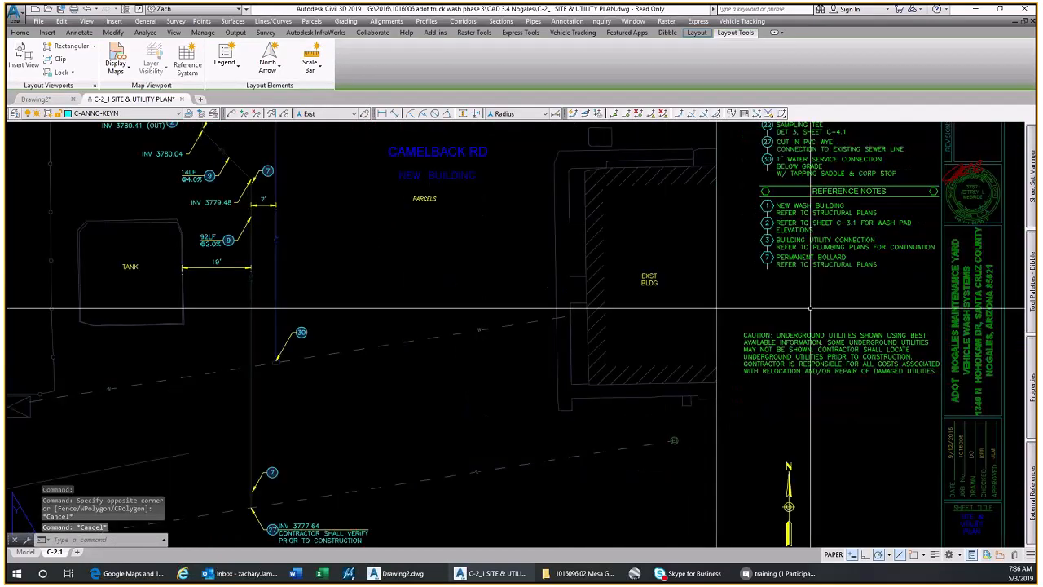
{"action": "scroll", "coordinate": [810, 308], "scroll_direction": "down", "scroll_amount": 2}
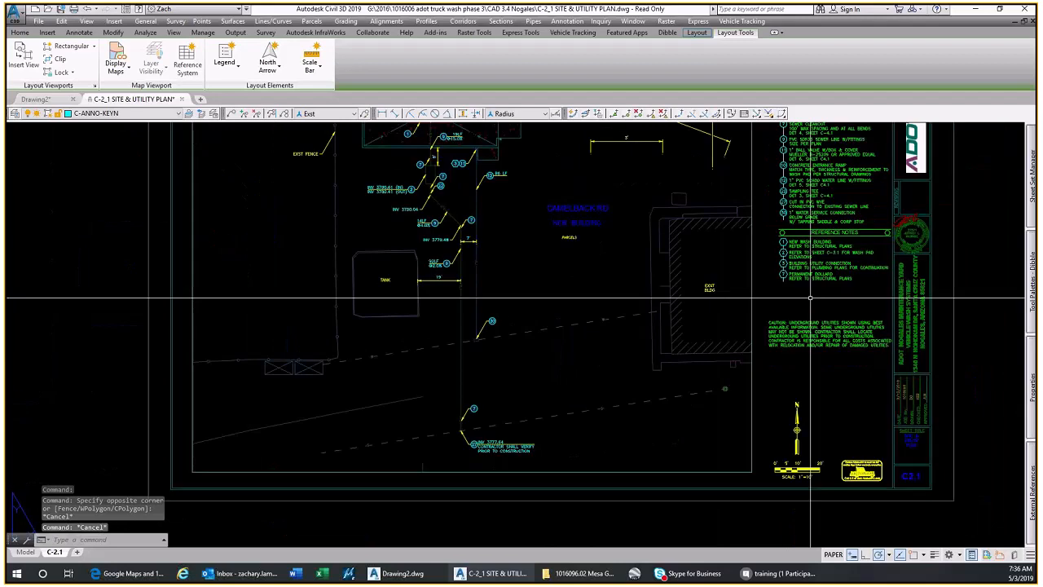
{"action": "middle_click_drag", "start_coordinate": [700, 238], "coordinate": [684, 343]}
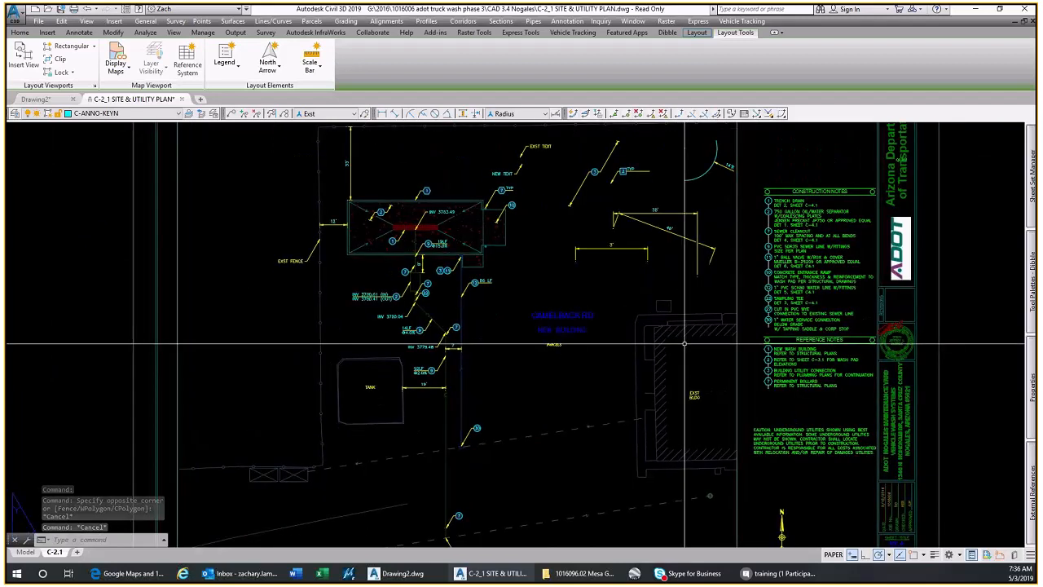